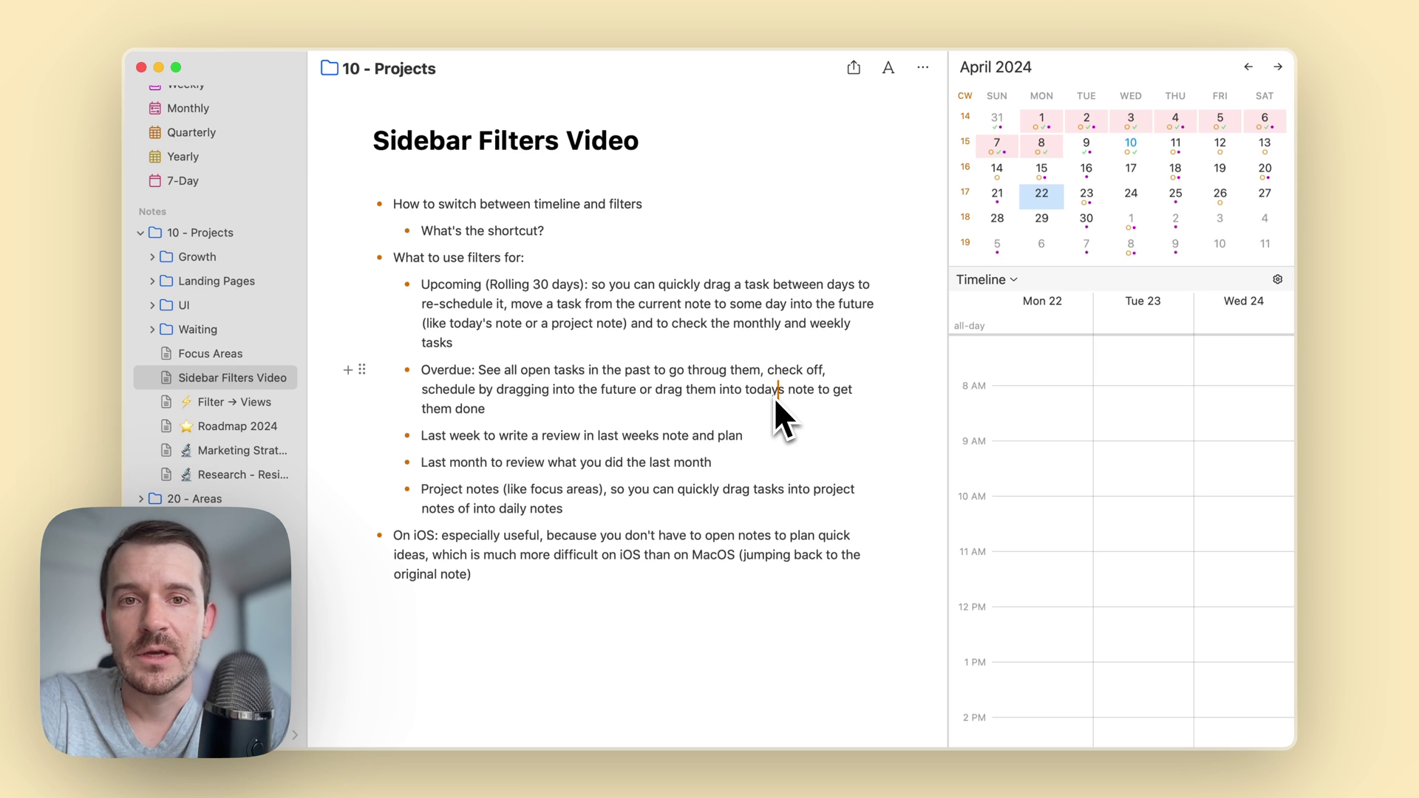
Open the Upcoming filter from the saved filters to view its monthly, weekly and daily open tasks.
{"action": "left_click_drag", "start_coordinate": [432, 231], "coordinate": [452, 231]}
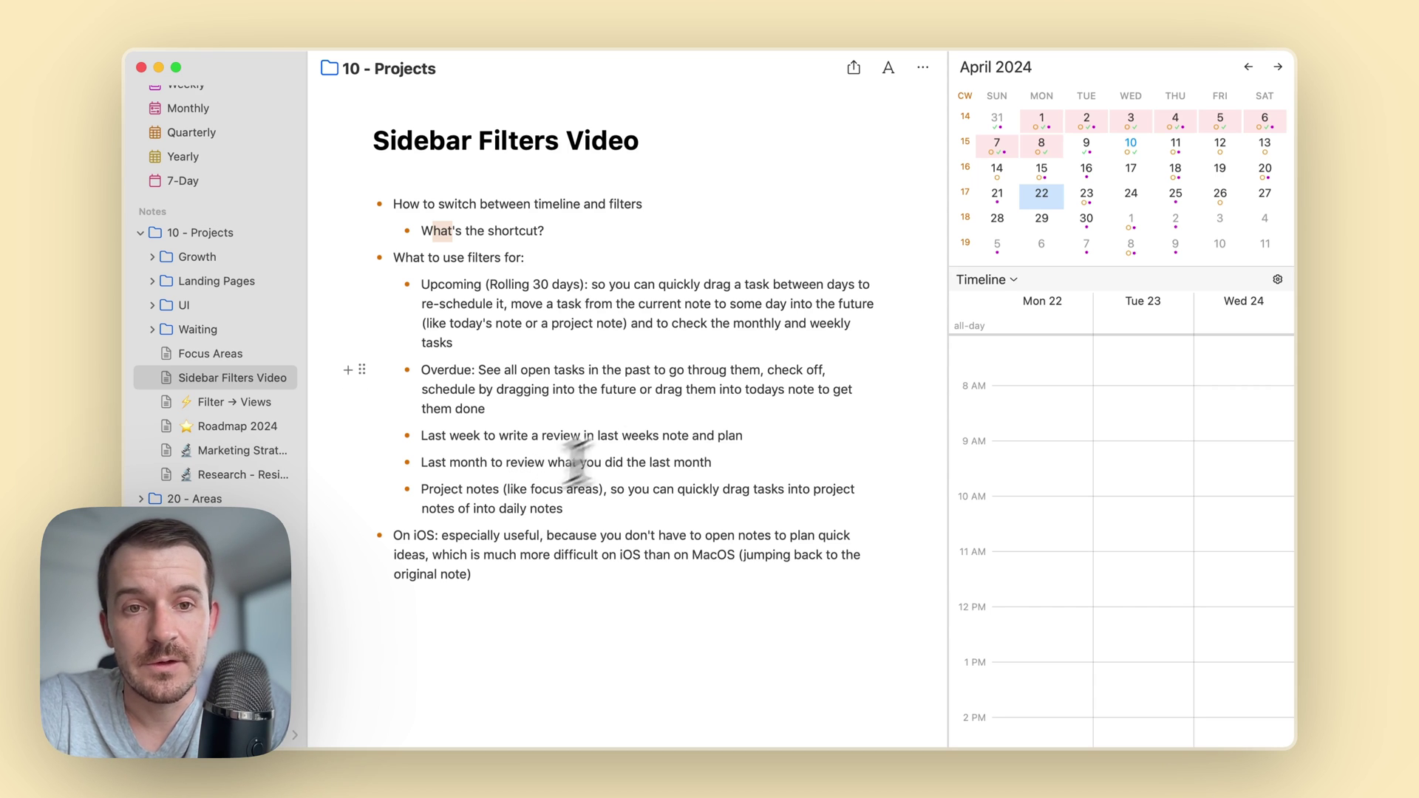
{"action": "scroll", "coordinate": [255, 282], "scroll_direction": "up", "scroll_amount": 5}
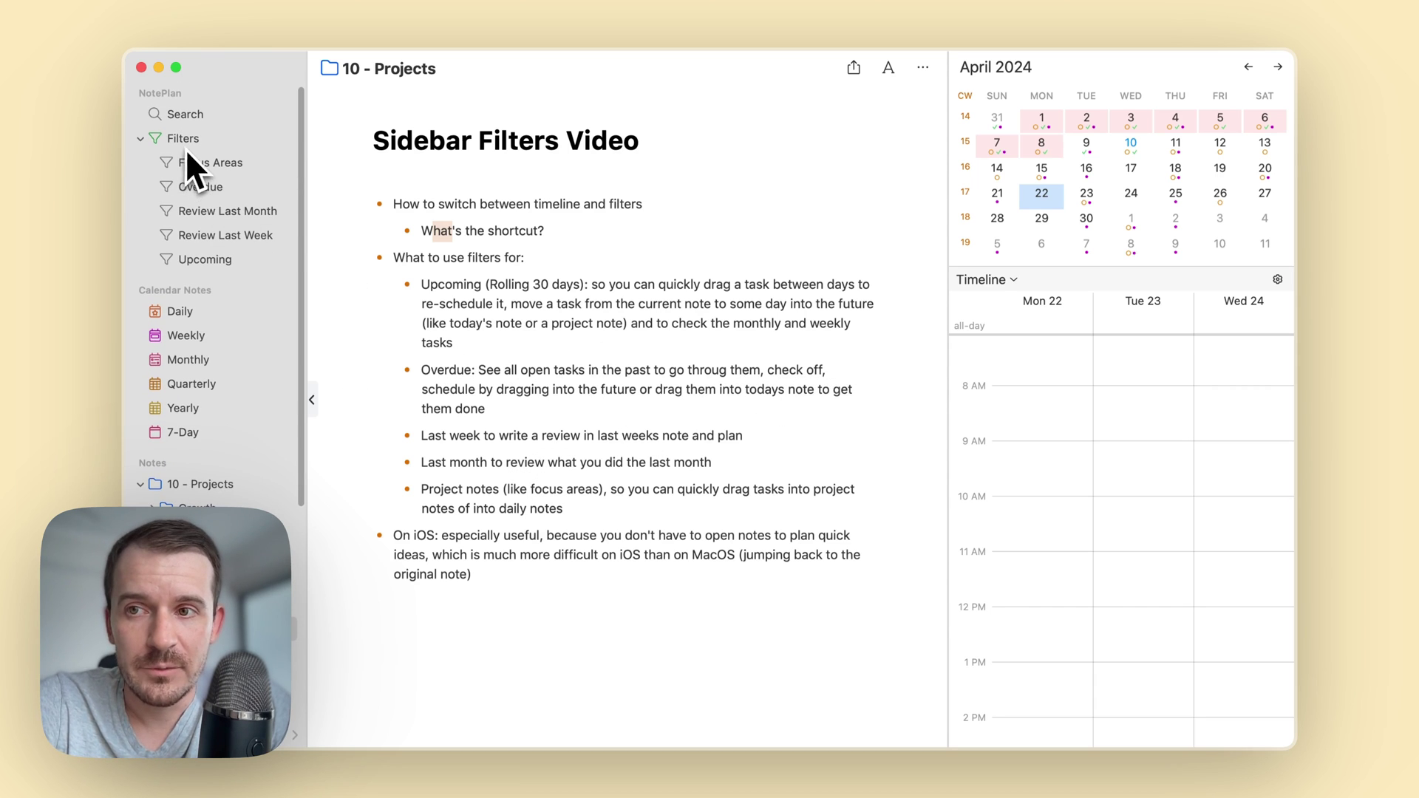
{"action": "left_click", "coordinate": [199, 258]}
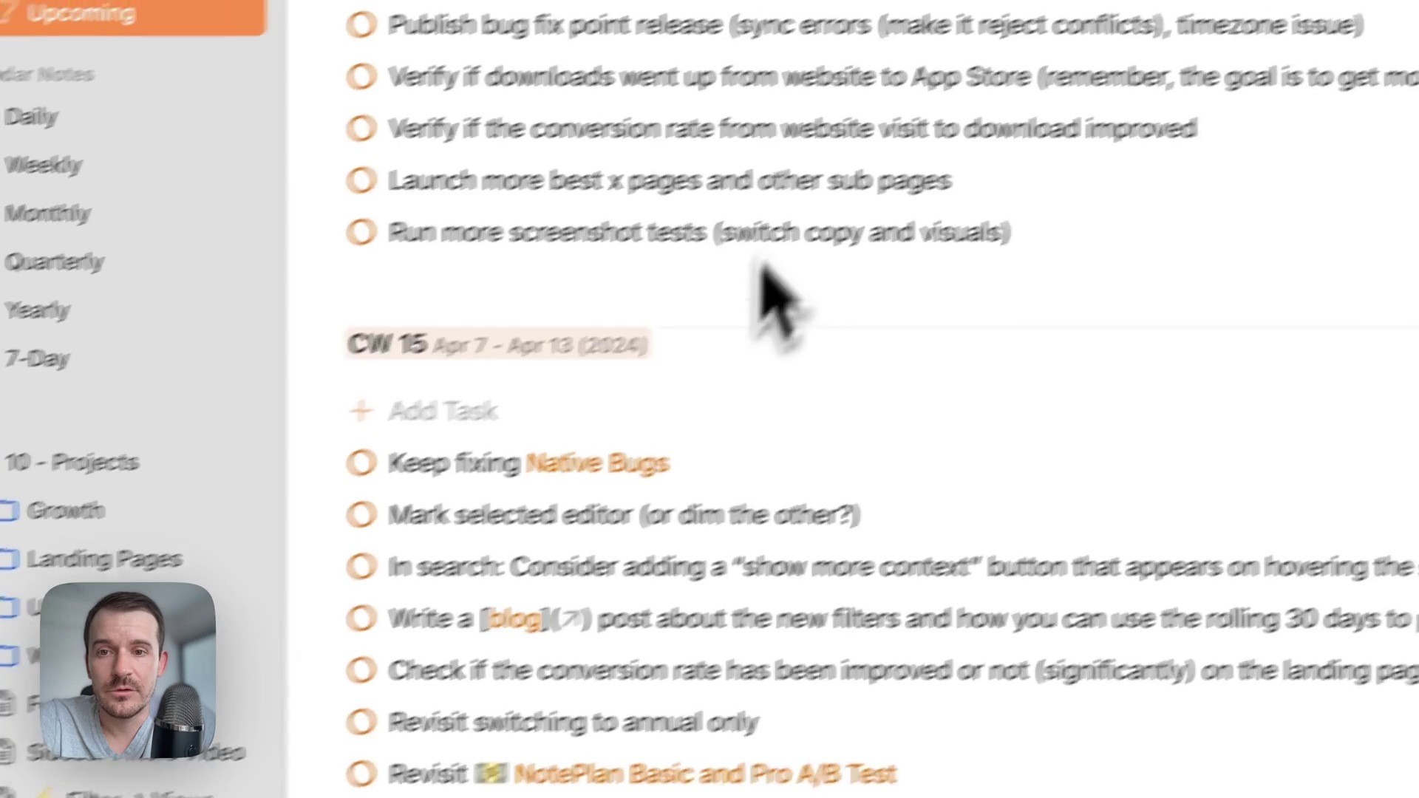
{"action": "mouse_move", "coordinate": [805, 181]}
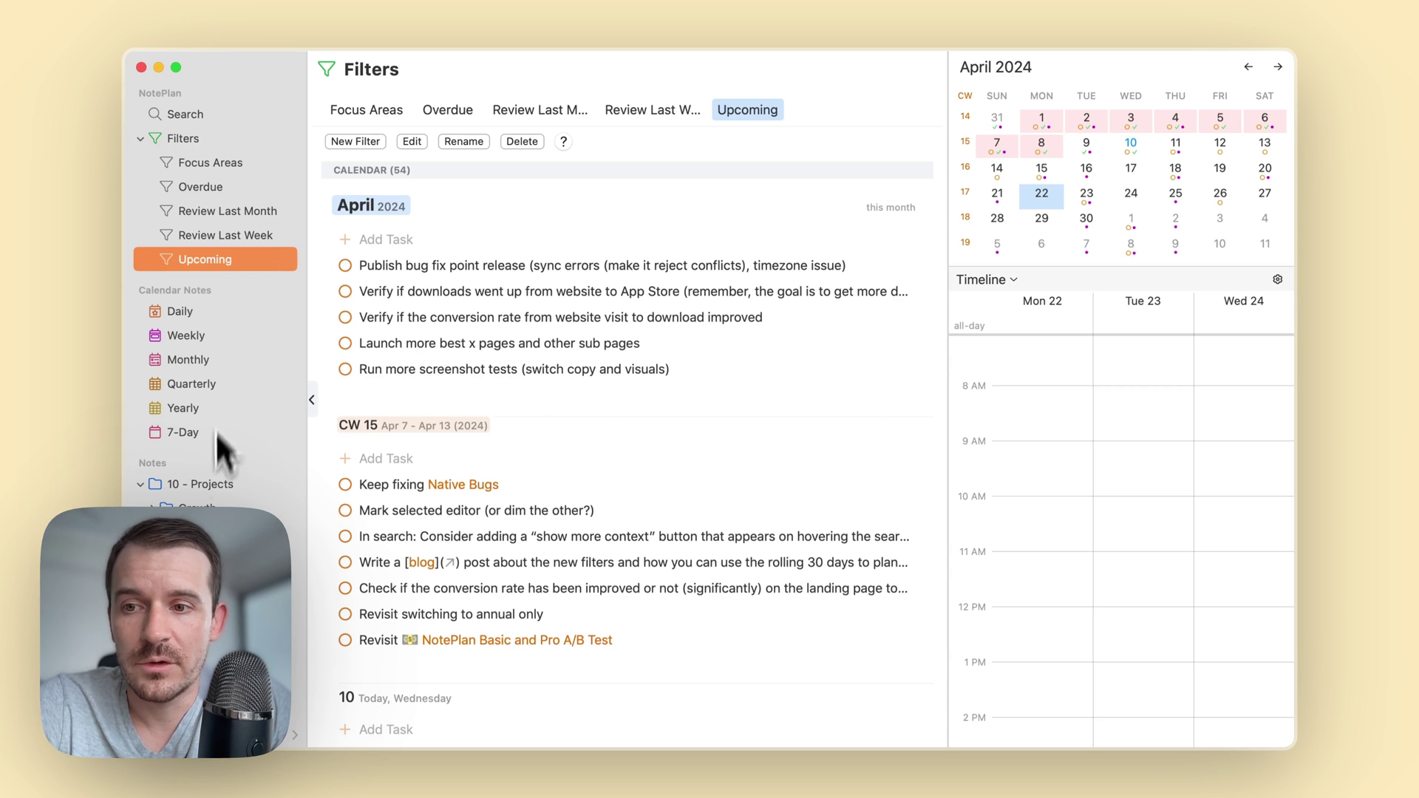
Reopen the Sidebar Filters Video note from the 10 - Projects folder.
{"action": "scroll", "coordinate": [217, 436], "scroll_direction": "down", "scroll_amount": 3}
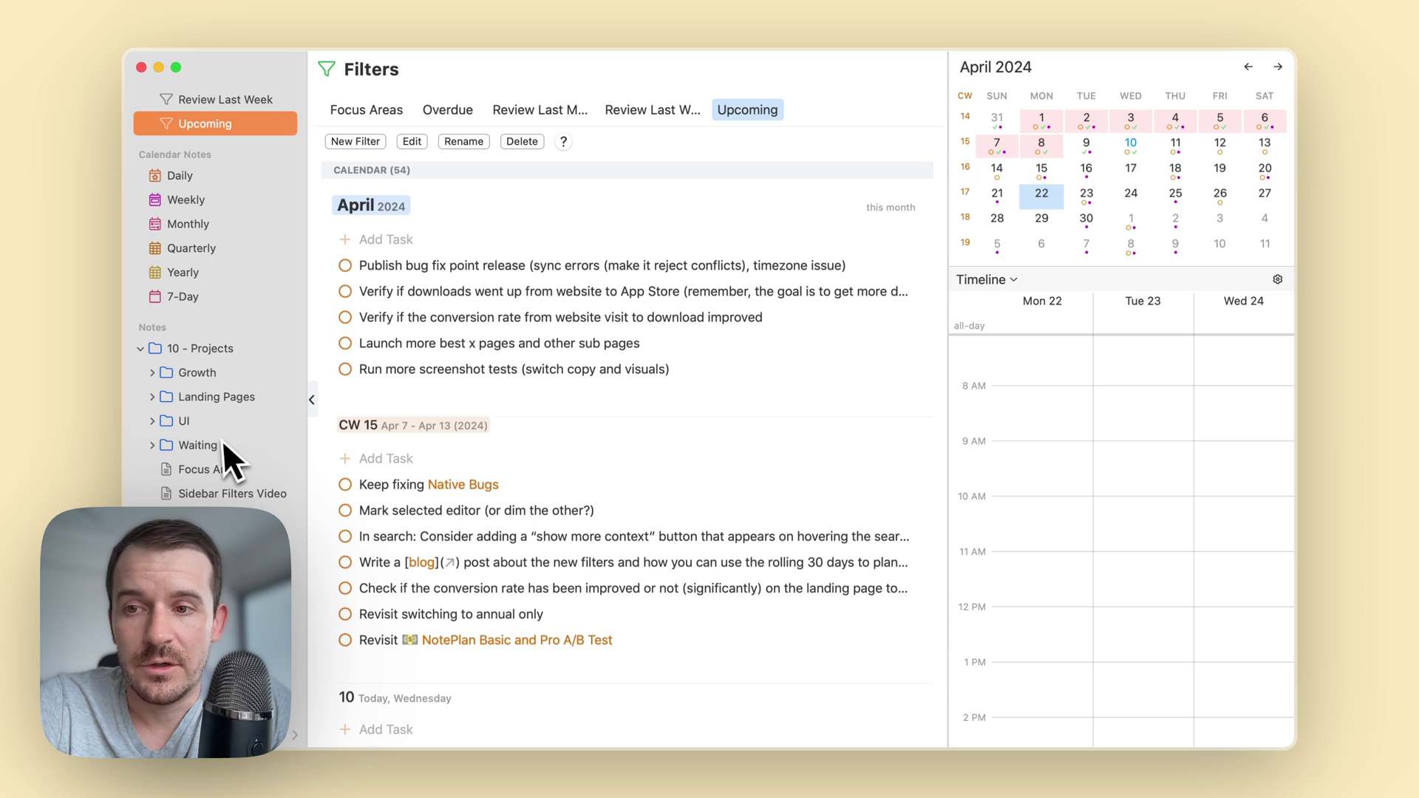
{"action": "scroll", "coordinate": [220, 440], "scroll_direction": "down", "scroll_amount": 5}
{"action": "scroll", "coordinate": [250, 218], "scroll_direction": "up", "scroll_amount": 5}
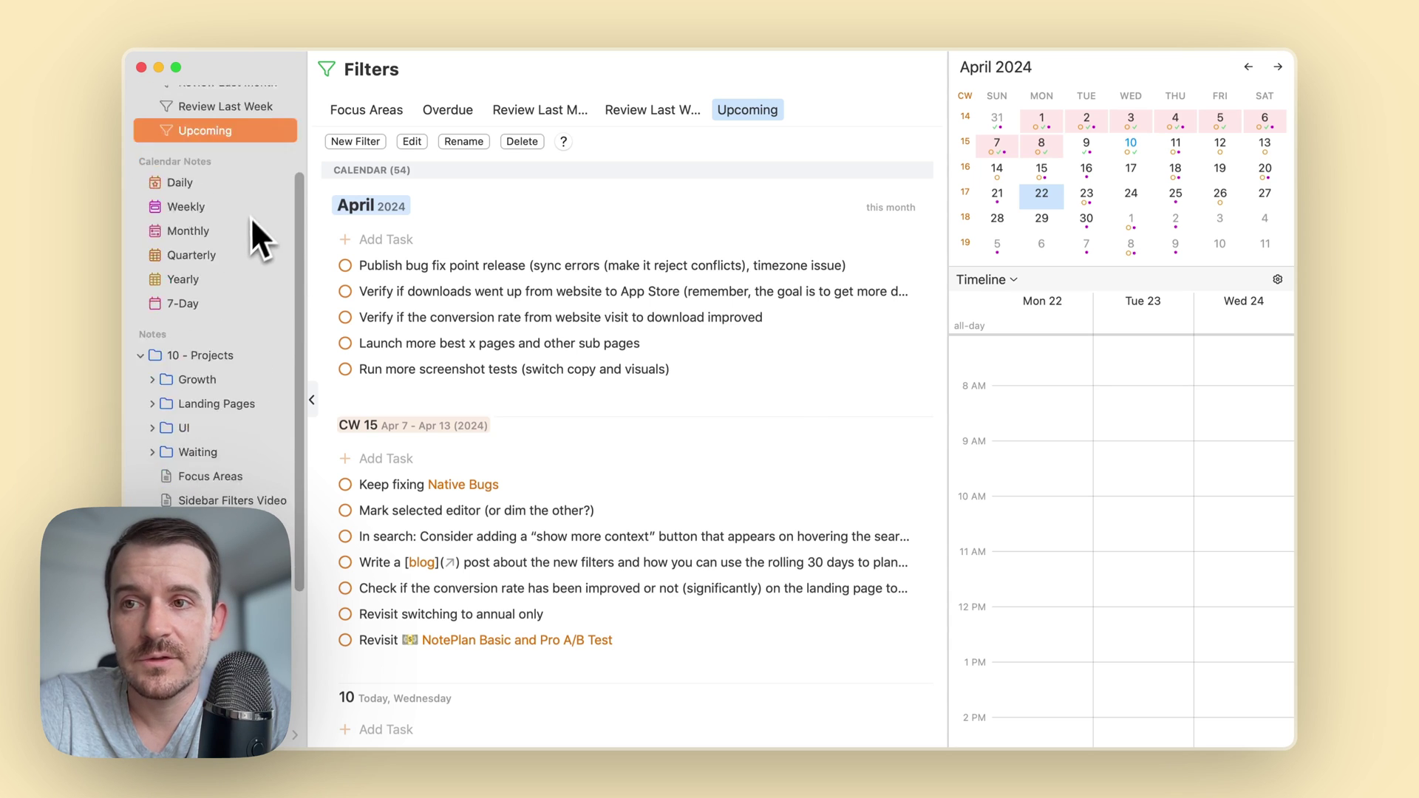
{"action": "scroll", "coordinate": [251, 217], "scroll_direction": "up", "scroll_amount": 2}
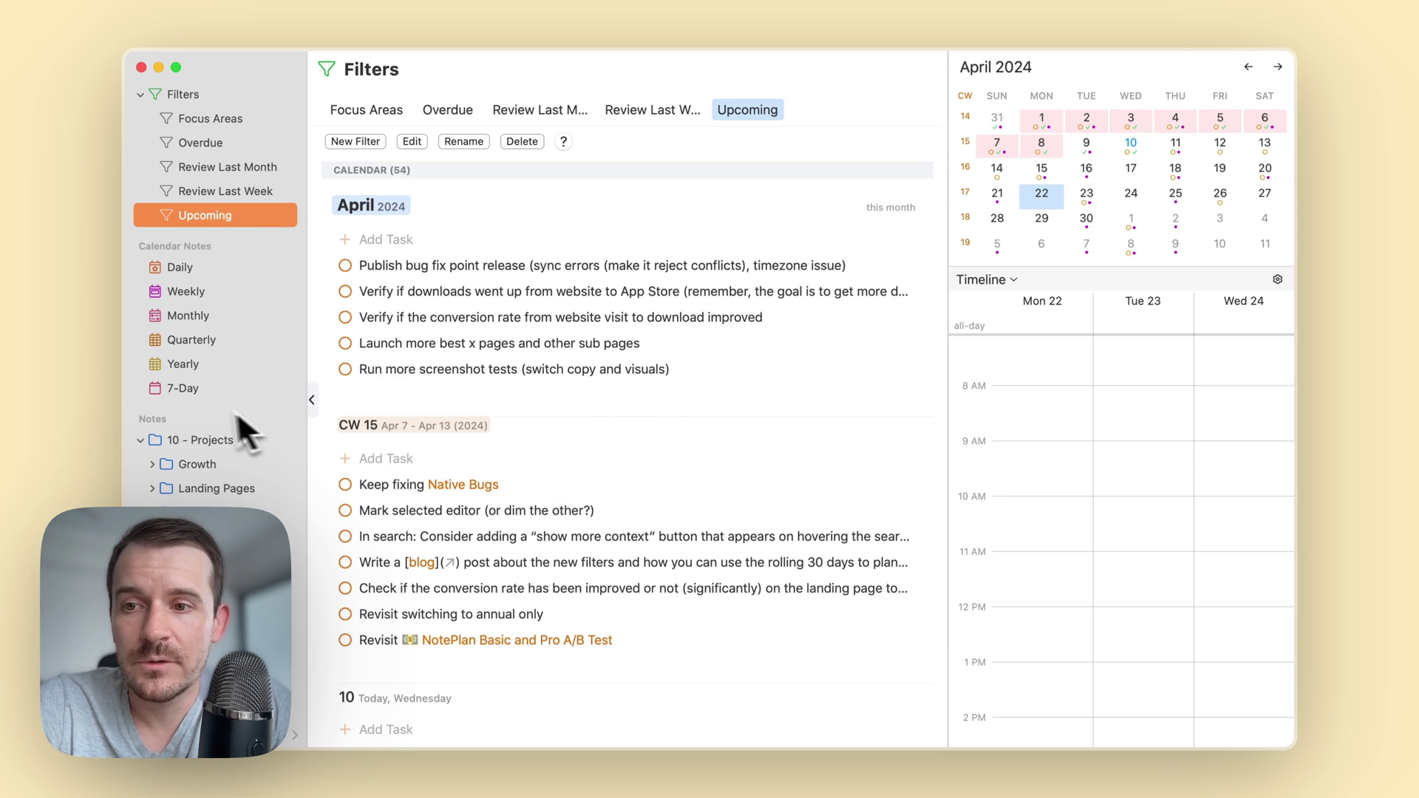
{"action": "scroll", "coordinate": [208, 408], "scroll_direction": "down", "scroll_amount": 5}
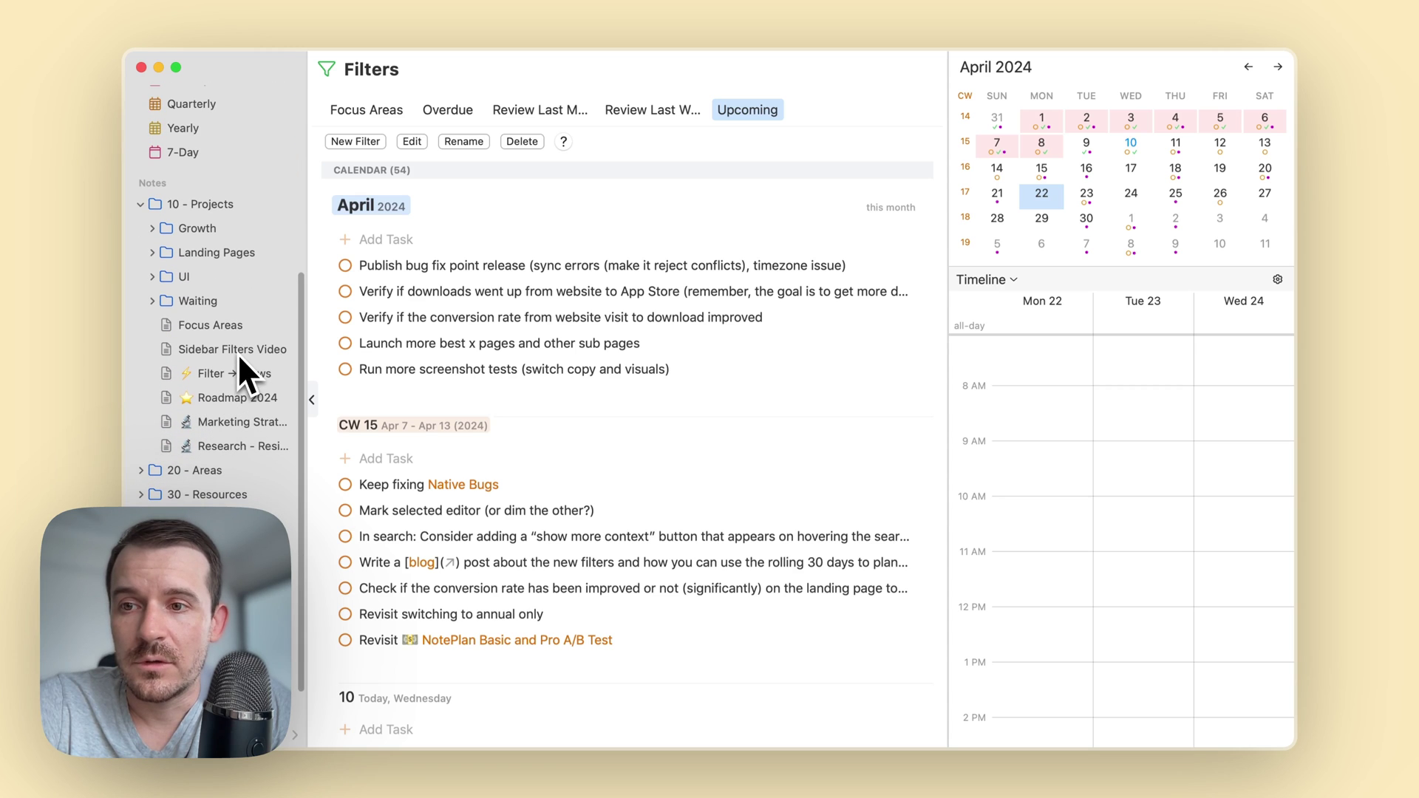
{"action": "left_click", "coordinate": [236, 353]}
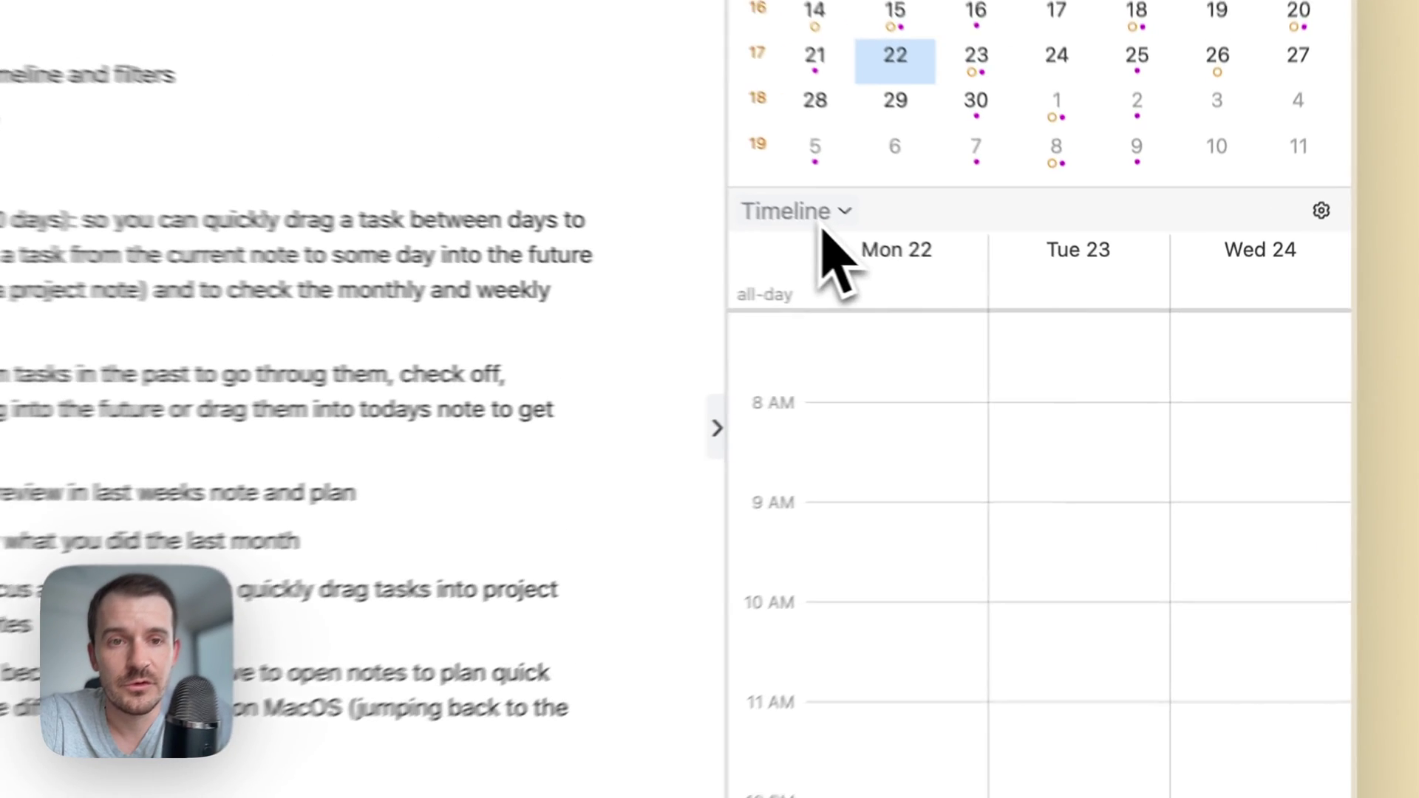
Switch the calendar sidebar from the Timeline view to the Upcoming filter view.
{"action": "left_click", "coordinate": [1002, 284]}
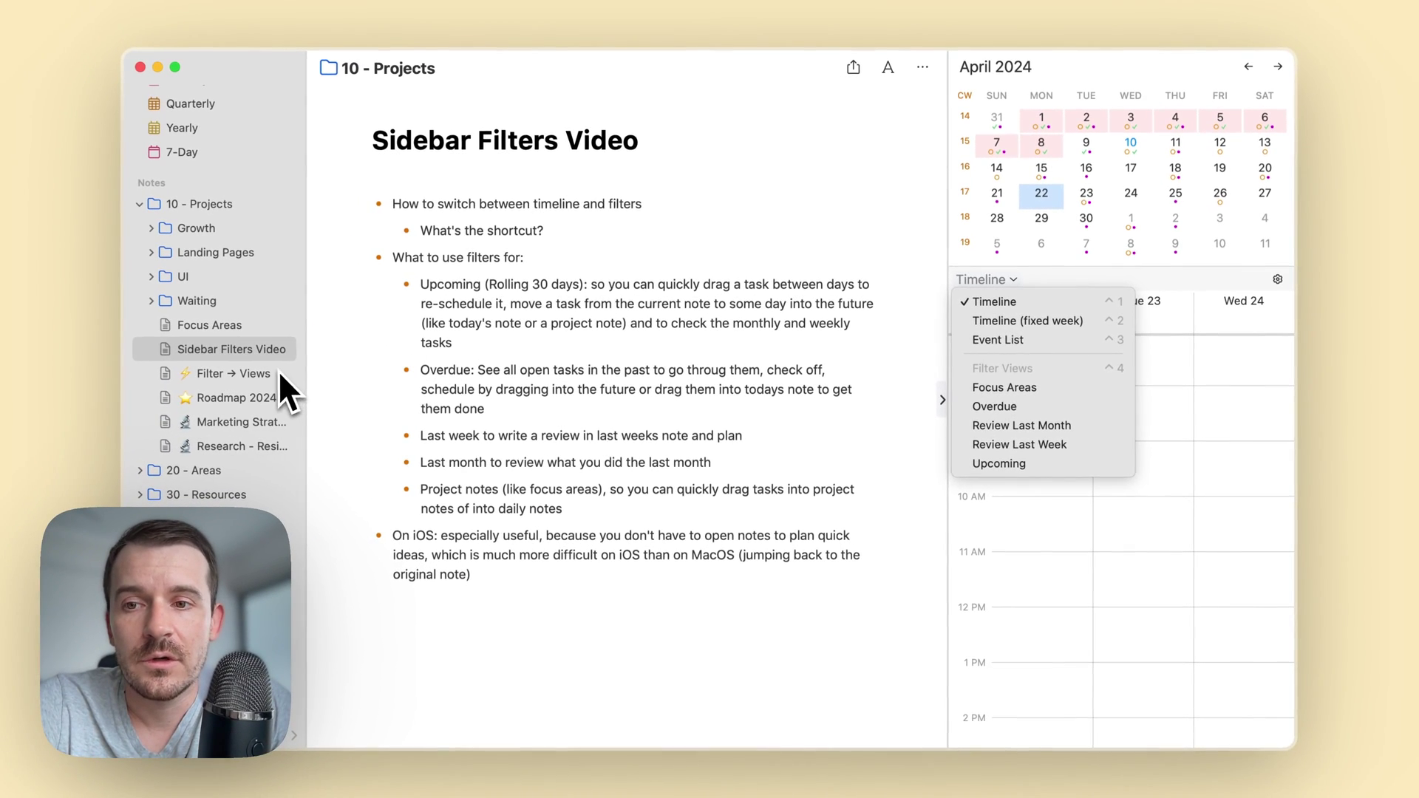
{"action": "left_click", "coordinate": [420, 383]}
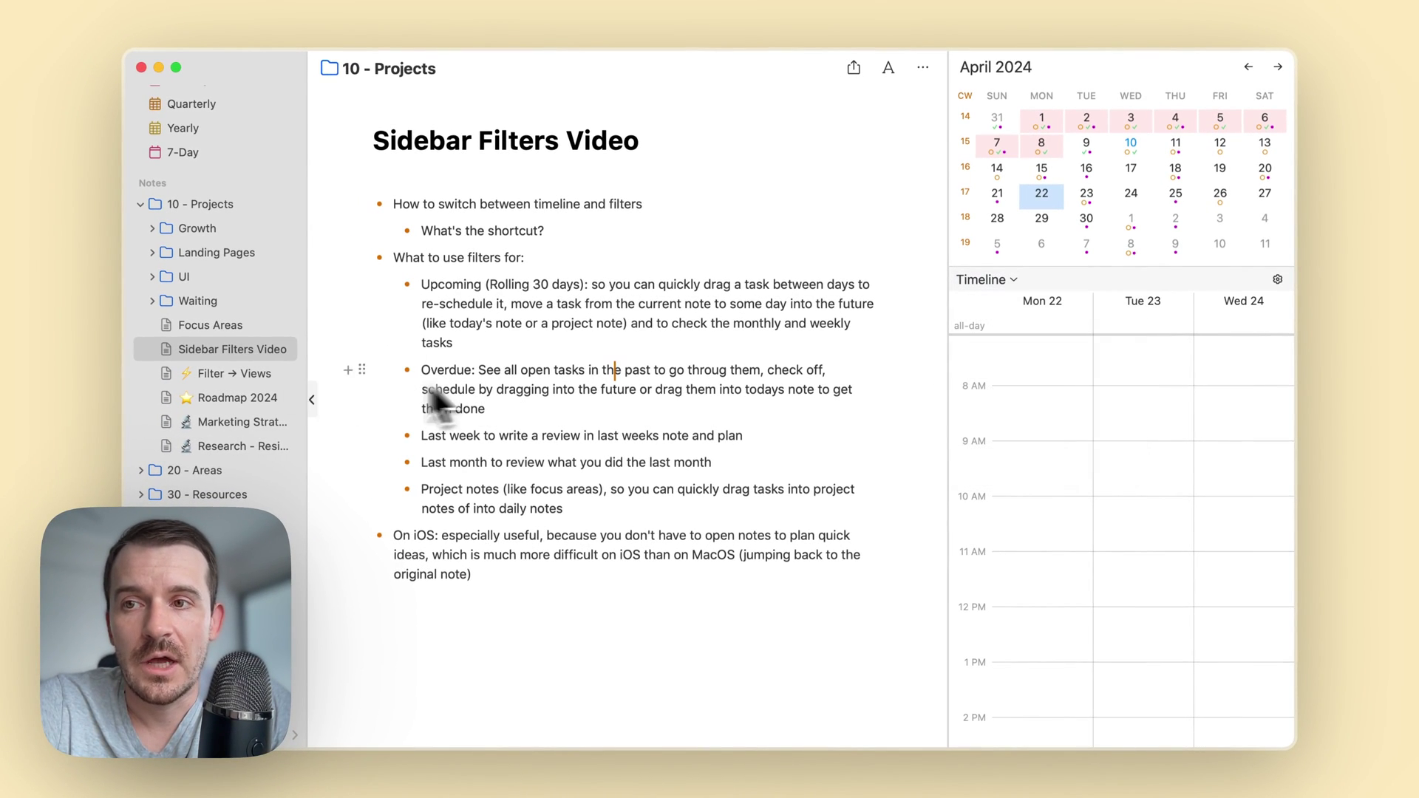
{"action": "scroll", "coordinate": [266, 392], "scroll_direction": "up", "scroll_amount": 4}
{"action": "scroll", "coordinate": [260, 394], "scroll_direction": "up", "scroll_amount": 3}
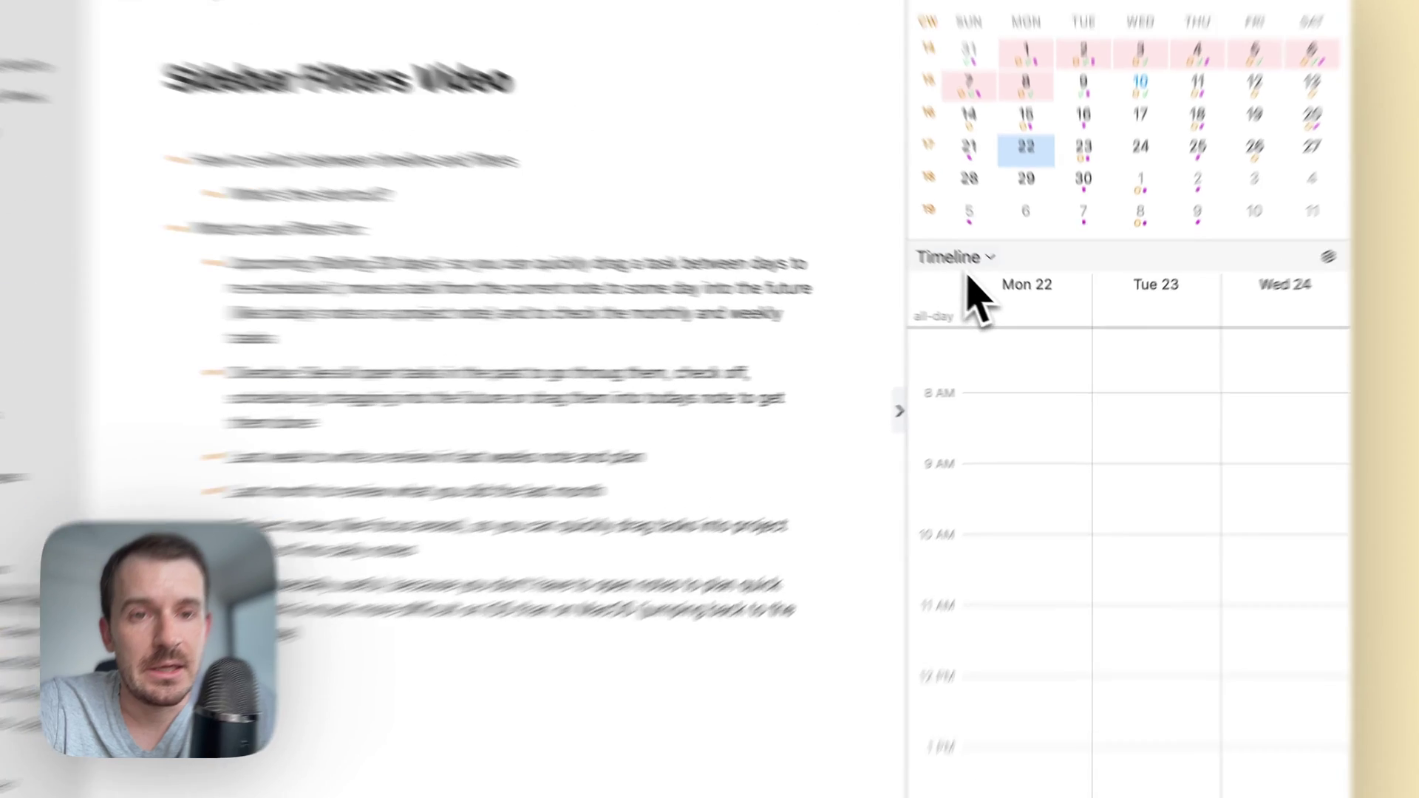
{"action": "left_click", "coordinate": [983, 280]}
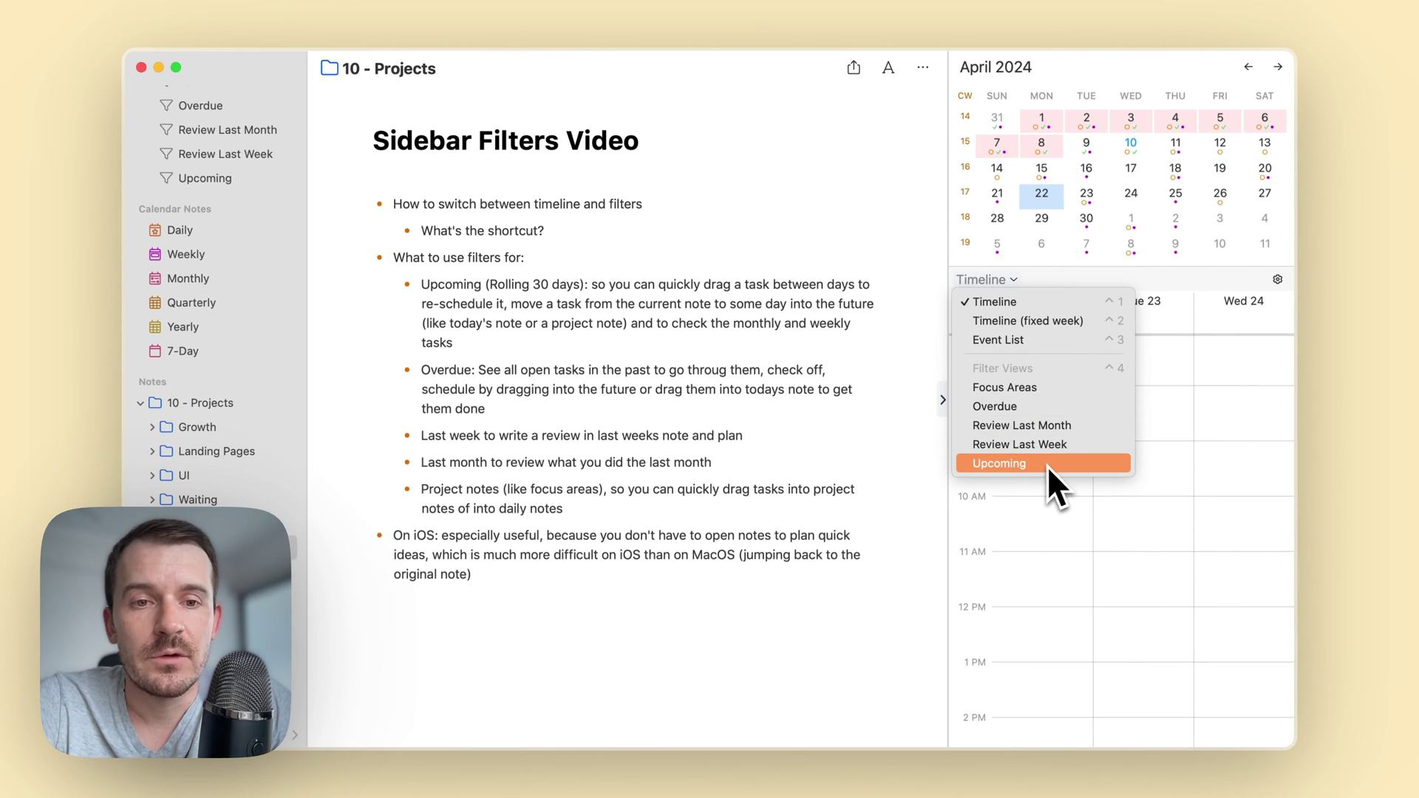
{"action": "left_click", "coordinate": [1024, 464]}
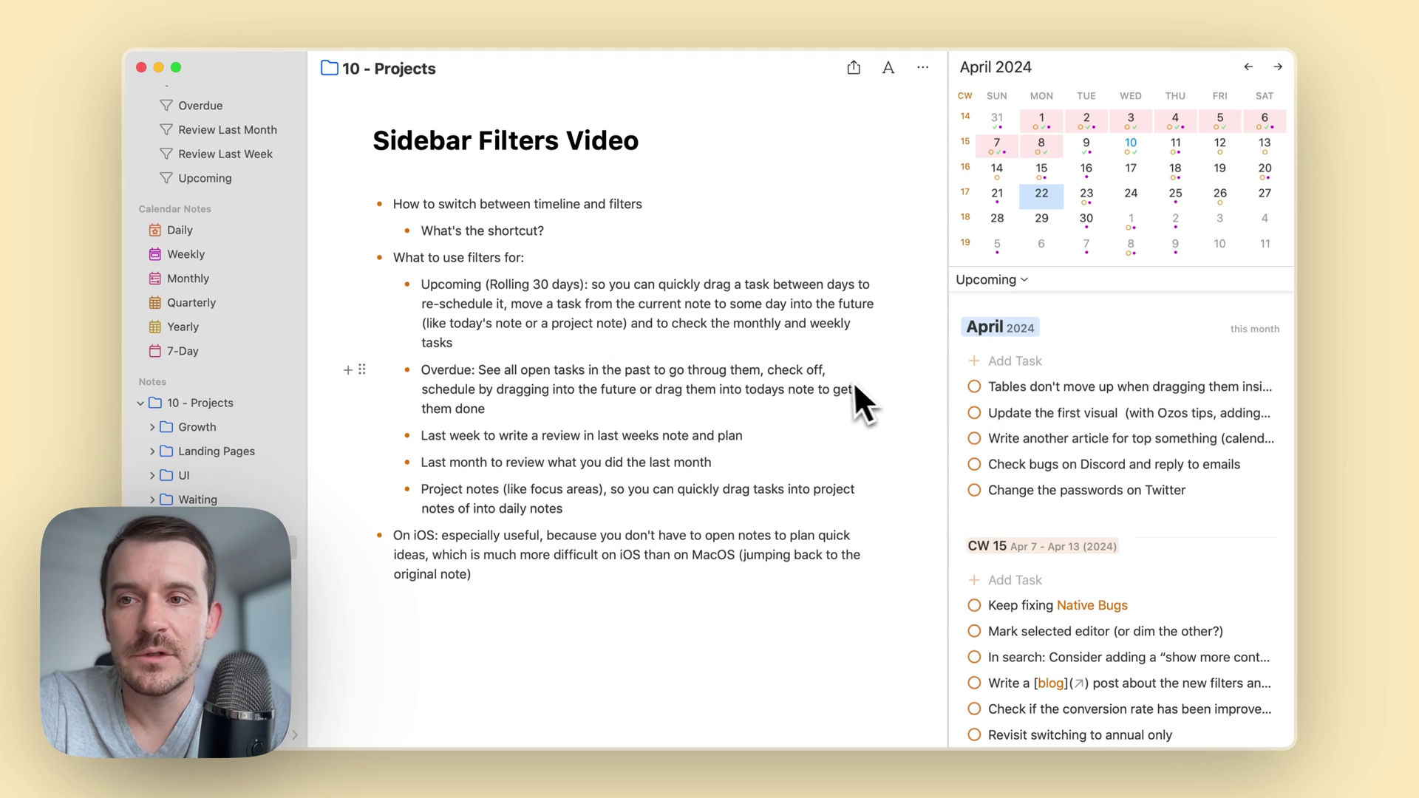
Open the Upcoming filter in the main view and inspect its settings and available timeframe options, leaving Rolling 30 Days selected.
{"action": "left_click", "coordinate": [209, 183]}
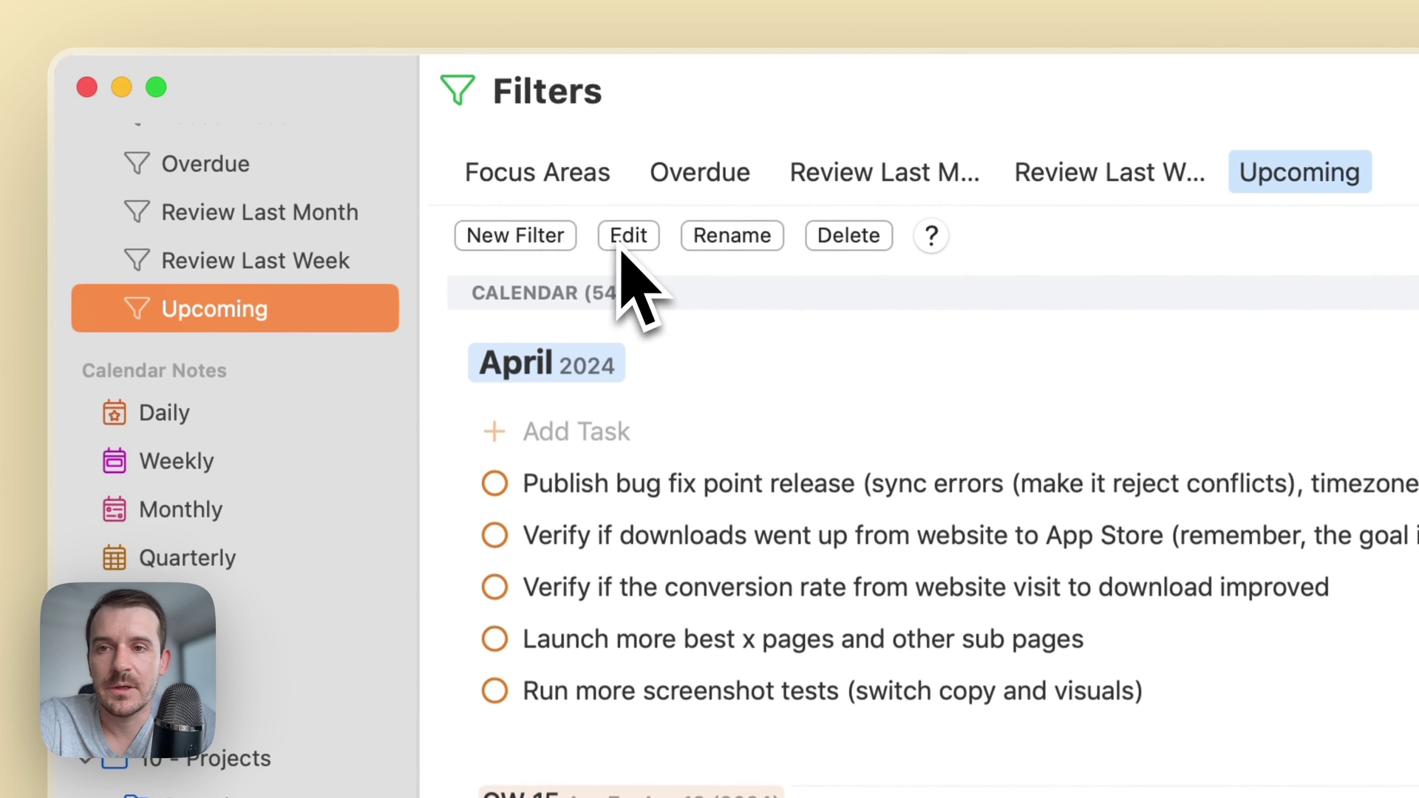
{"action": "scroll", "coordinate": [301, 380], "scroll_direction": "up", "scroll_amount": 5}
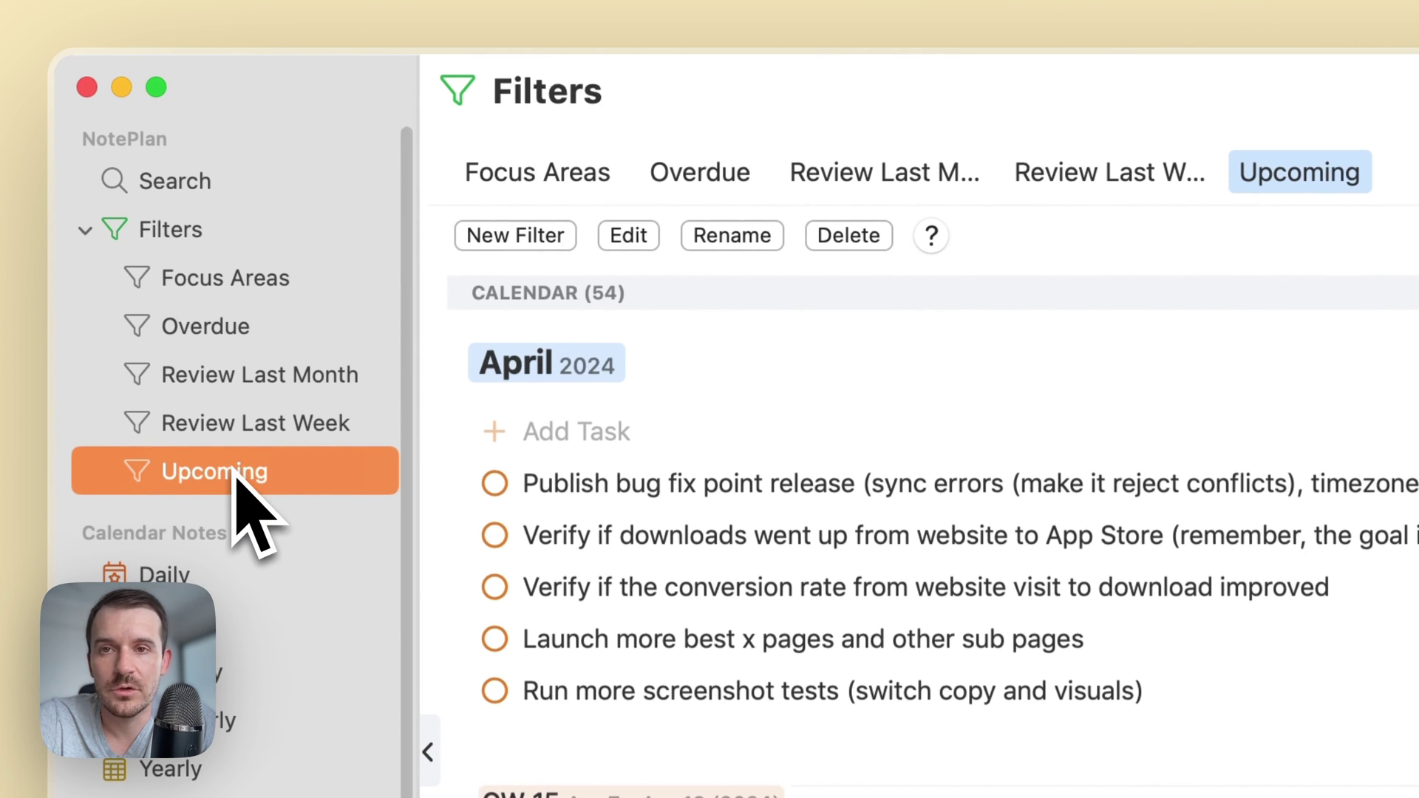
{"action": "left_click", "coordinate": [648, 244]}
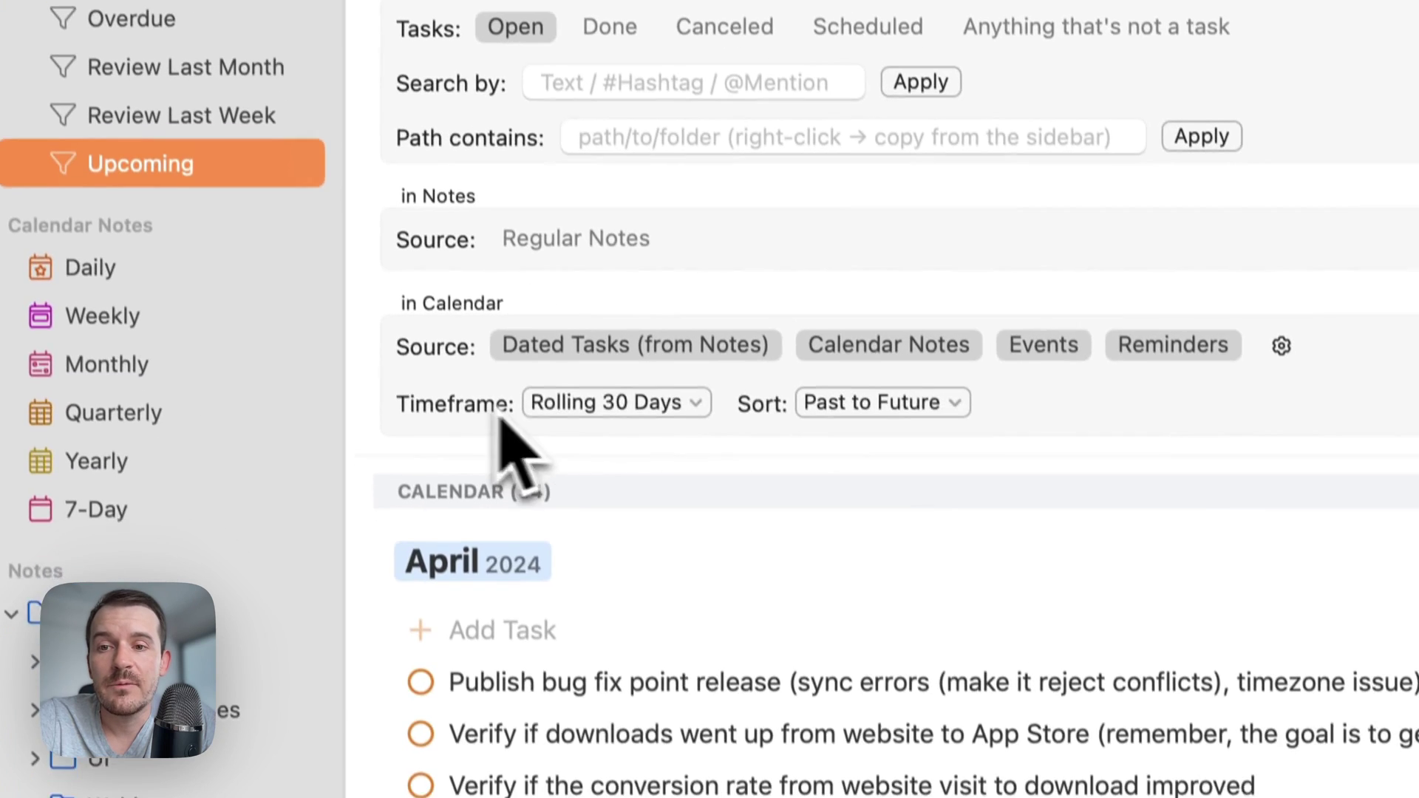
{"action": "left_click", "coordinate": [643, 678]}
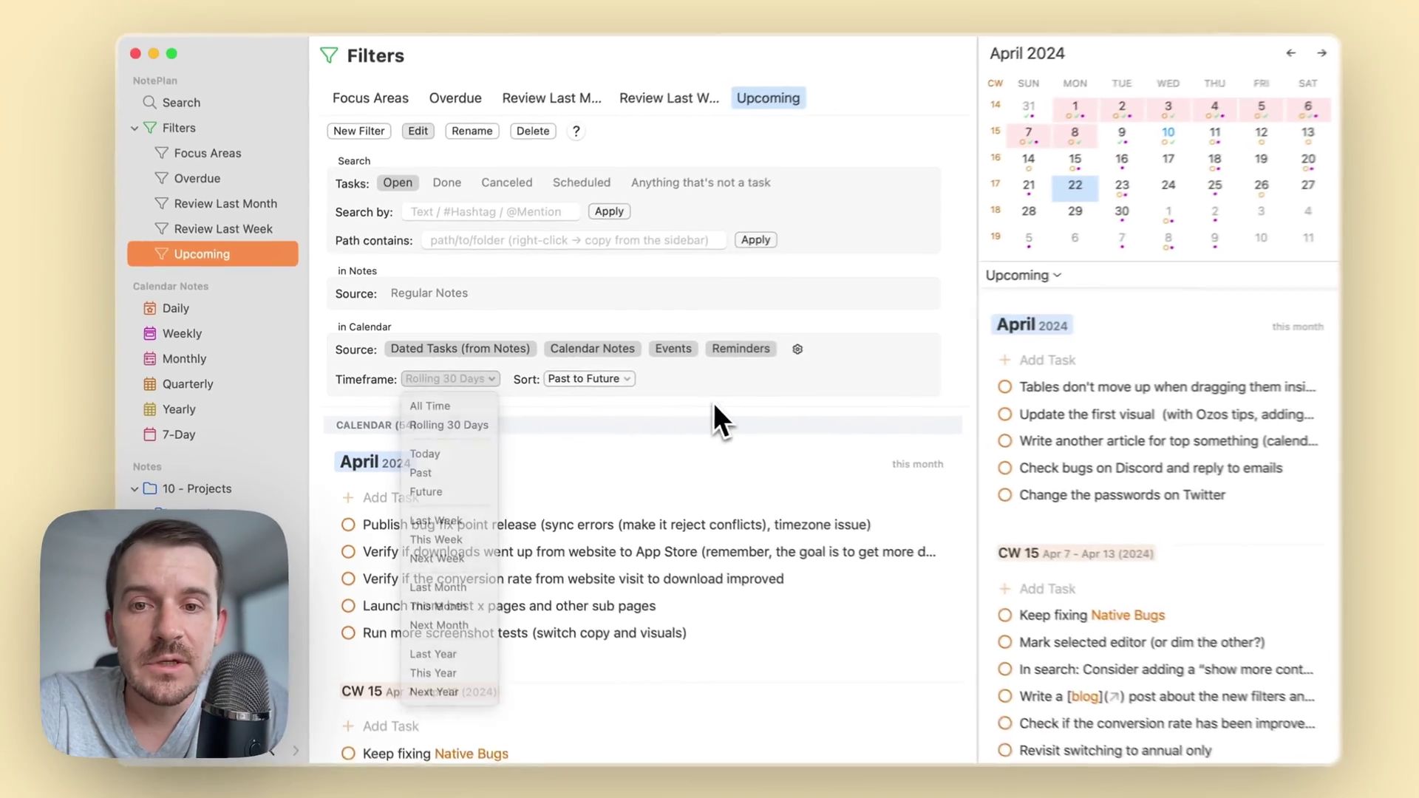
{"action": "left_click", "coordinate": [1172, 429]}
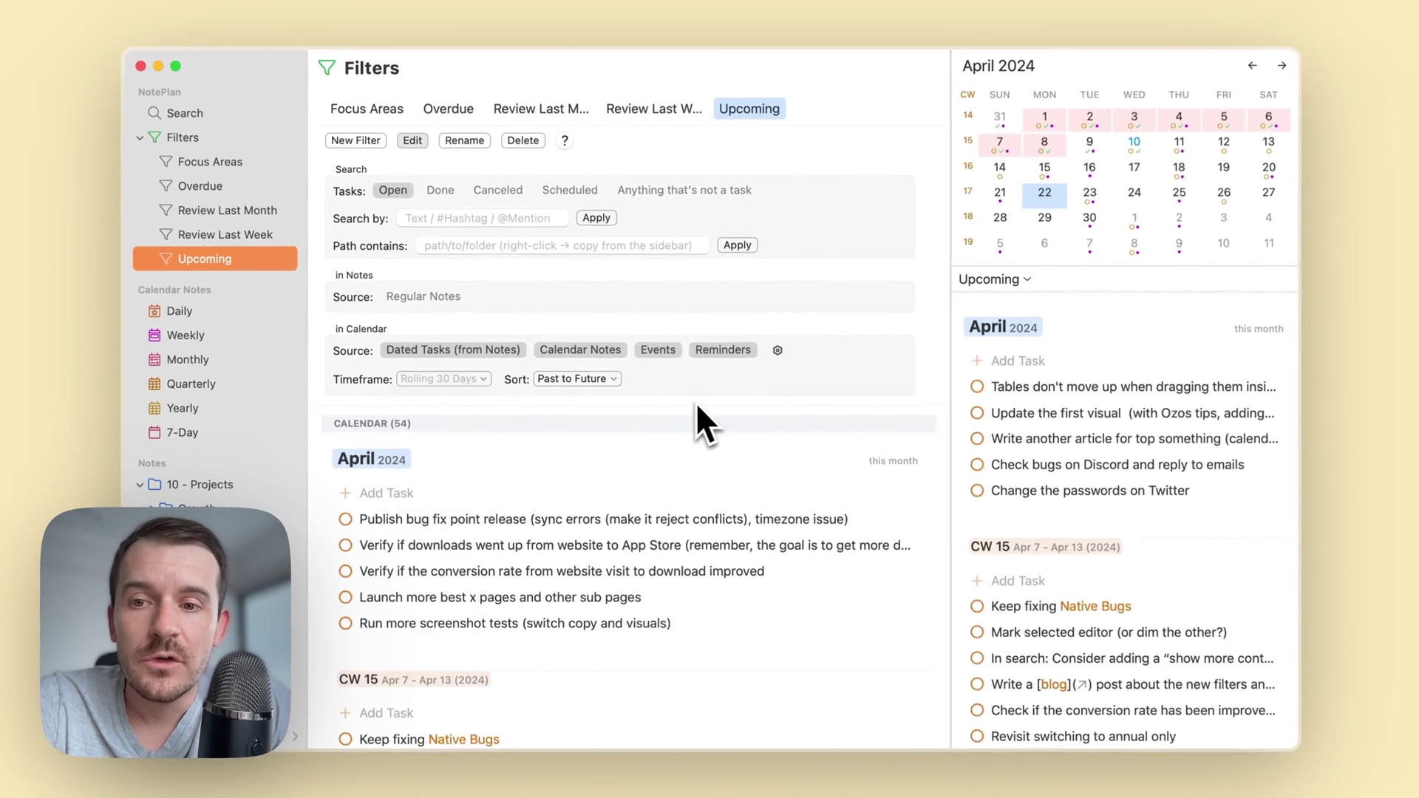
{"action": "scroll", "coordinate": [680, 459], "scroll_direction": "down", "scroll_amount": 5}
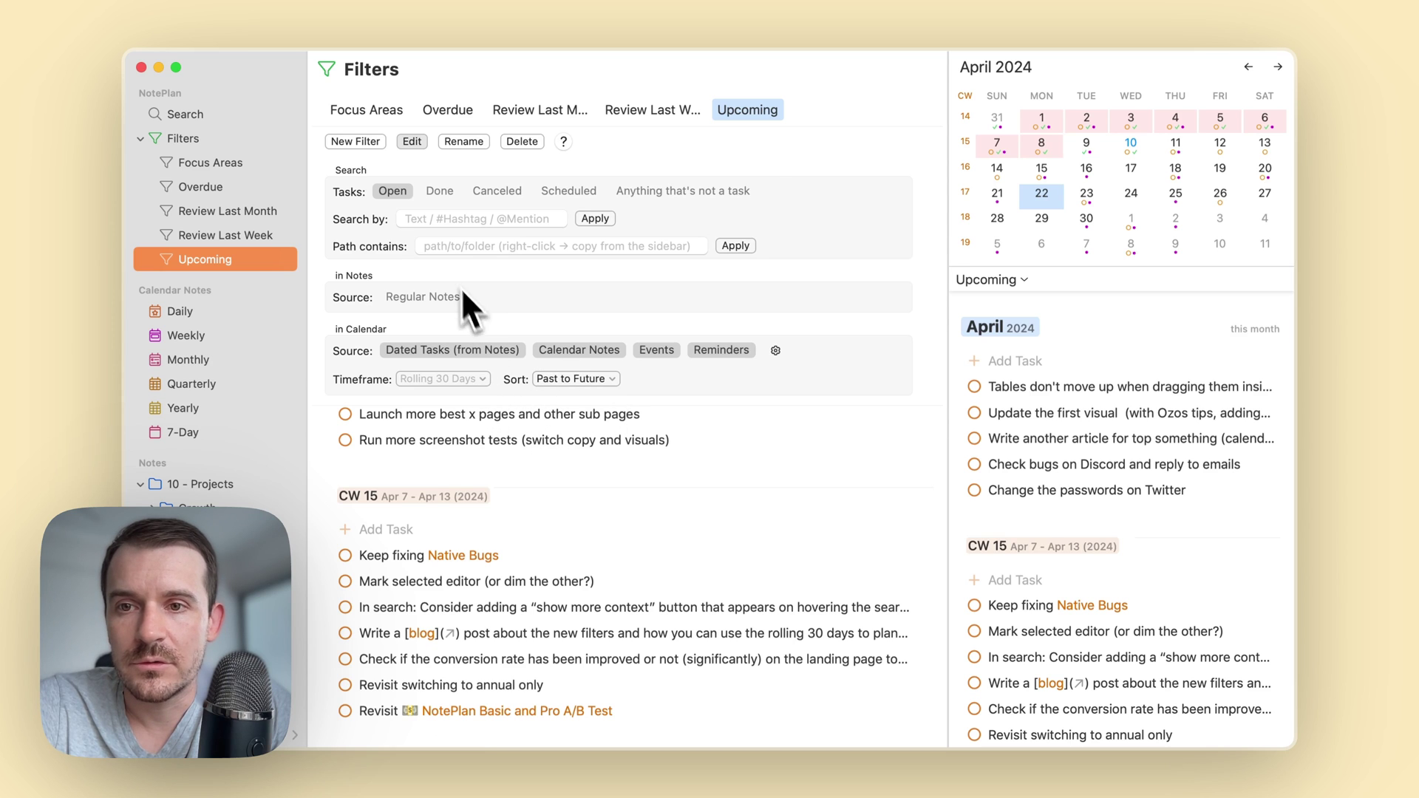
{"action": "left_click", "coordinate": [412, 141]}
Examine the monthly, weekly and daily tasks of the Upcoming filter in both the main view and the calendar sidebar.
{"action": "scroll", "coordinate": [610, 443], "scroll_direction": "up", "scroll_amount": 5}
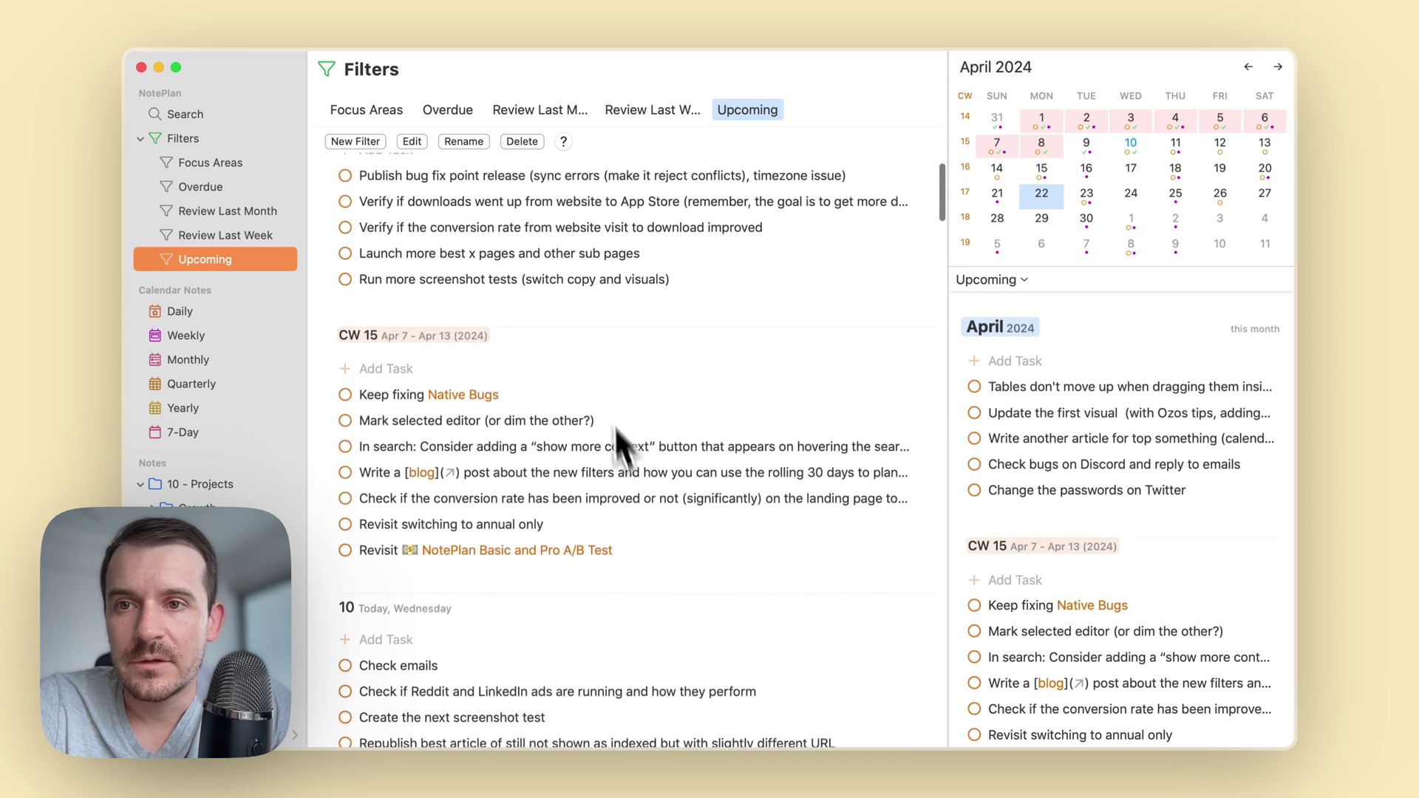
{"action": "scroll", "coordinate": [436, 414], "scroll_direction": "down", "scroll_amount": 6}
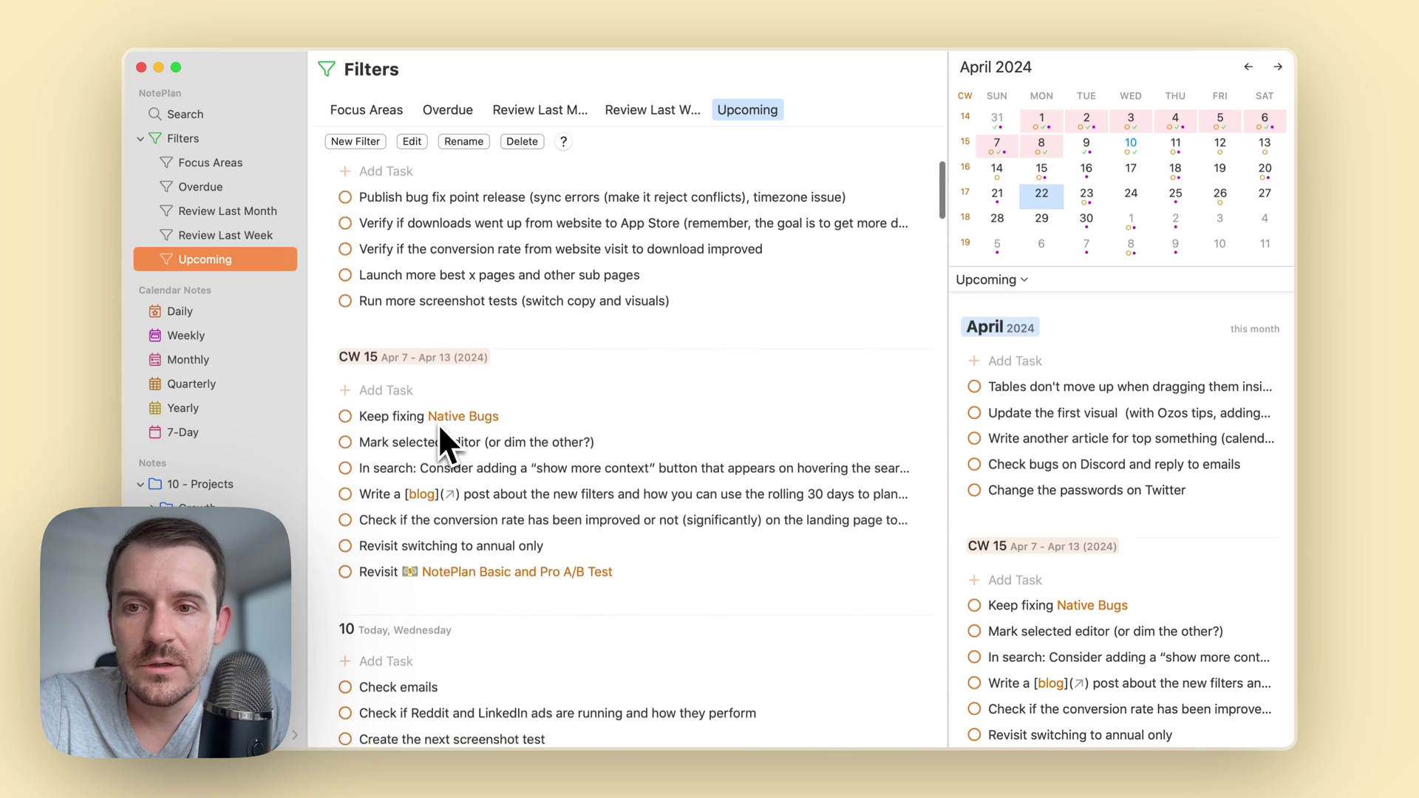
{"action": "scroll", "coordinate": [438, 424], "scroll_direction": "down", "scroll_amount": 2}
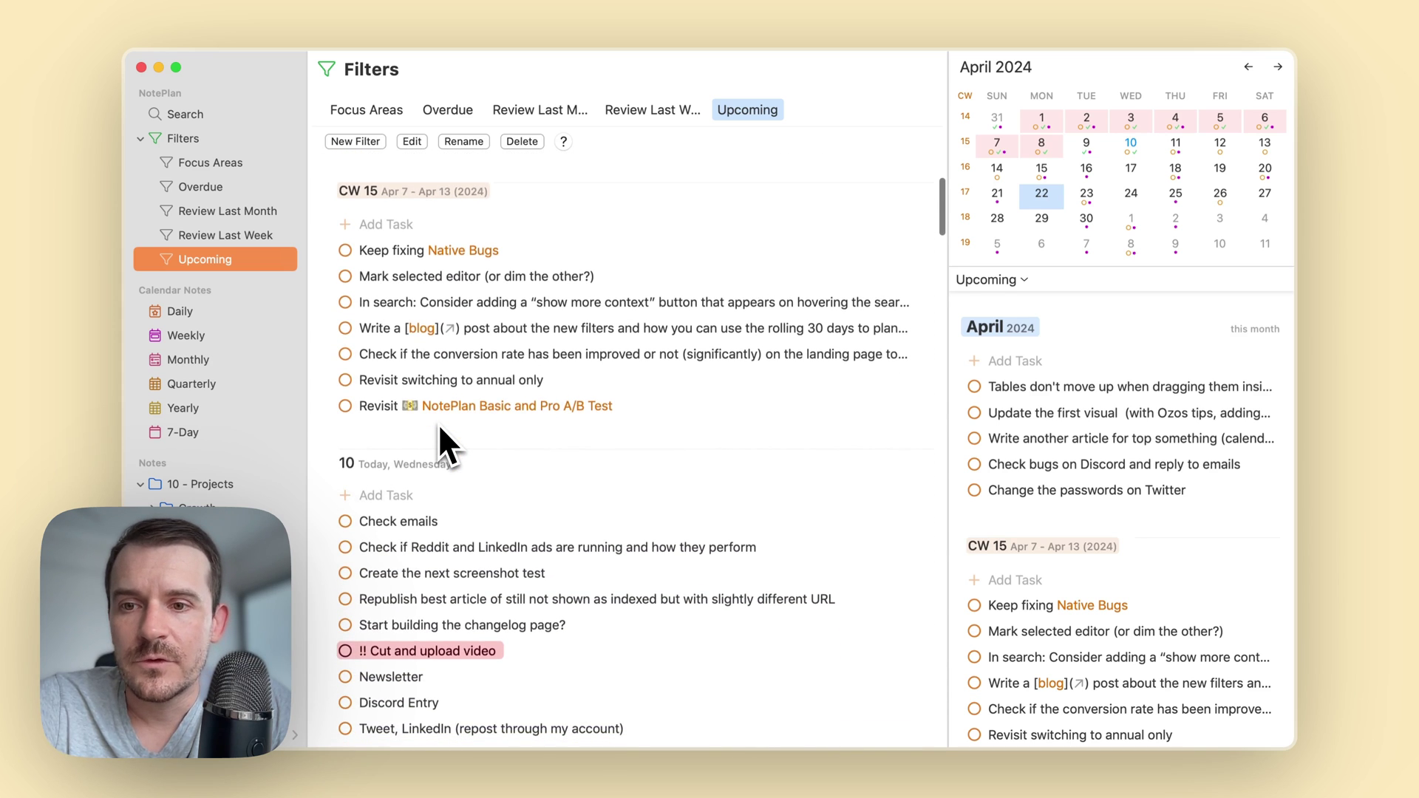
{"action": "scroll", "coordinate": [438, 424], "scroll_direction": "up", "scroll_amount": 2}
{"action": "scroll", "coordinate": [1159, 544], "scroll_direction": "down", "scroll_amount": 5}
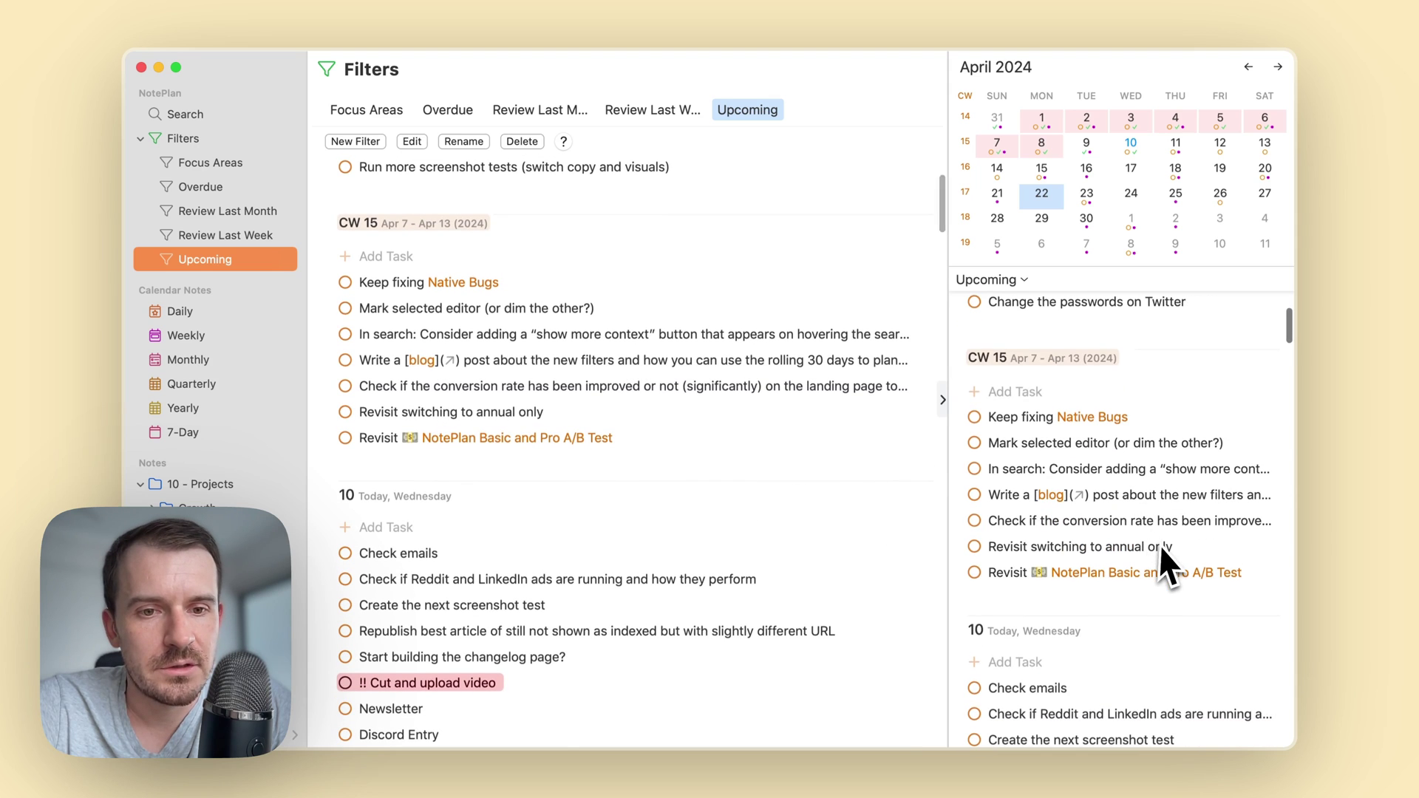
{"action": "scroll", "coordinate": [1160, 544], "scroll_direction": "up", "scroll_amount": 5}
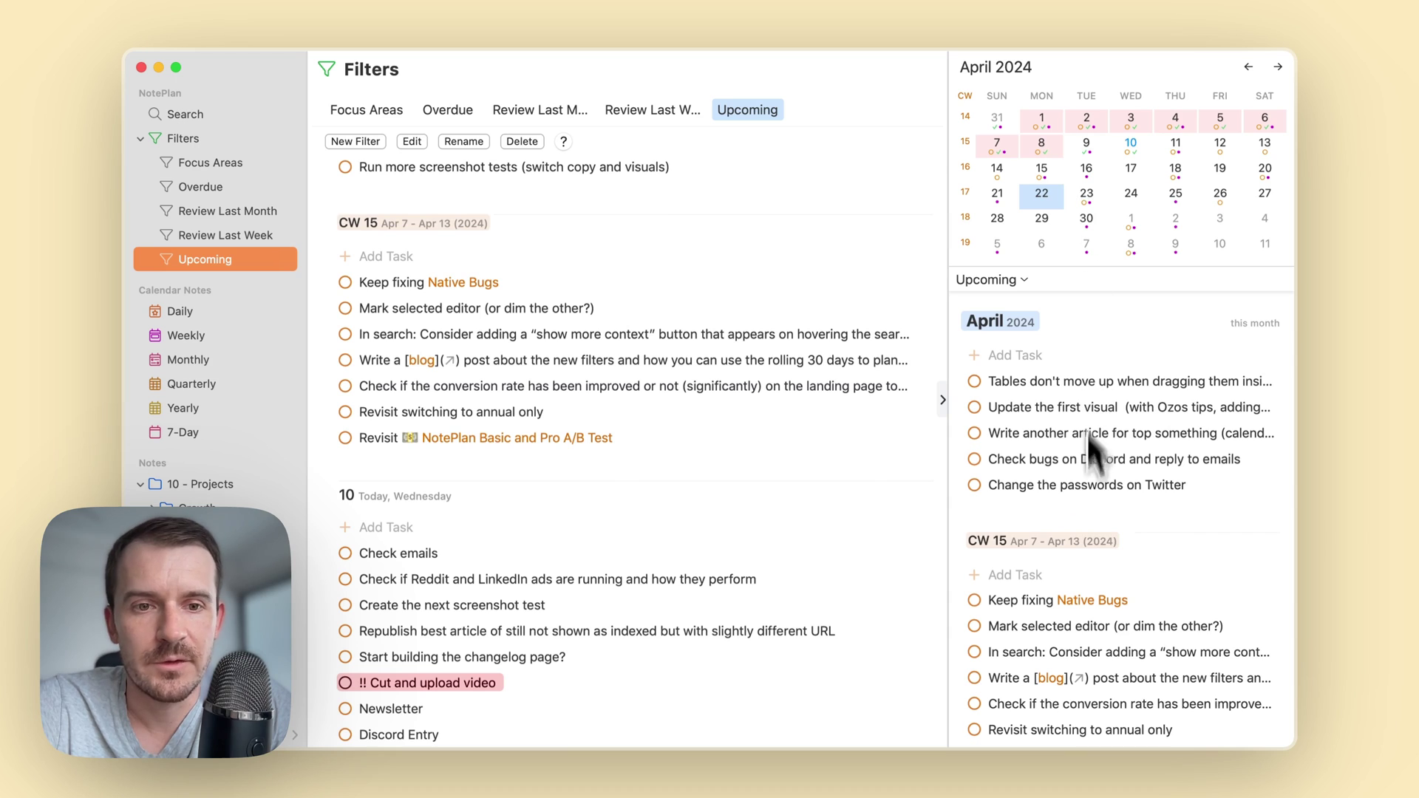
{"action": "scroll", "coordinate": [1089, 501], "scroll_direction": "down", "scroll_amount": 1}
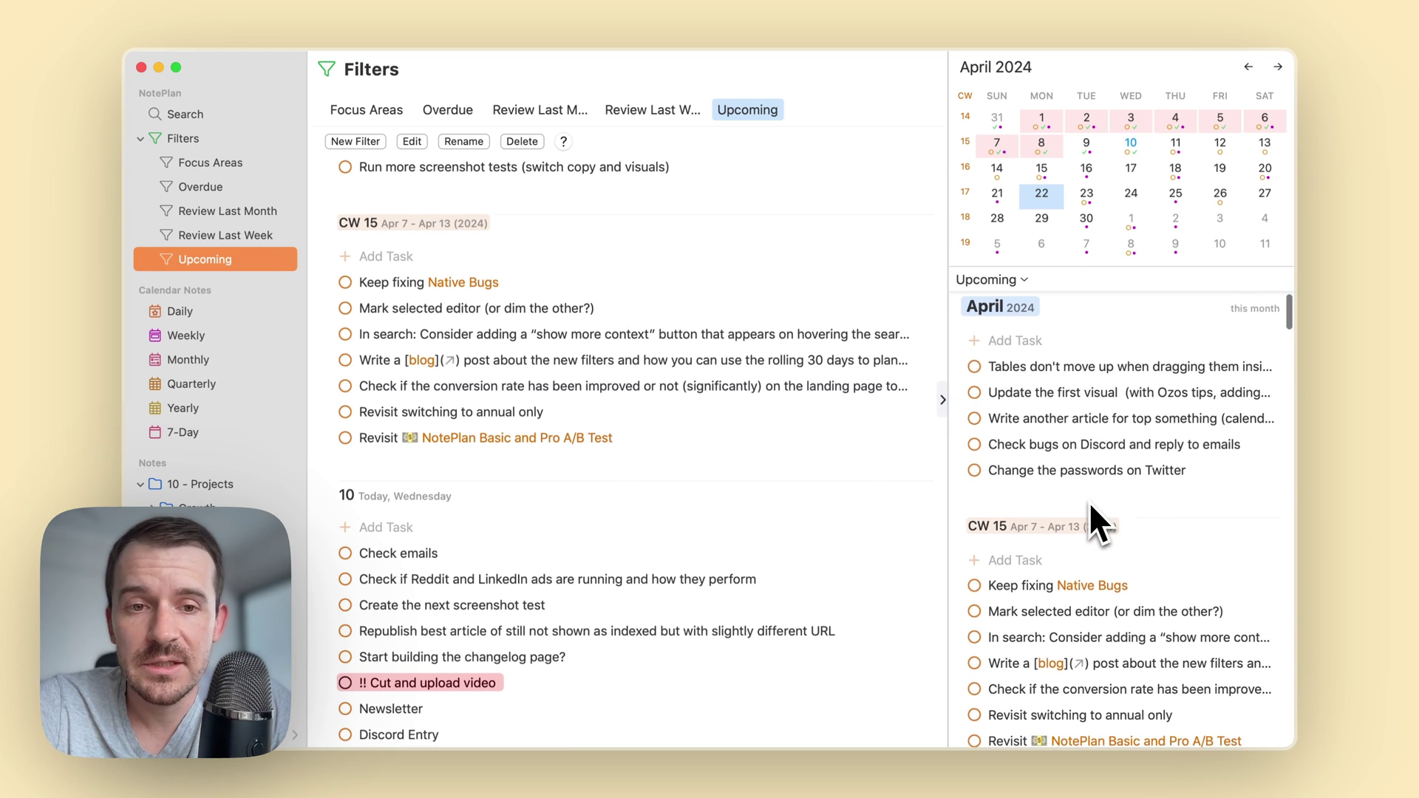
{"action": "scroll", "coordinate": [1089, 501], "scroll_direction": "down", "scroll_amount": 3}
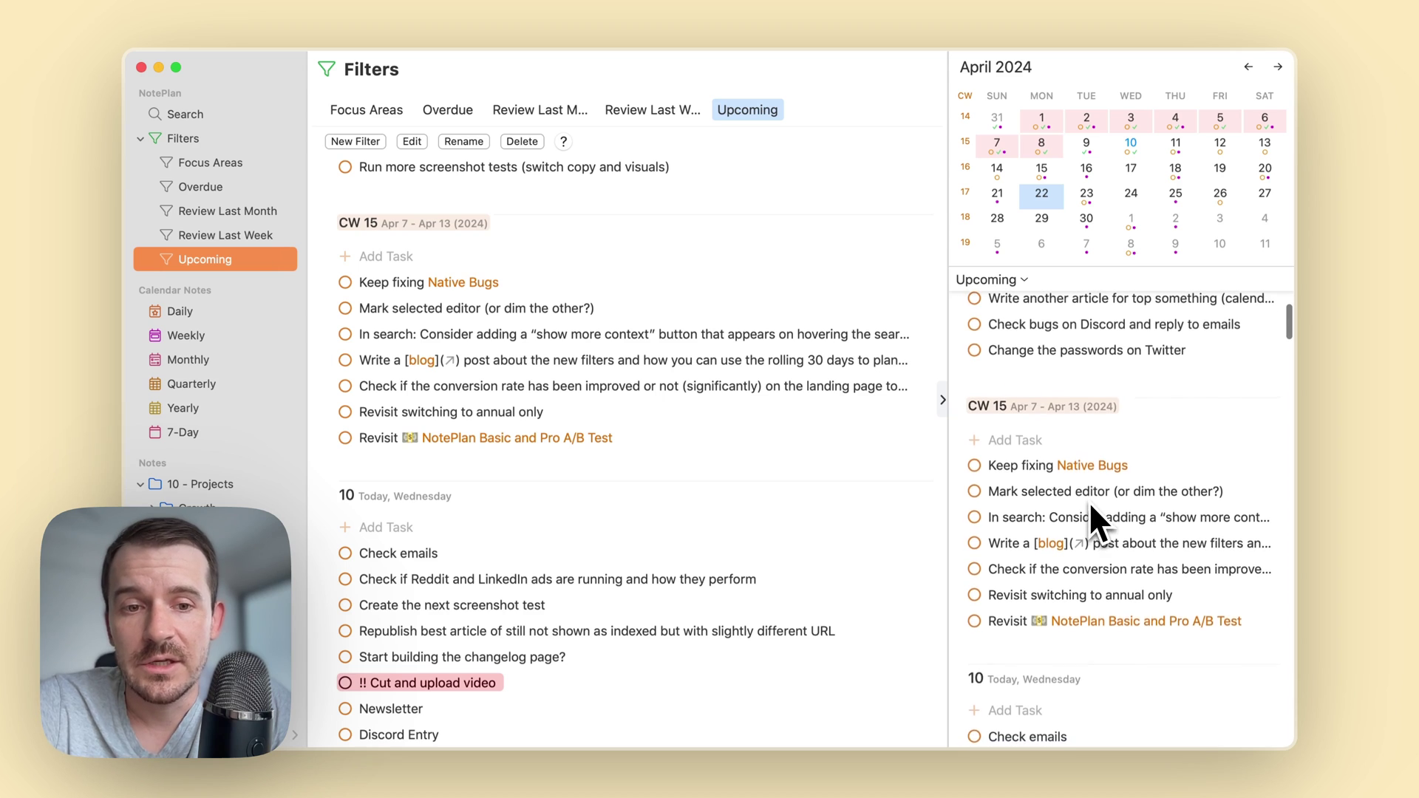
{"action": "scroll", "coordinate": [1090, 521], "scroll_direction": "up", "scroll_amount": 1}
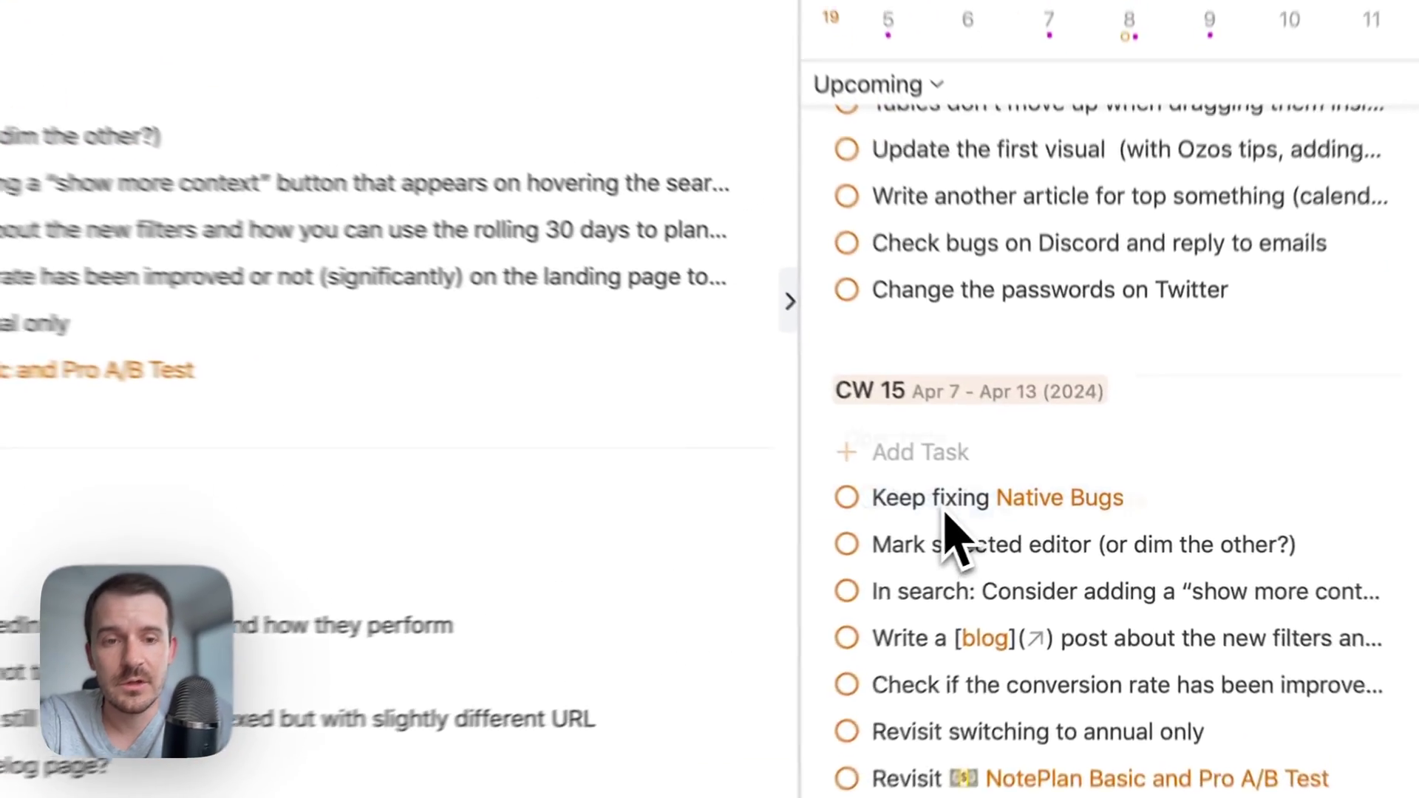
Open the Sidebar Filters Video note beside the Upcoming list and leave editing of the "Keep fixing Native Bugs" task.
{"action": "left_click", "coordinate": [1032, 513]}
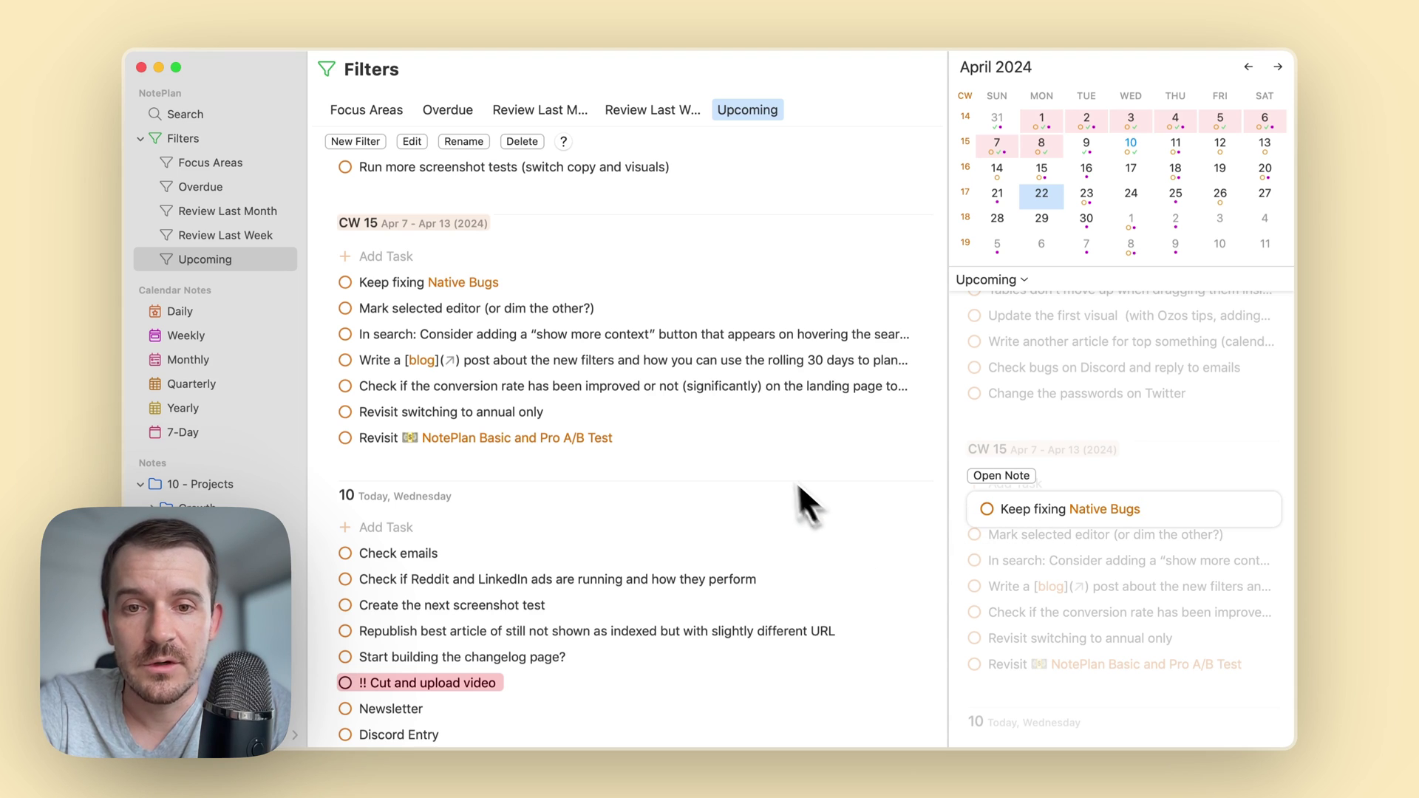
{"action": "scroll", "coordinate": [226, 401], "scroll_direction": "down", "scroll_amount": 2}
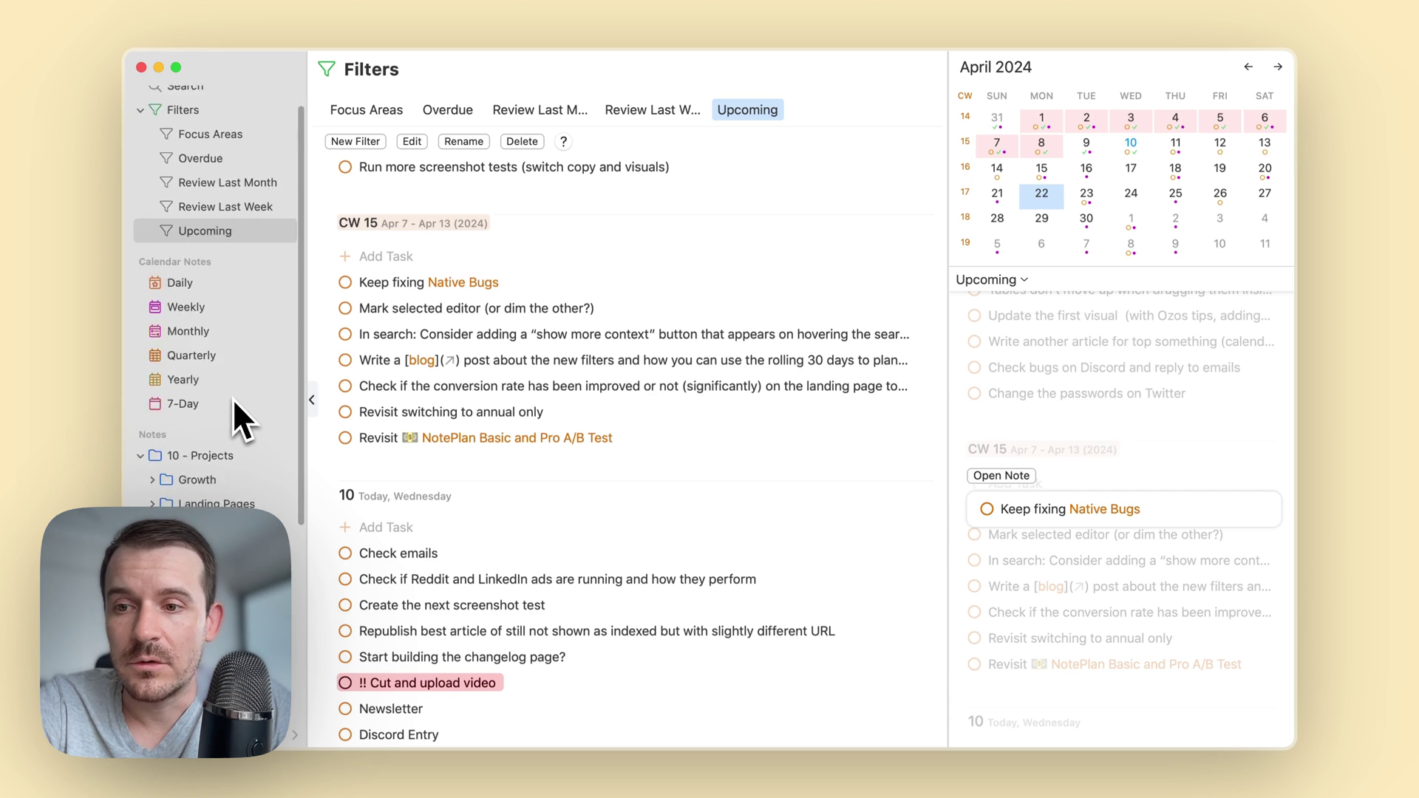
{"action": "scroll", "coordinate": [233, 397], "scroll_direction": "down", "scroll_amount": 5}
{"action": "left_click", "coordinate": [233, 398]}
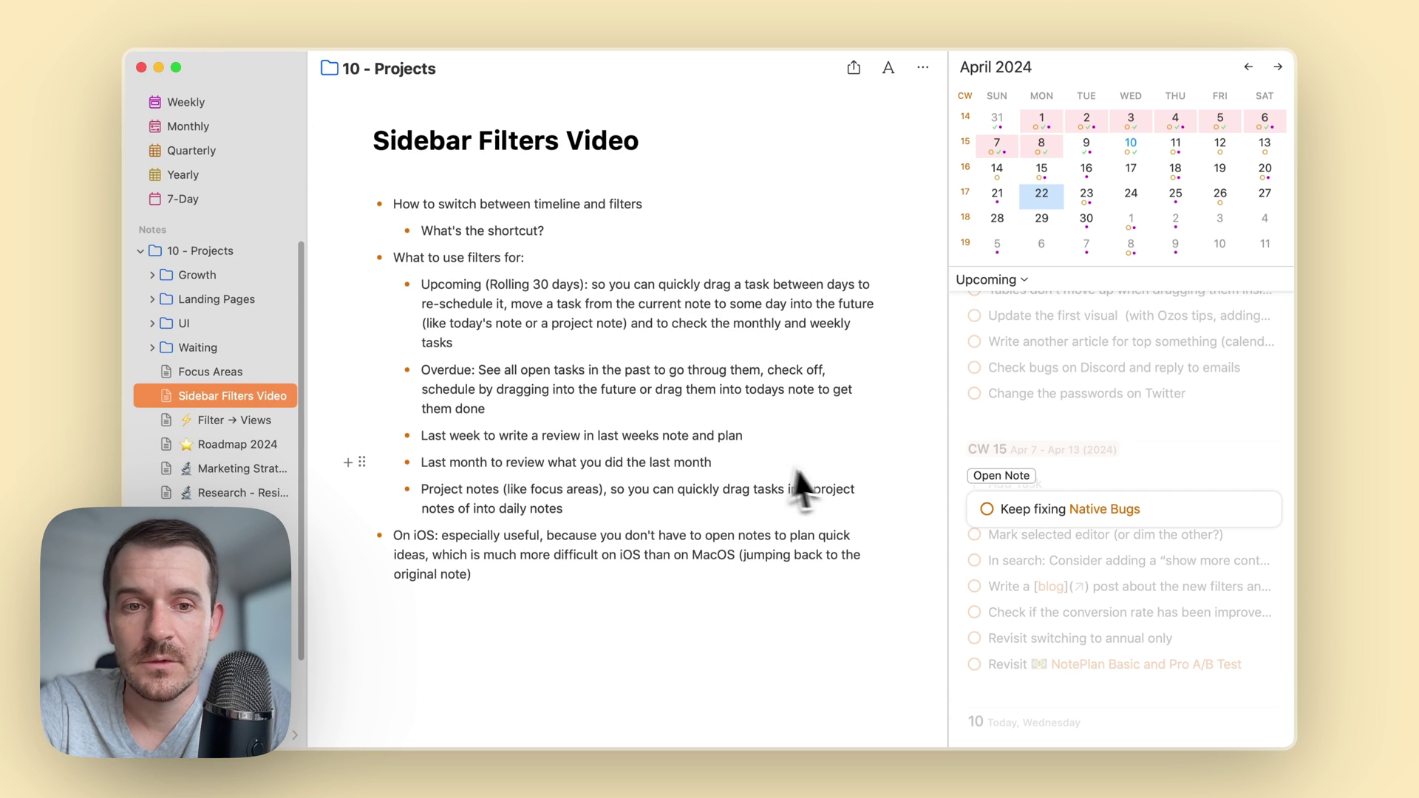
{"action": "left_click", "coordinate": [1134, 452]}
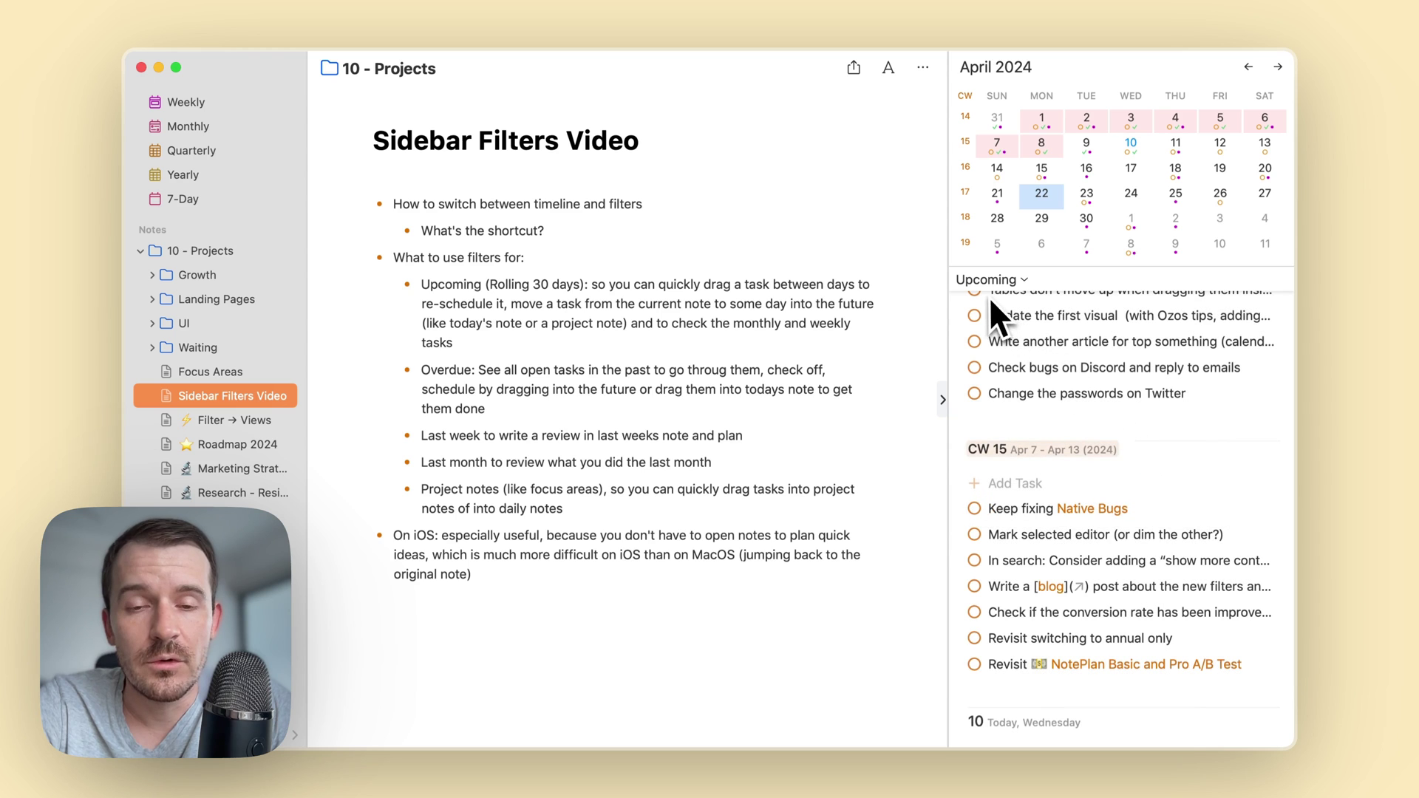
Look through the sidebar's Upcoming list from the April tasks through CW 15 to today's tasks.
{"action": "scroll", "coordinate": [1080, 400], "scroll_direction": "up", "scroll_amount": 3}
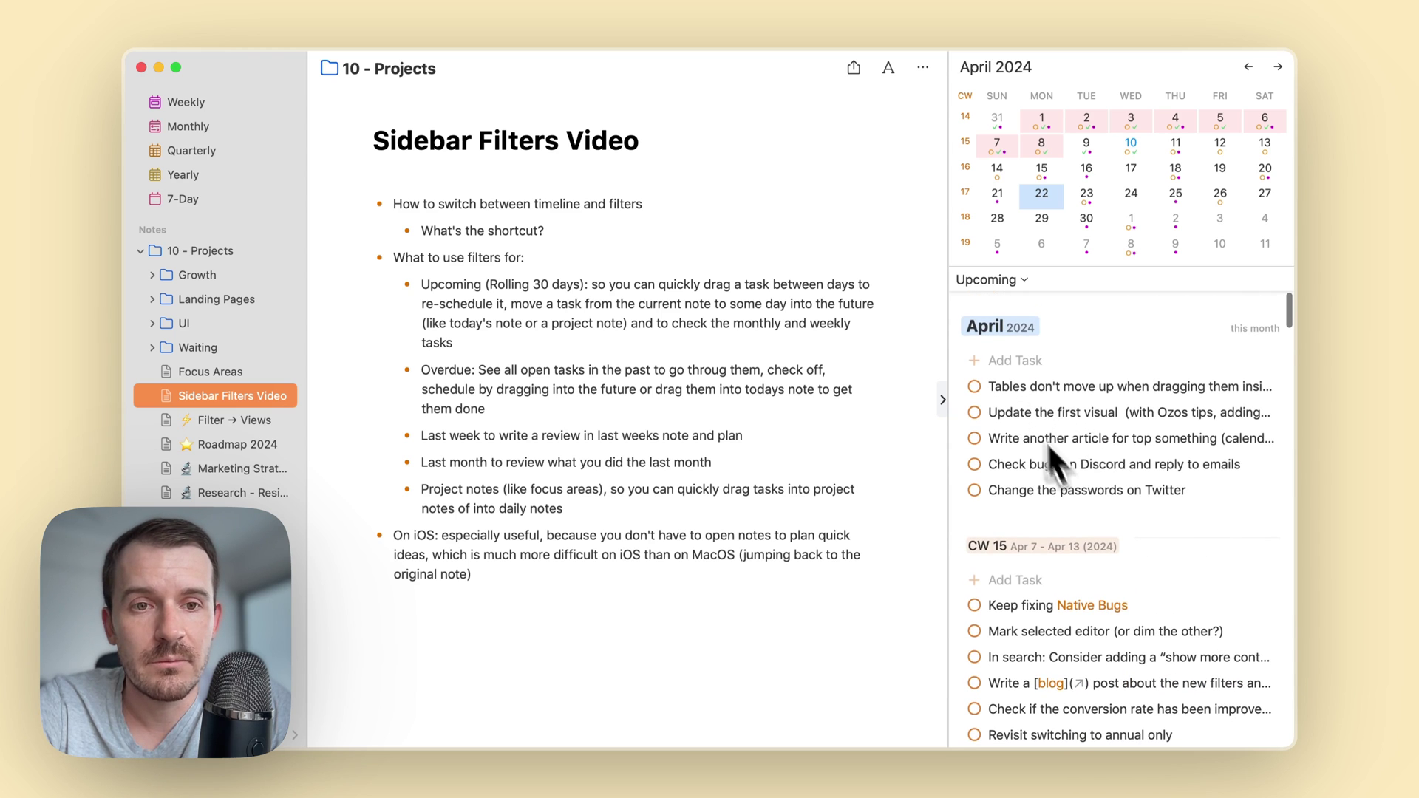
{"action": "scroll", "coordinate": [1065, 458], "scroll_direction": "down", "scroll_amount": 4}
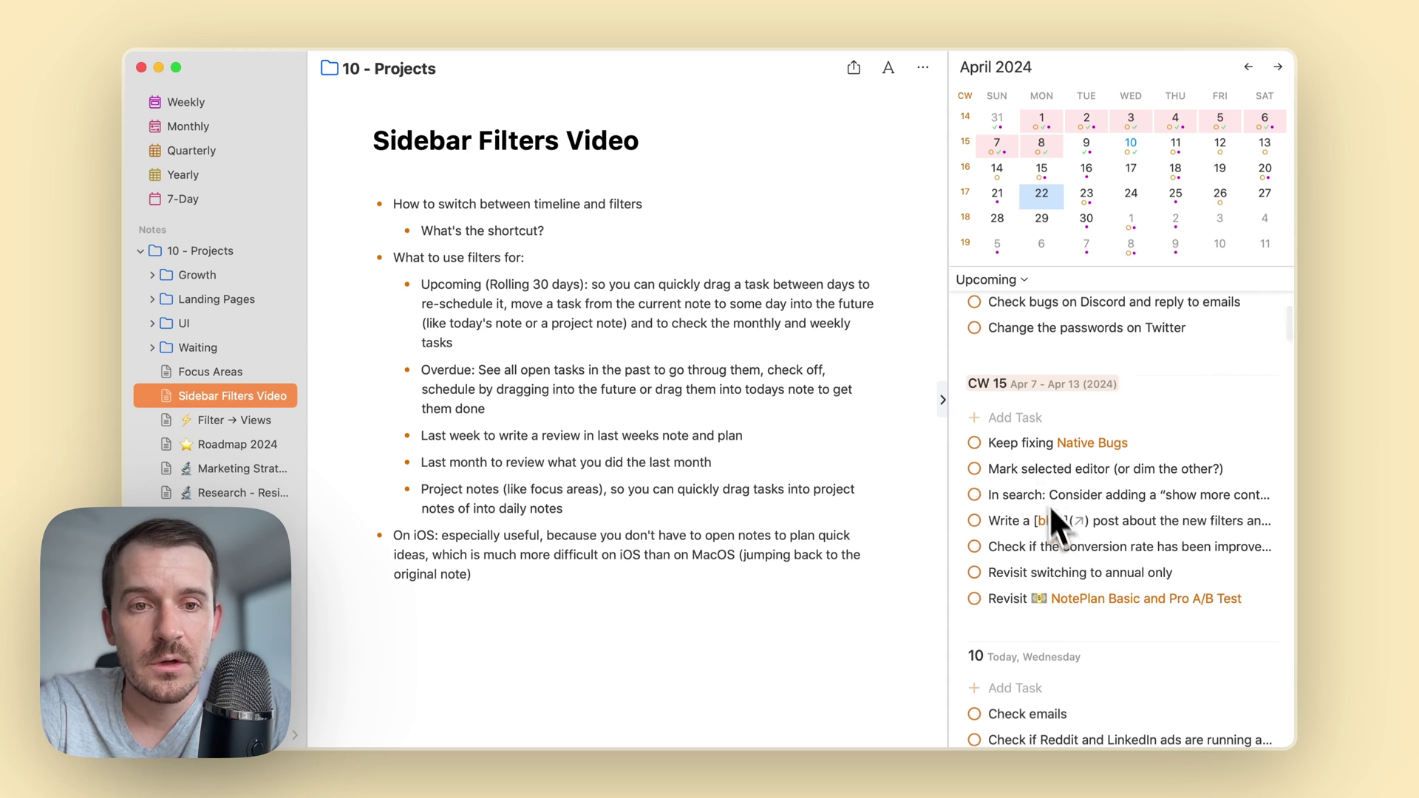
{"action": "scroll", "coordinate": [1057, 526], "scroll_direction": "down", "scroll_amount": 3}
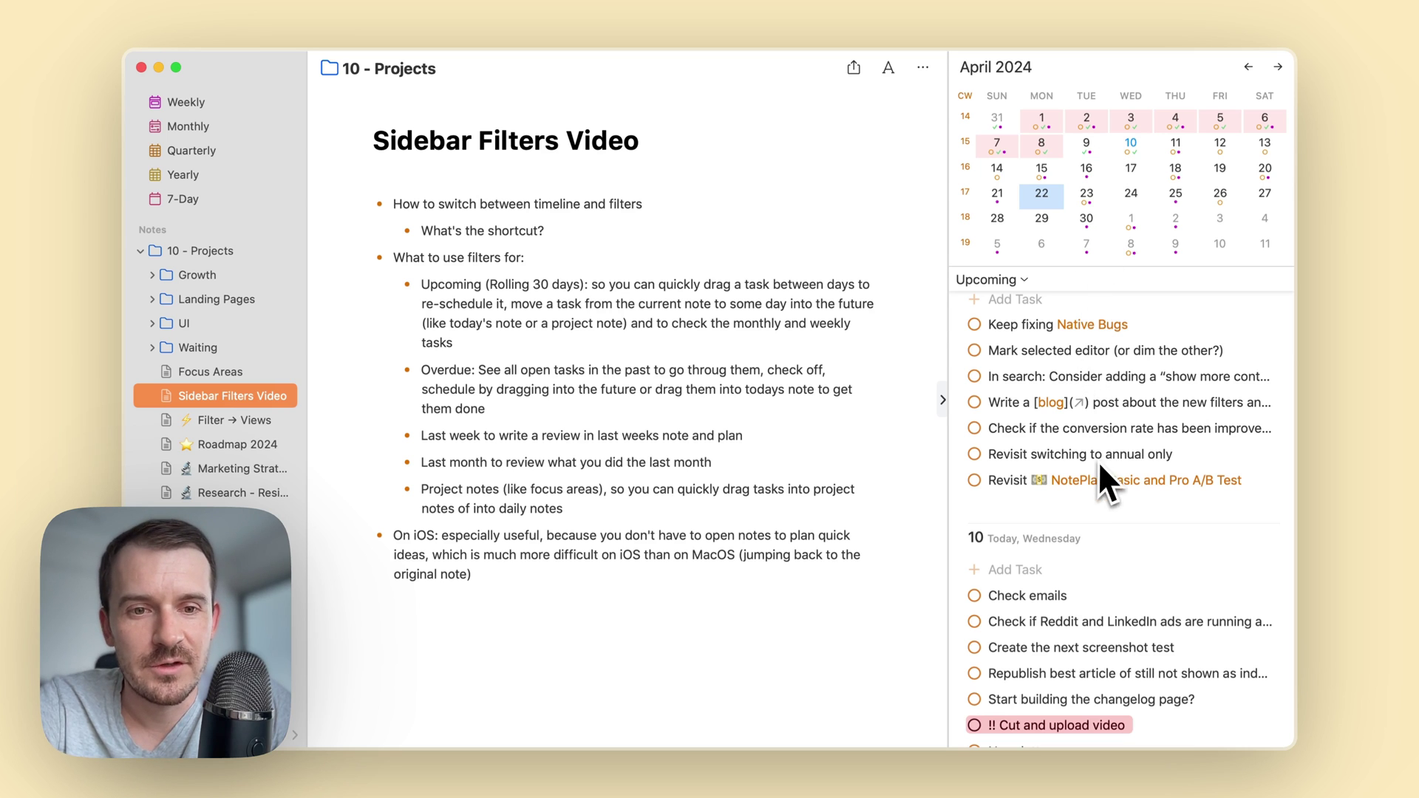
Open the Upcoming filter in the main view and show its calendar source settings with the options for past and timeblock events.
{"action": "scroll", "coordinate": [1124, 548], "scroll_direction": "down", "scroll_amount": 4}
{"action": "scroll", "coordinate": [1082, 529], "scroll_direction": "down", "scroll_amount": 10}
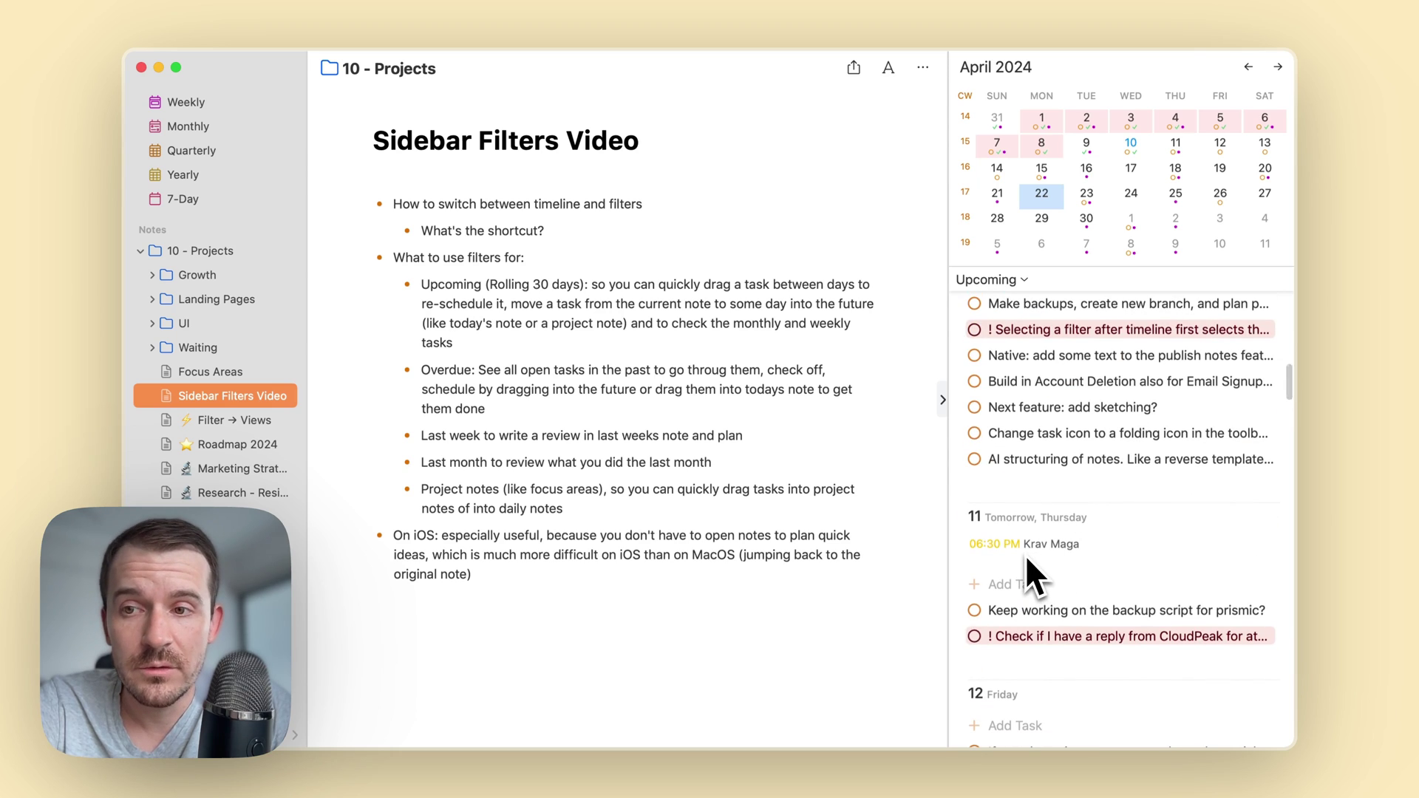
{"action": "scroll", "coordinate": [190, 265], "scroll_direction": "up", "scroll_amount": 5}
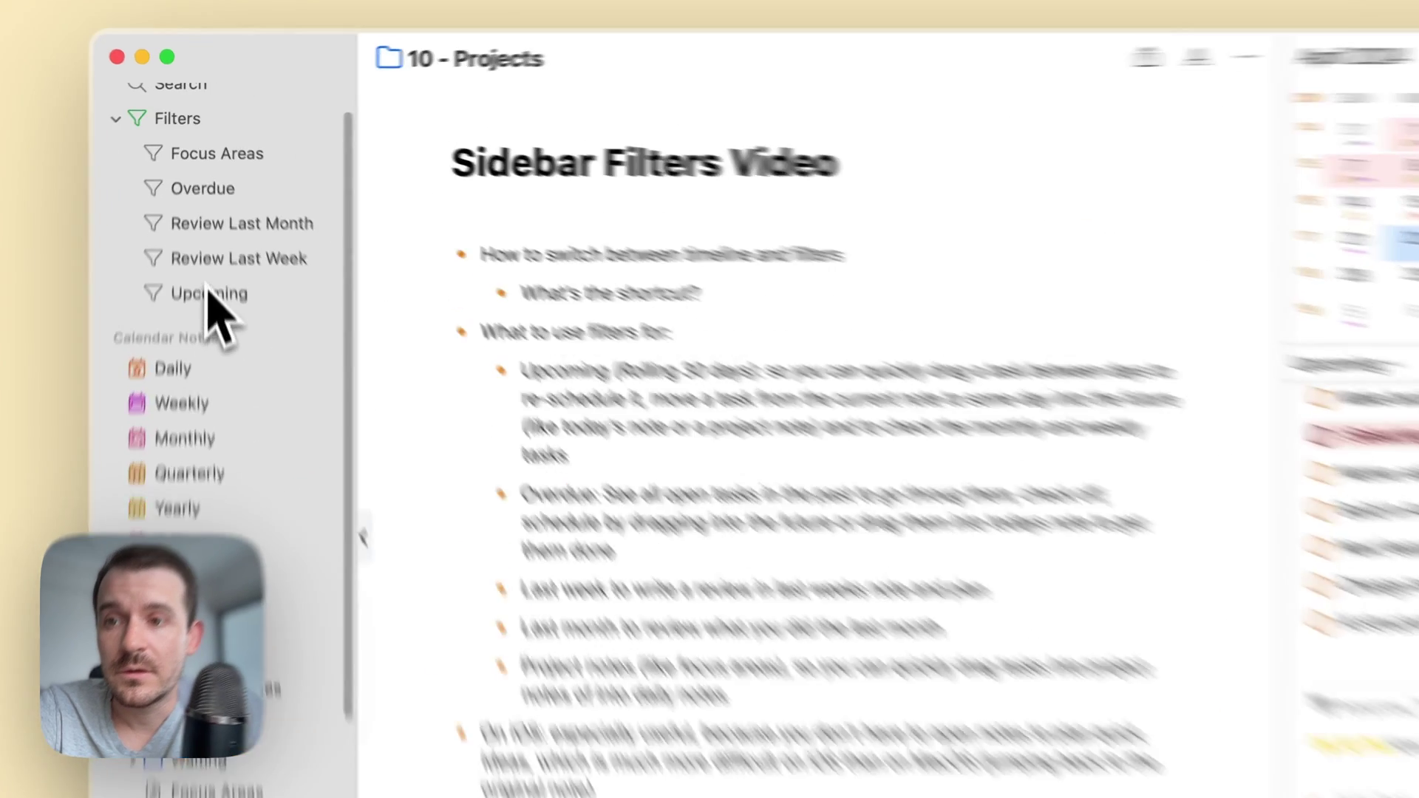
{"action": "left_click", "coordinate": [209, 294]}
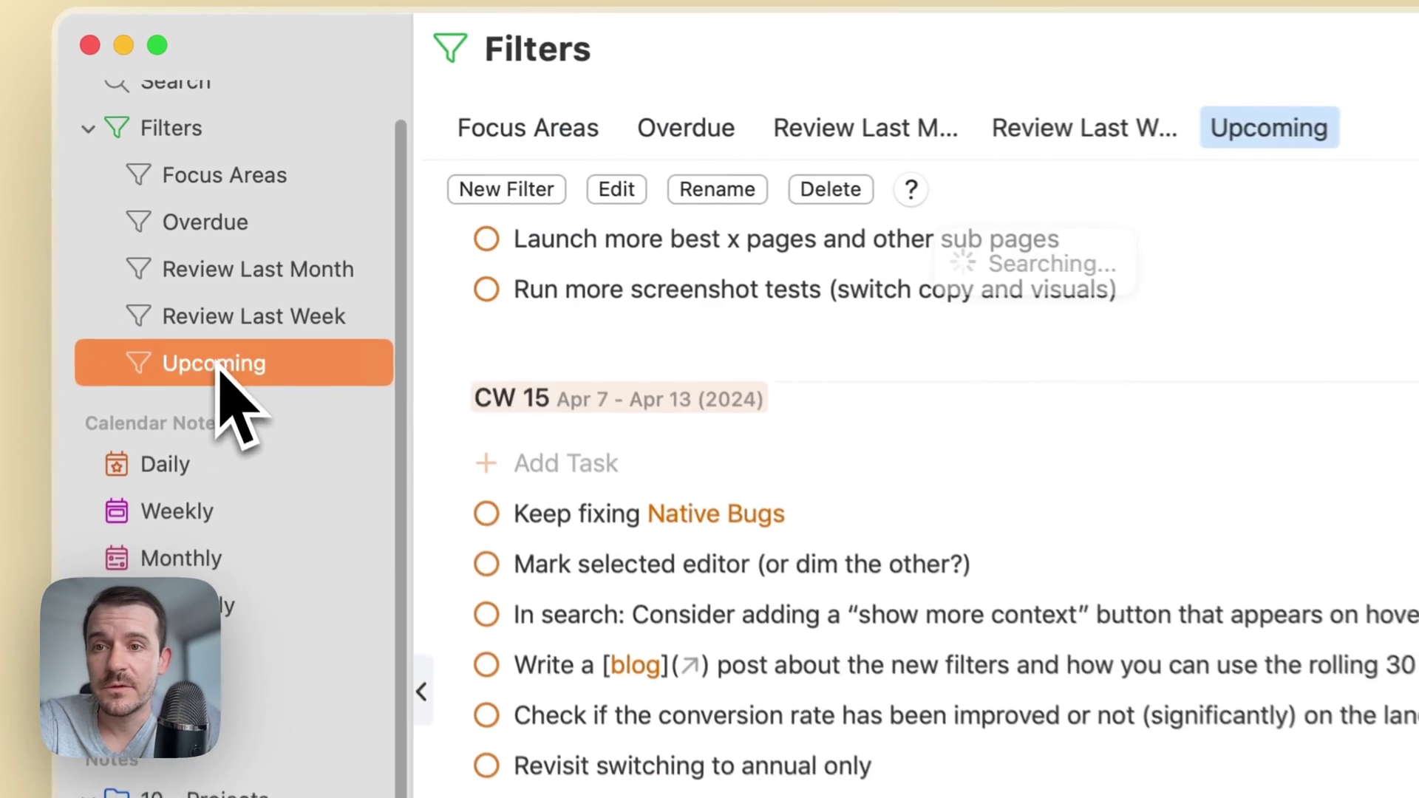
{"action": "left_click", "coordinate": [521, 171]}
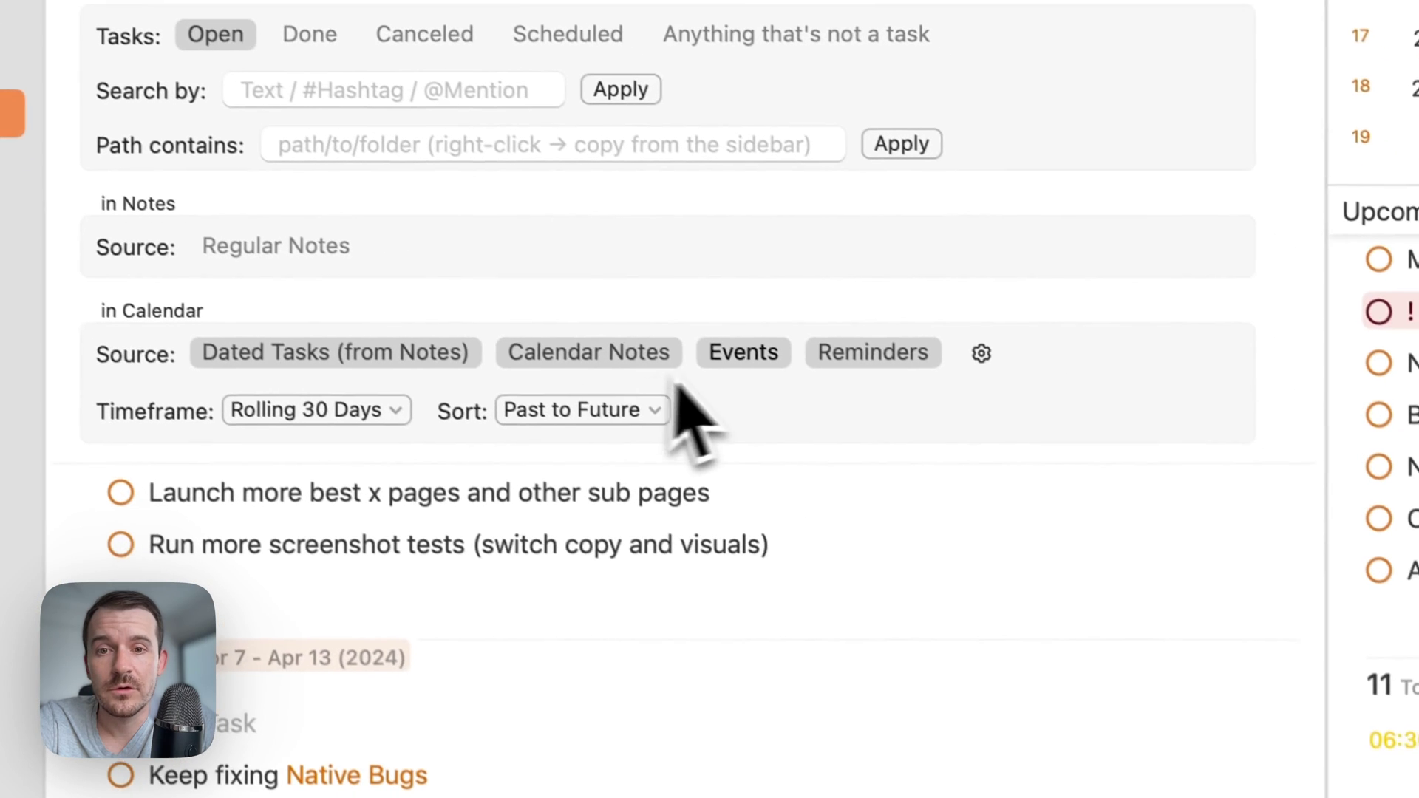
{"action": "left_click", "coordinate": [987, 462]}
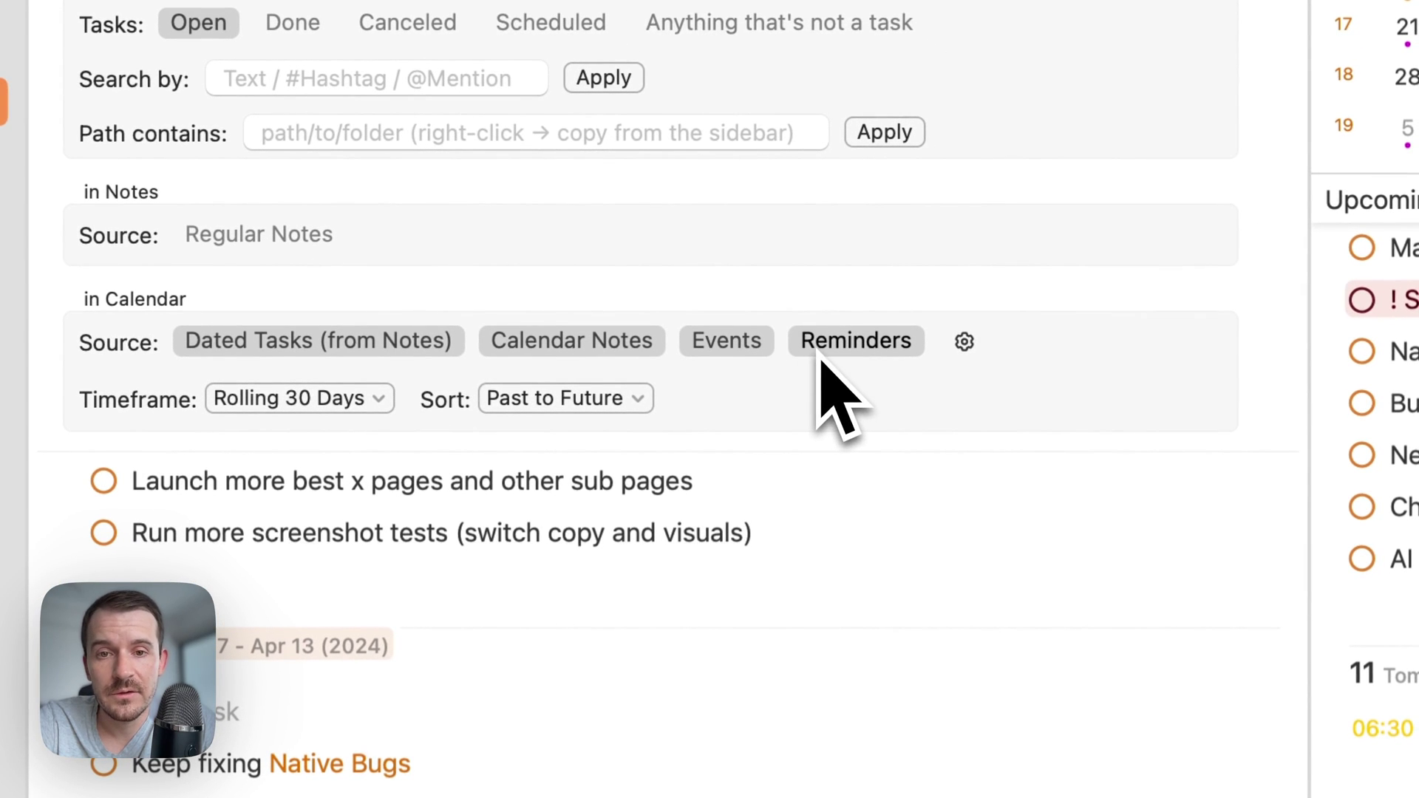
{"action": "left_click", "coordinate": [968, 347]}
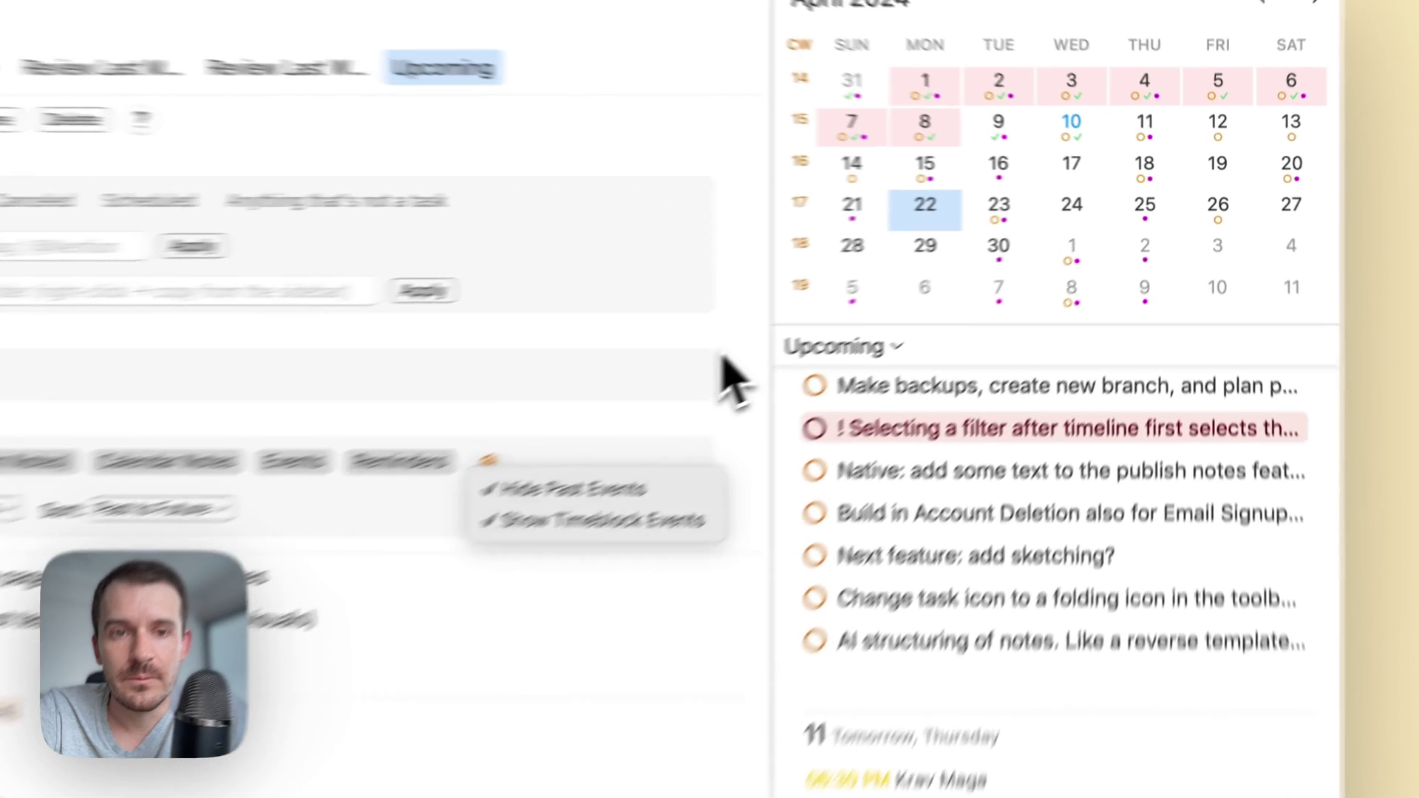
Switch the calendar sidebar to Timeline and inspect its settings, including the calendars offered for creating events from timeblocks.
{"action": "left_click", "coordinate": [959, 287]}
{"action": "left_click", "coordinate": [710, 388]}
{"action": "left_click", "coordinate": [729, 433]}
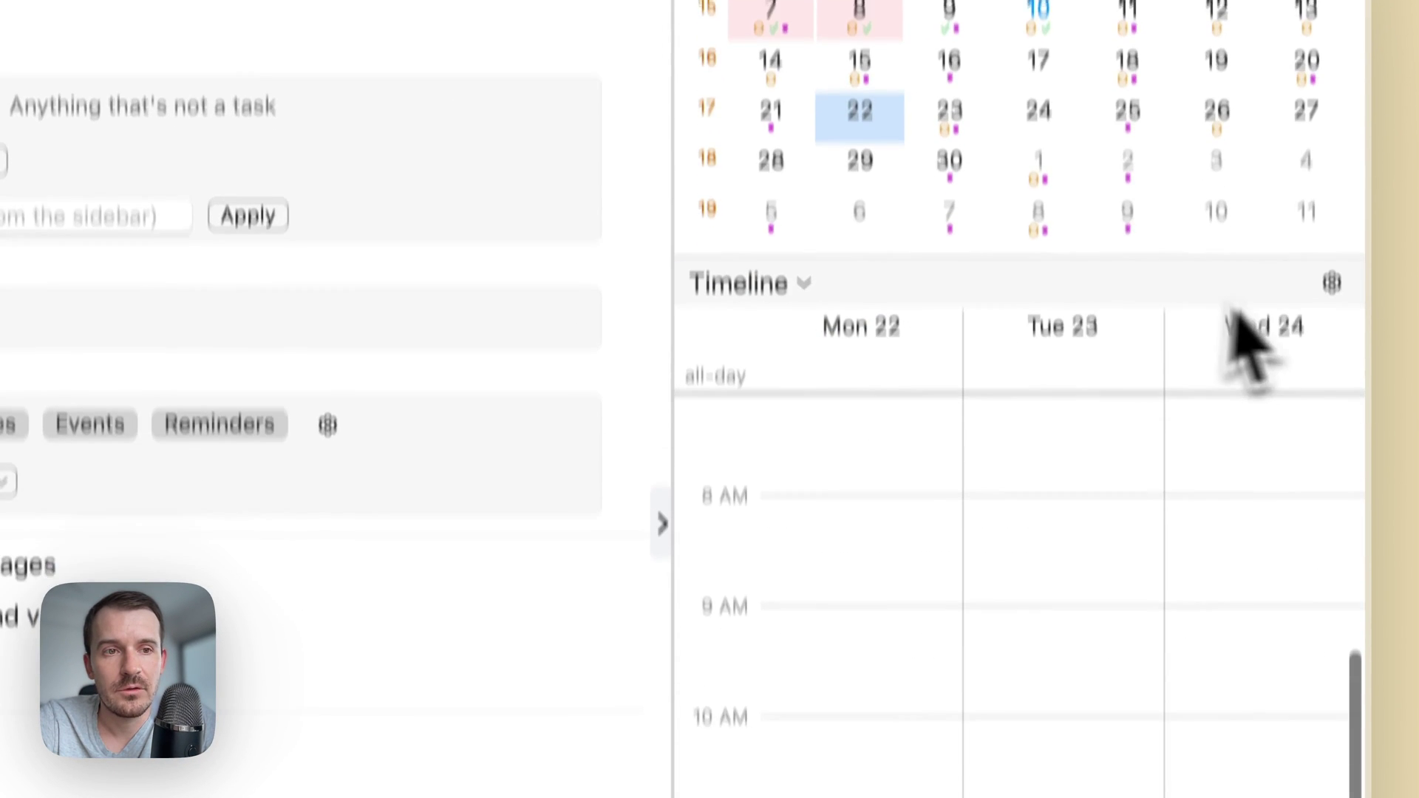
{"action": "left_click", "coordinate": [1332, 283]}
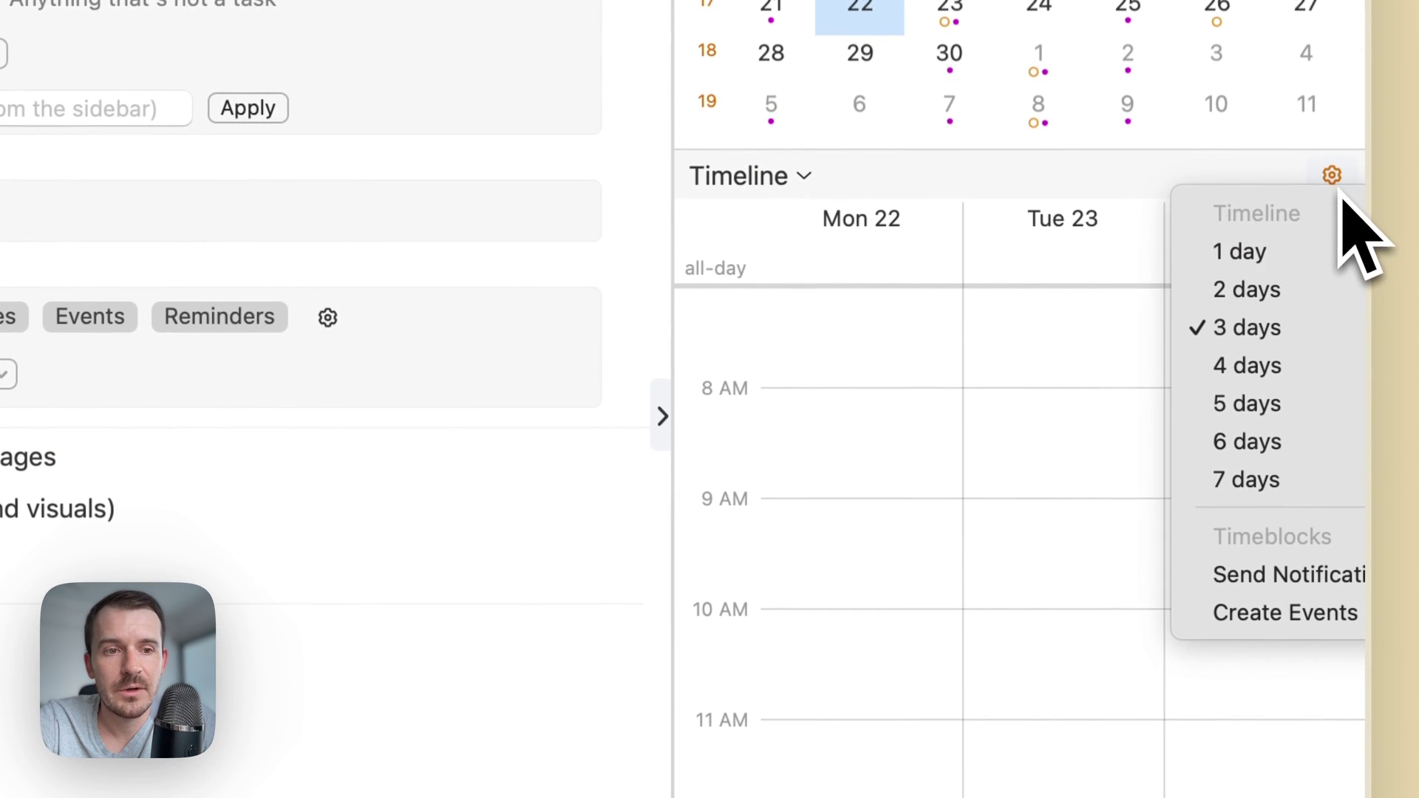
{"action": "mouse_move", "coordinate": [1342, 612]}
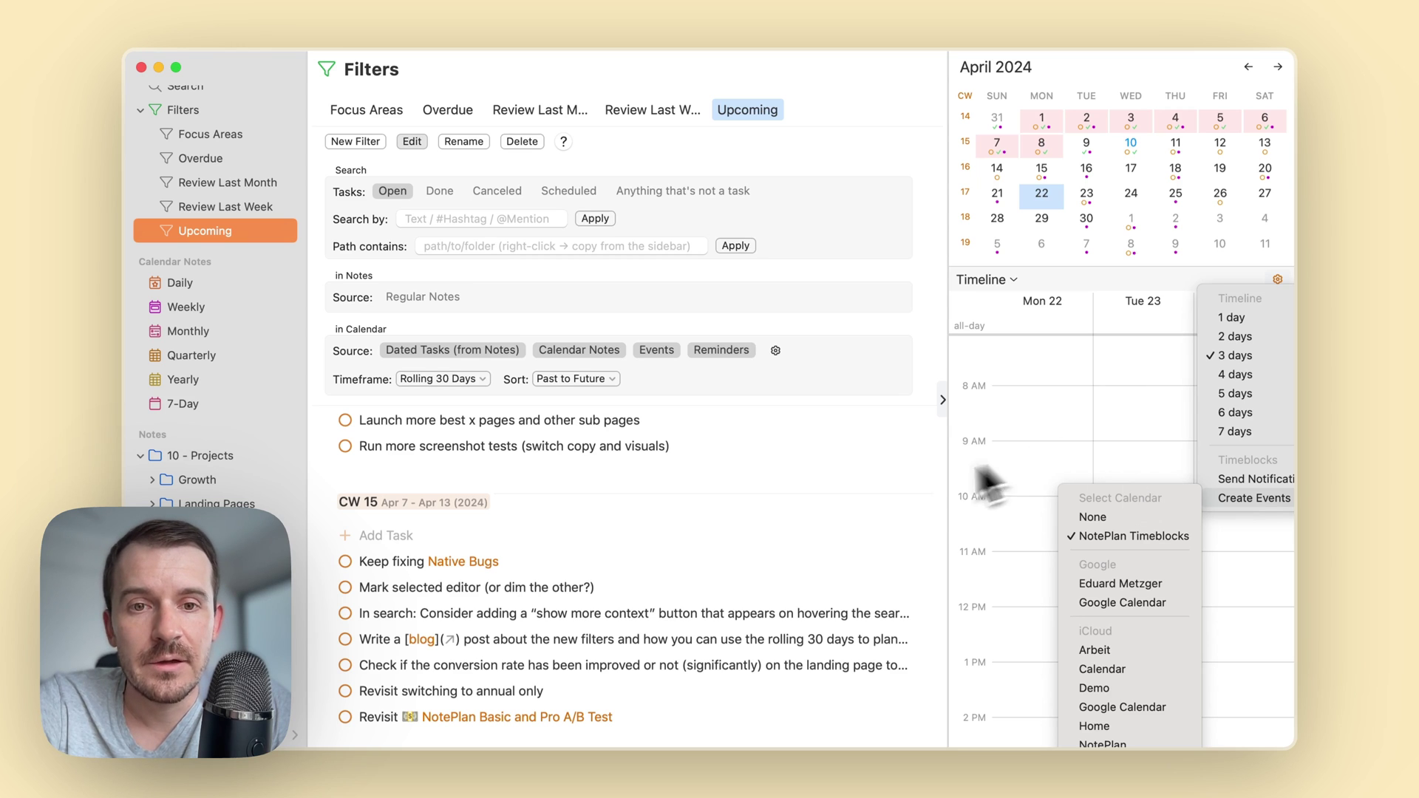
{"action": "key", "text": "Escape"}
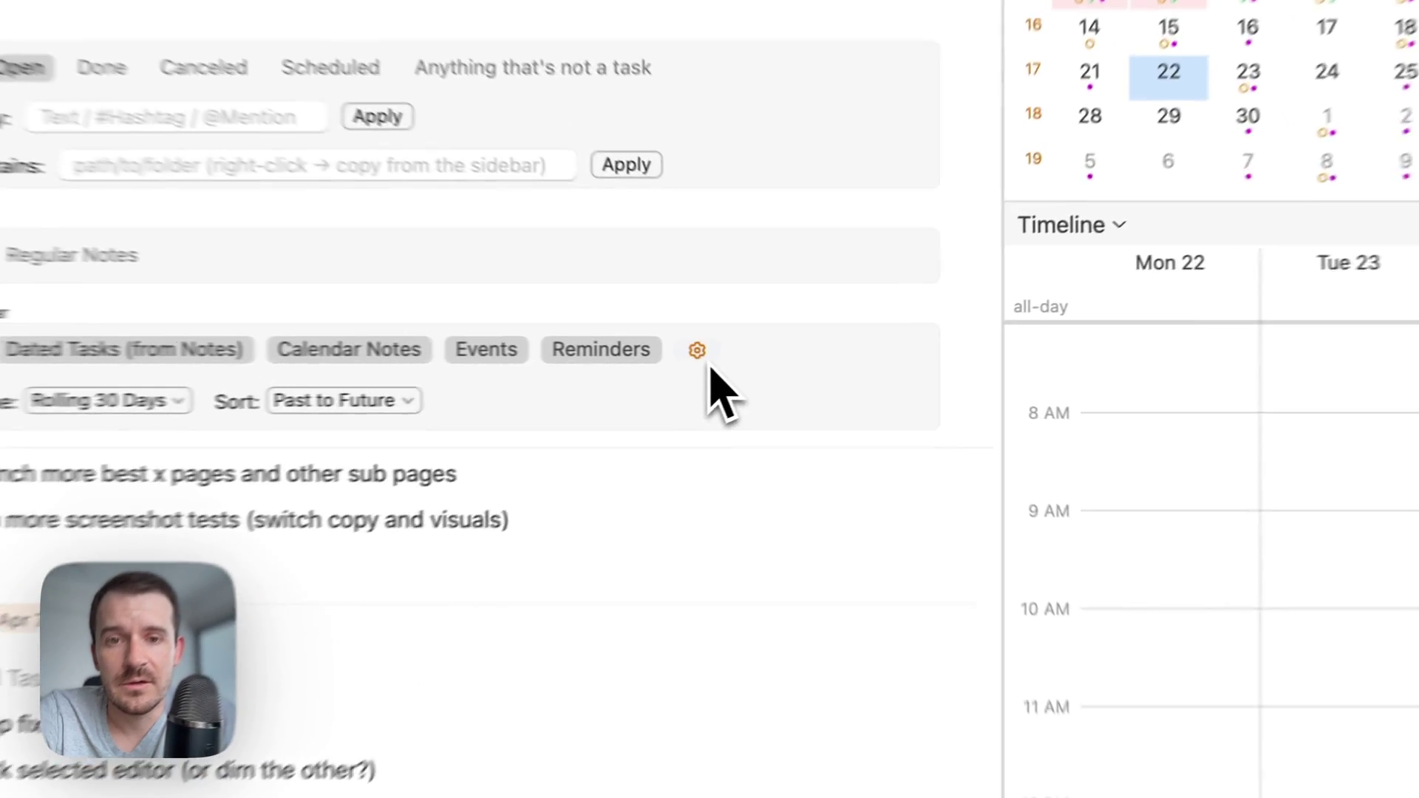
Check the filter's Hide Past Events and Show Timeblock Events options and return the calendar sidebar to the Upcoming filter.
{"action": "left_click", "coordinate": [775, 350]}
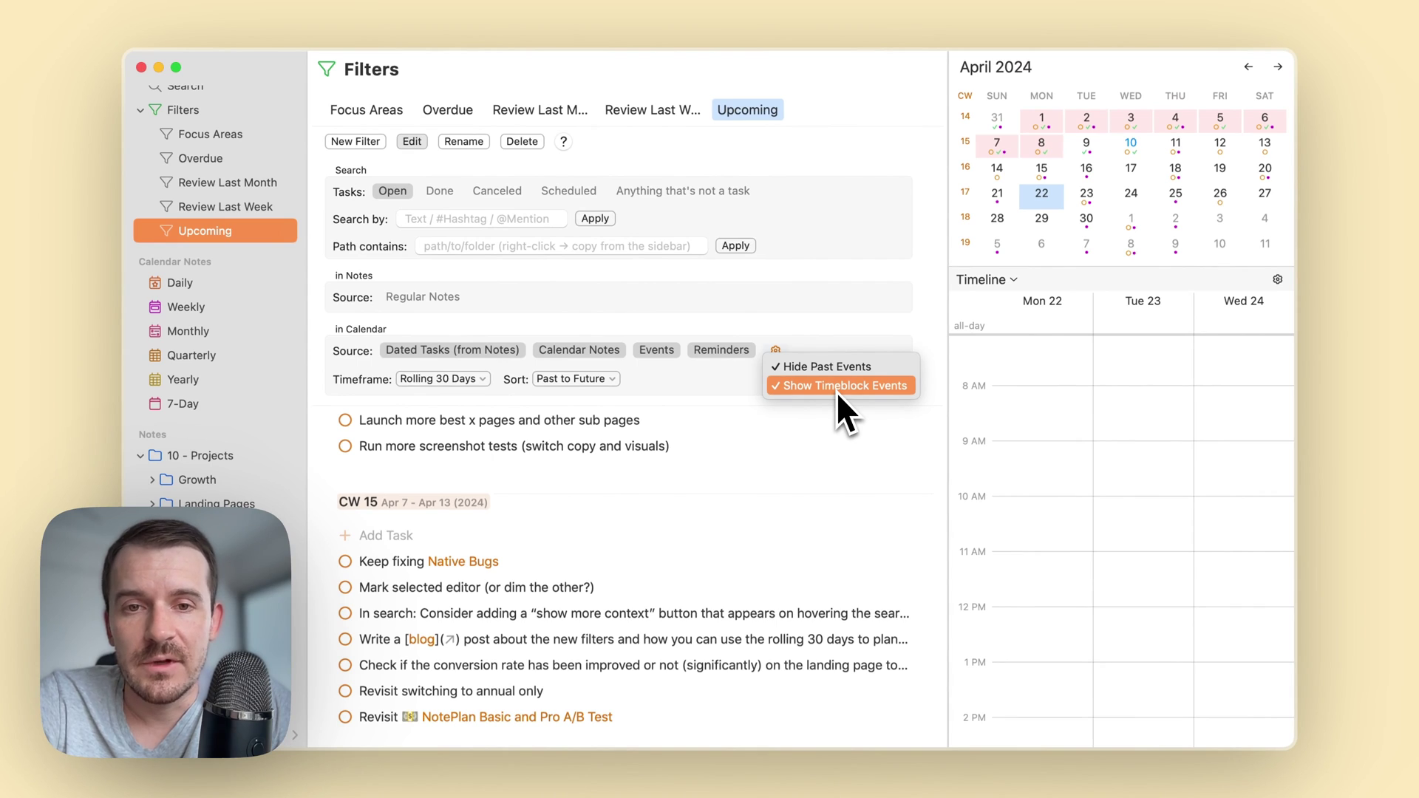
{"action": "left_click", "coordinate": [848, 346]}
{"action": "left_click", "coordinate": [961, 282]}
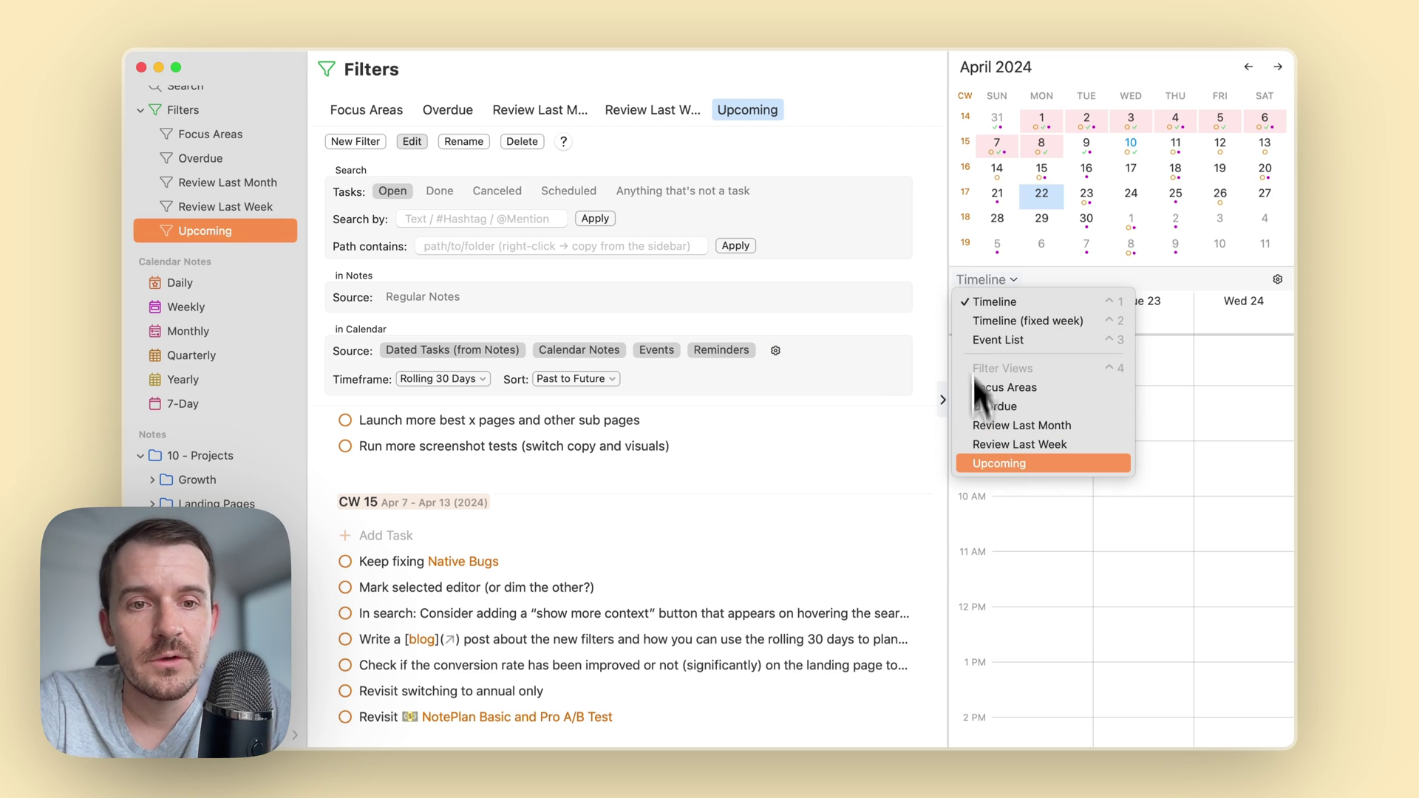
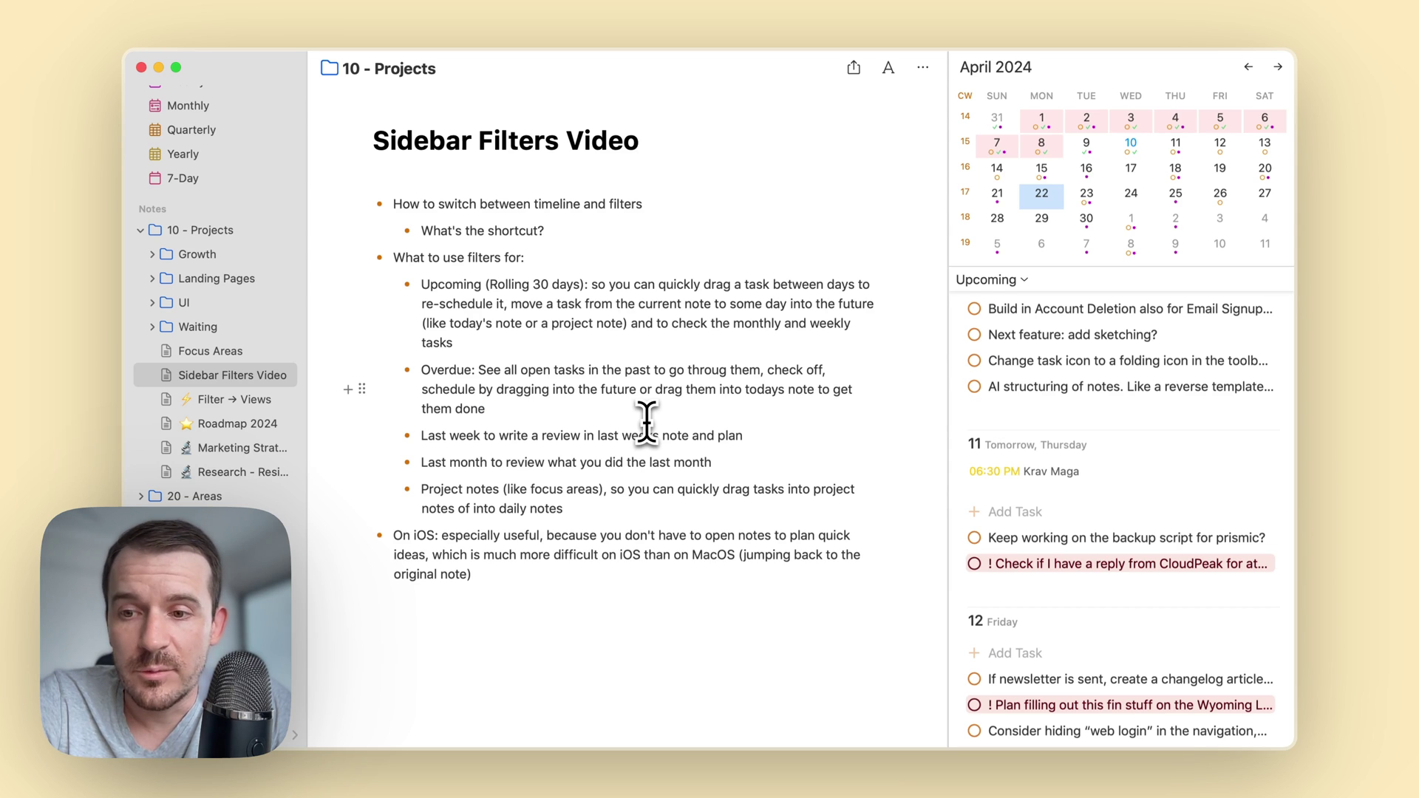
Start a new task under Thursday, April 11 in the sidebar's Upcoming list and dismiss it without entering text.
{"action": "scroll", "coordinate": [1061, 512], "scroll_direction": "down", "scroll_amount": 5}
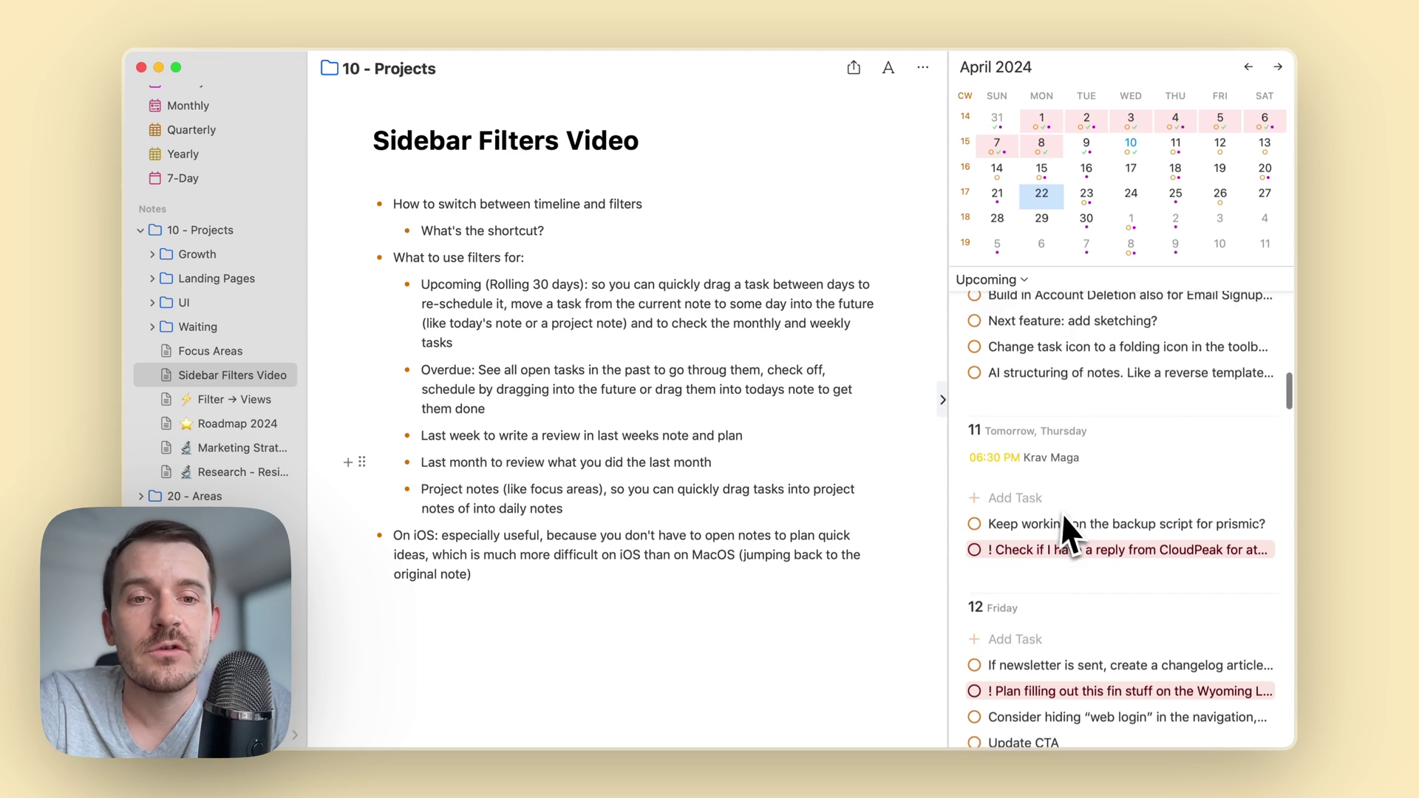
{"action": "scroll", "coordinate": [1066, 513], "scroll_direction": "up", "scroll_amount": 3}
{"action": "scroll", "coordinate": [1066, 513], "scroll_direction": "up", "scroll_amount": 3}
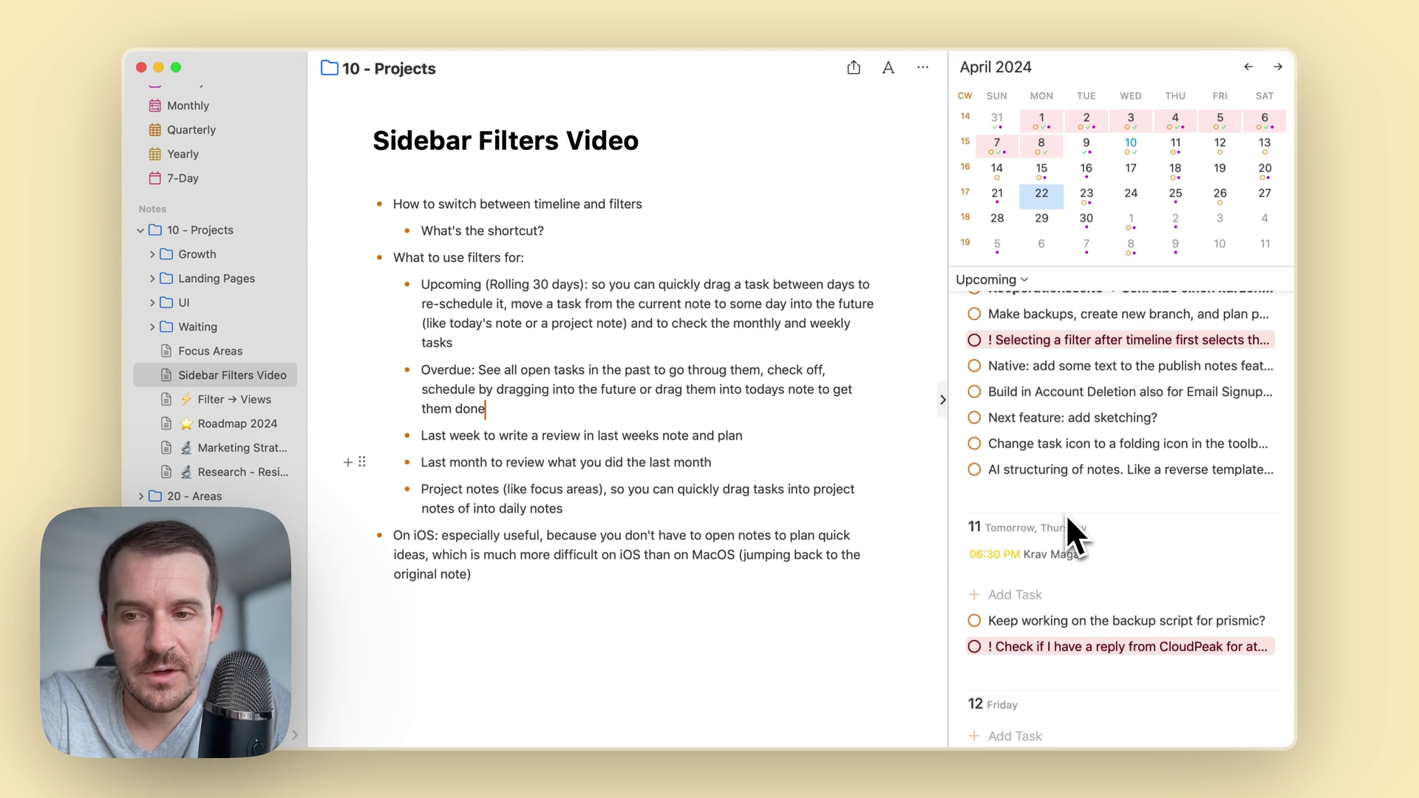
{"action": "scroll", "coordinate": [1067, 513], "scroll_direction": "down", "scroll_amount": 3}
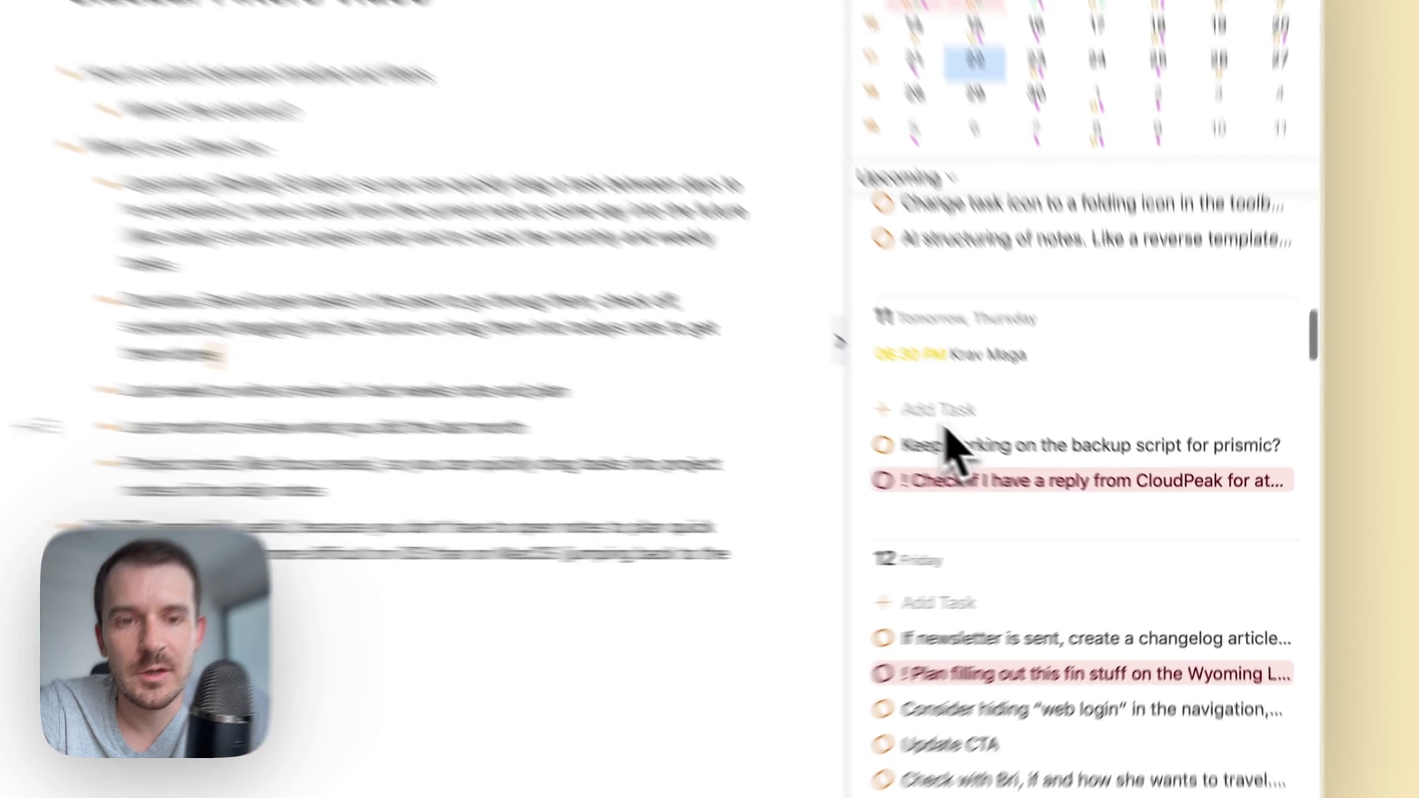
{"action": "left_click", "coordinate": [1019, 446]}
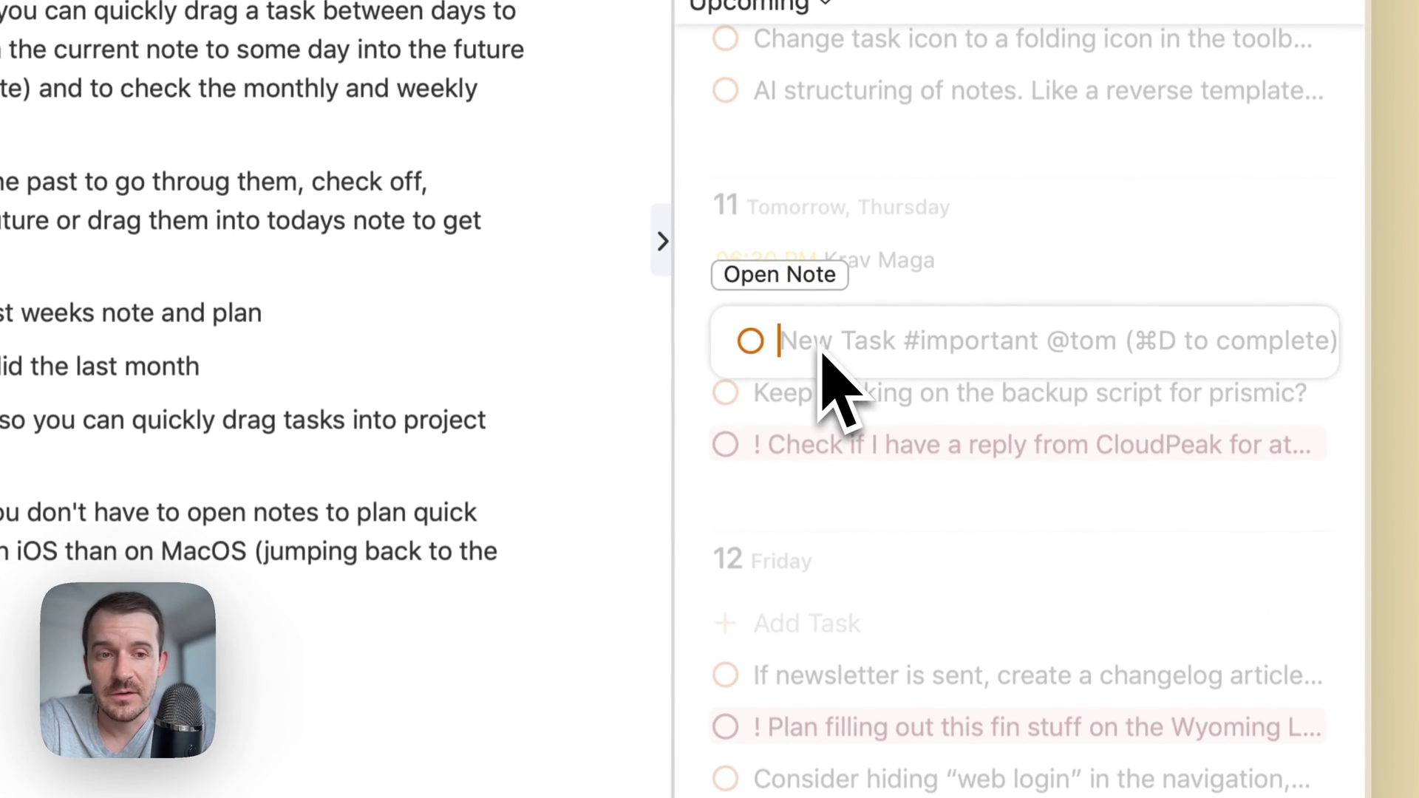
{"action": "key", "text": "Escape"}
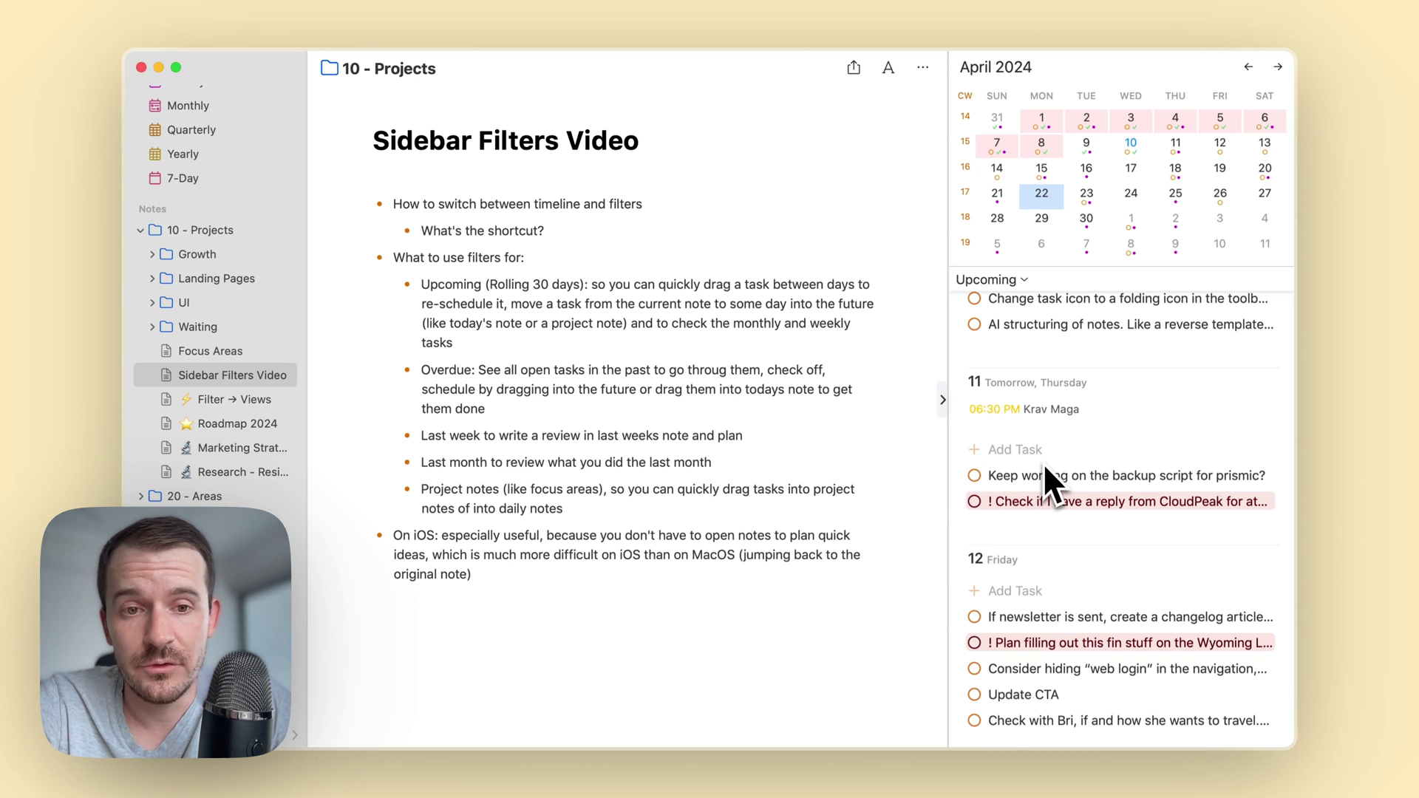
Move the "AI structuring of notes" task from today to Thursday, April 11 in the Upcoming list and back to today.
{"action": "scroll", "coordinate": [1040, 463], "scroll_direction": "down", "scroll_amount": 1}
{"action": "scroll", "coordinate": [1039, 485], "scroll_direction": "up", "scroll_amount": 2}
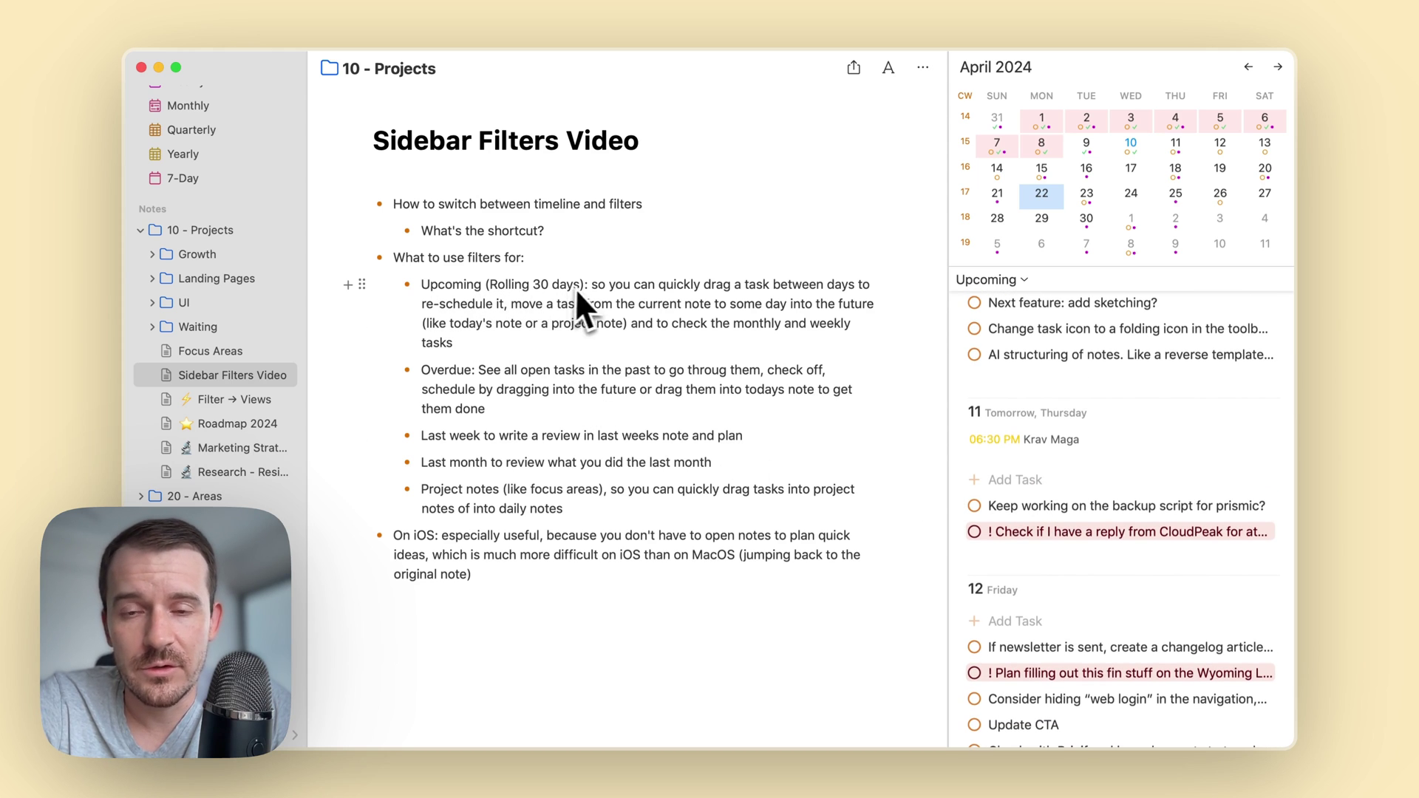
{"action": "scroll", "coordinate": [1083, 505], "scroll_direction": "down", "scroll_amount": 1}
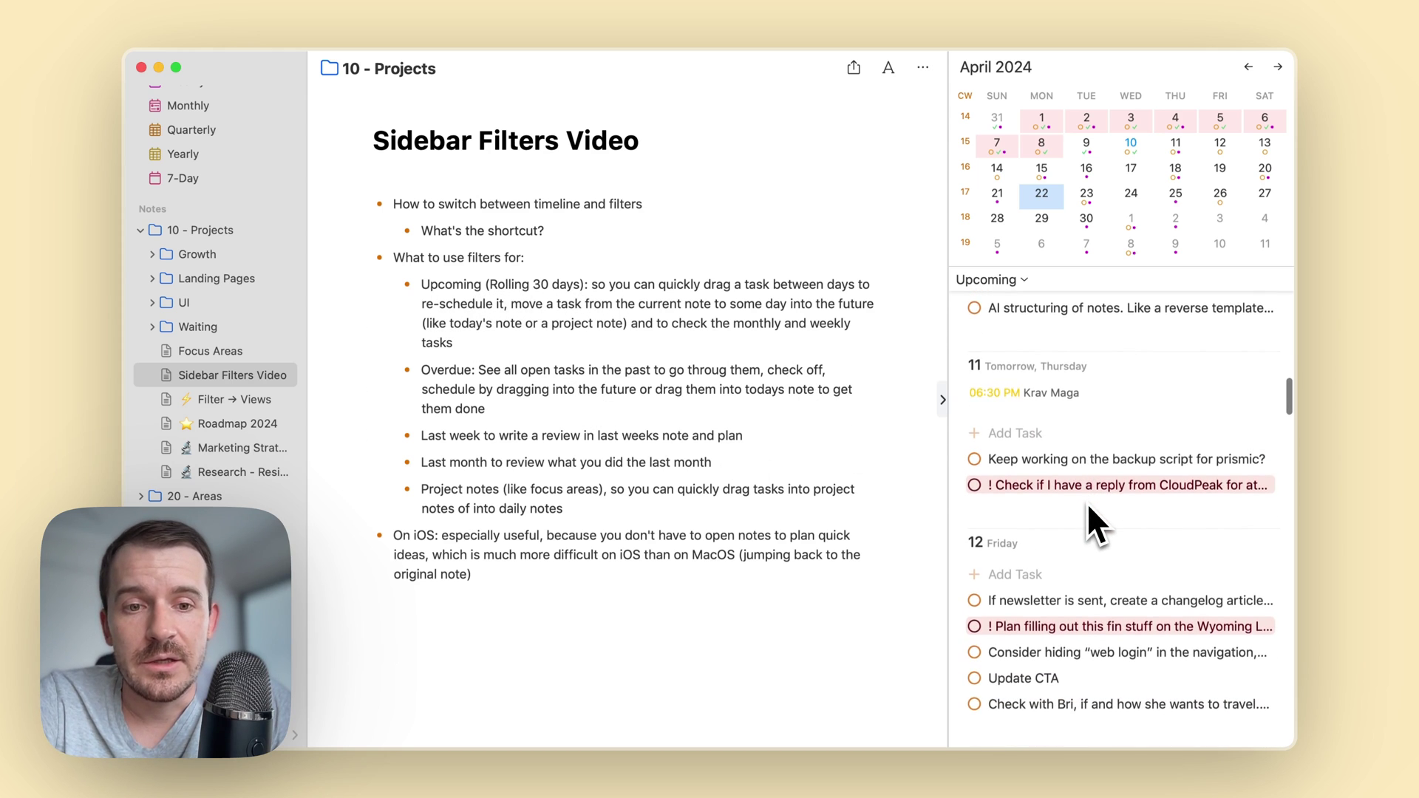
{"action": "scroll", "coordinate": [1088, 507], "scroll_direction": "up", "scroll_amount": 2}
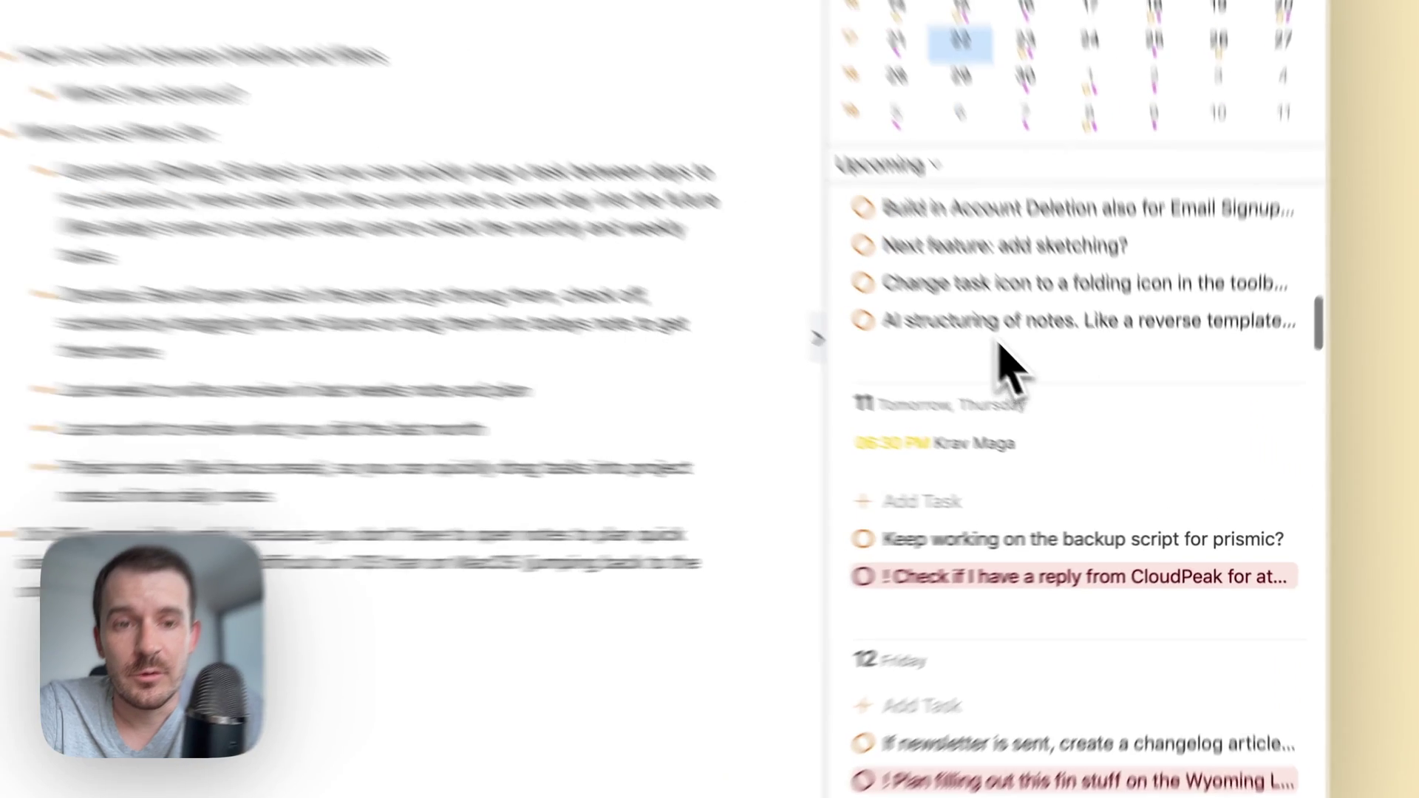
{"action": "left_click_drag", "start_coordinate": [1035, 387], "coordinate": [1069, 445]}
{"action": "left_click_drag", "start_coordinate": [910, 330], "coordinate": [924, 397]}
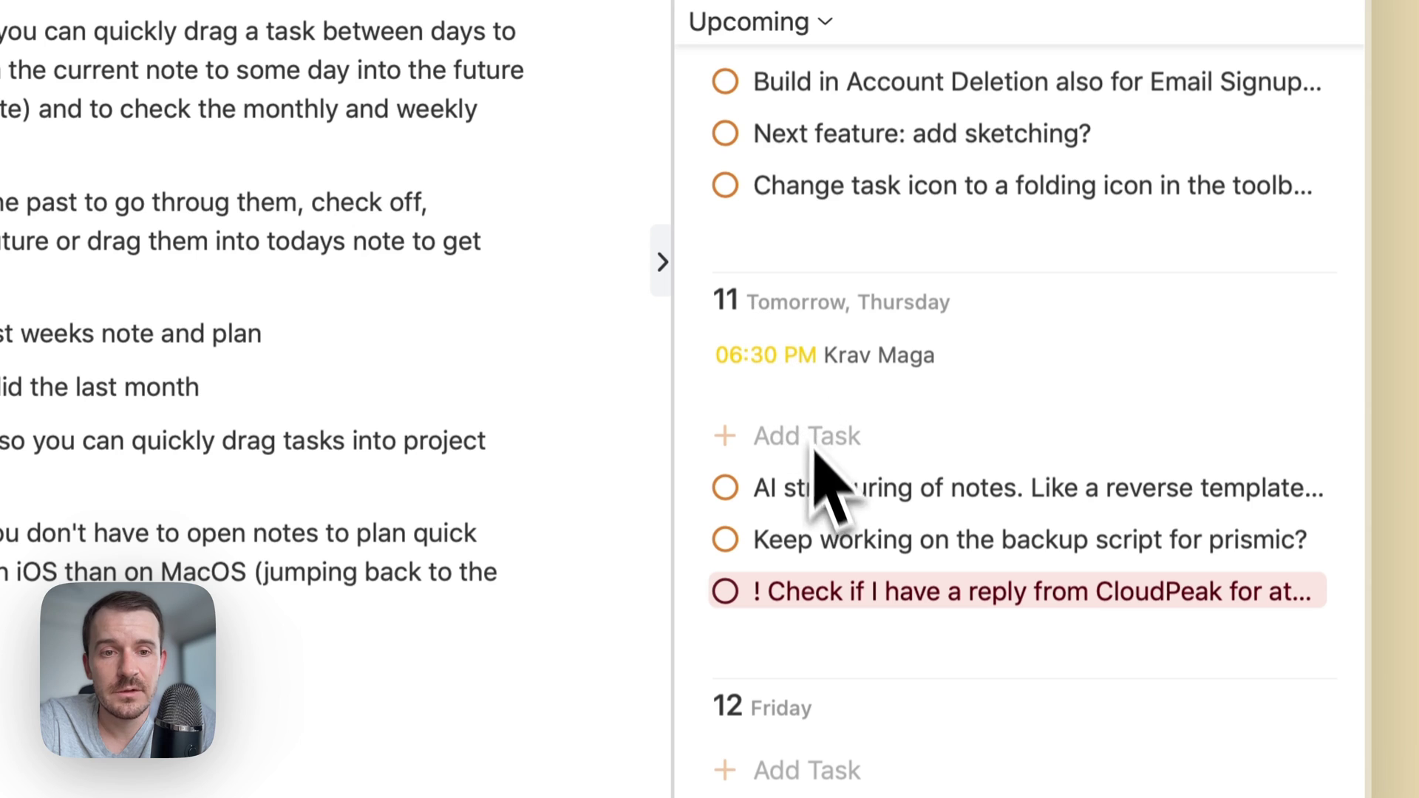
{"action": "left_click_drag", "start_coordinate": [836, 492], "coordinate": [897, 488]}
Switch the calendar sidebar from Upcoming to the Overdue filter and look through the open April tasks.
{"action": "scroll", "coordinate": [983, 586], "scroll_direction": "down", "scroll_amount": 3}
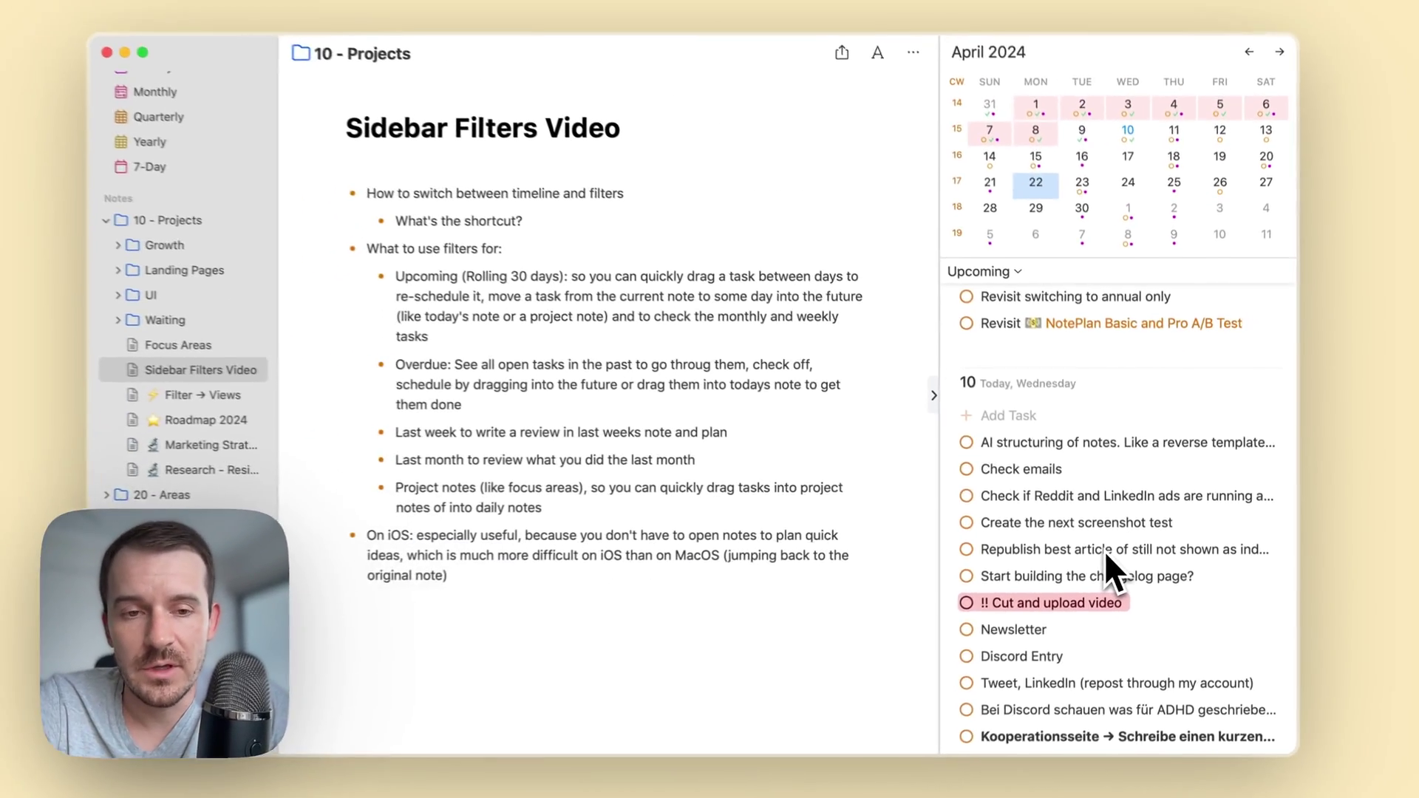
{"action": "scroll", "coordinate": [1109, 553], "scroll_direction": "down", "scroll_amount": 6}
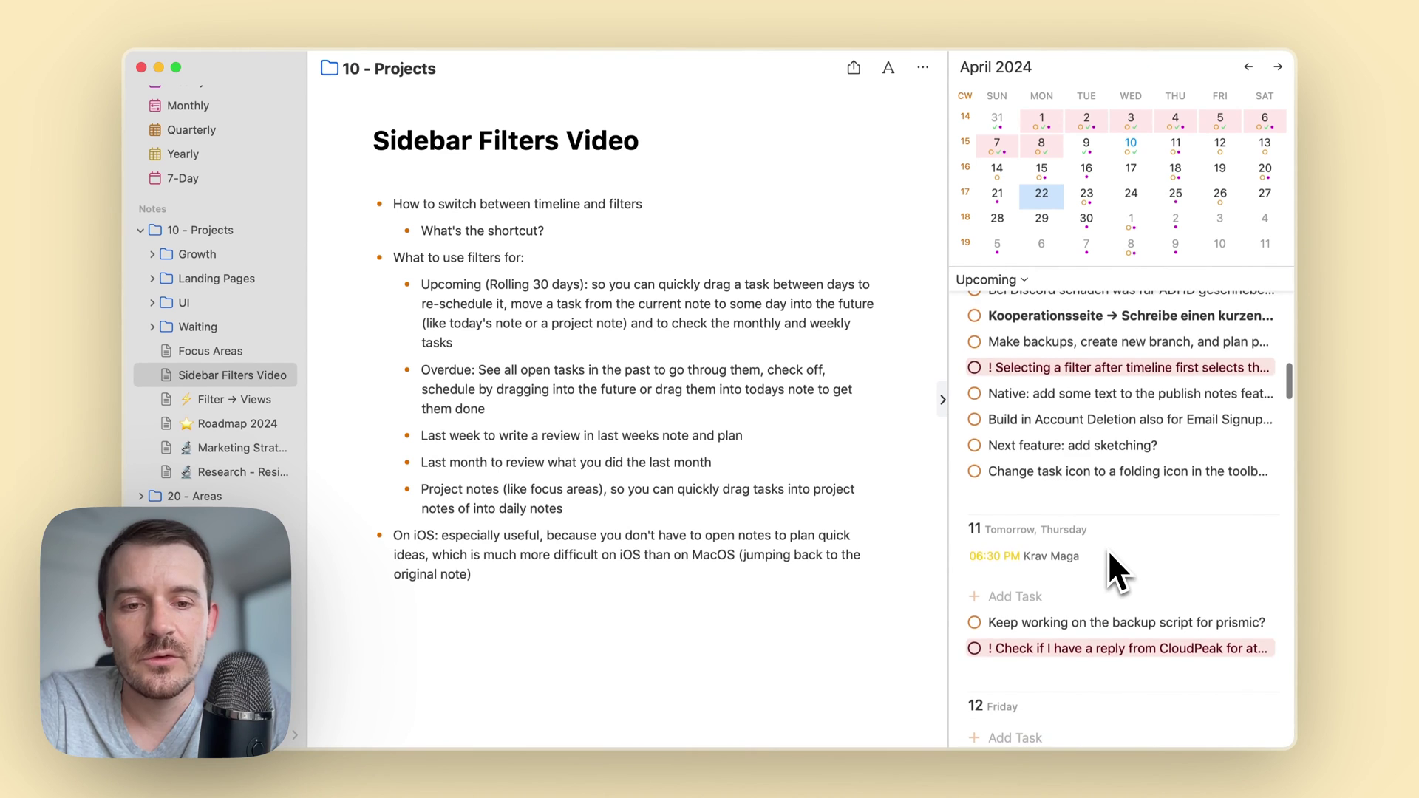
{"action": "scroll", "coordinate": [1109, 553], "scroll_direction": "down", "scroll_amount": 10}
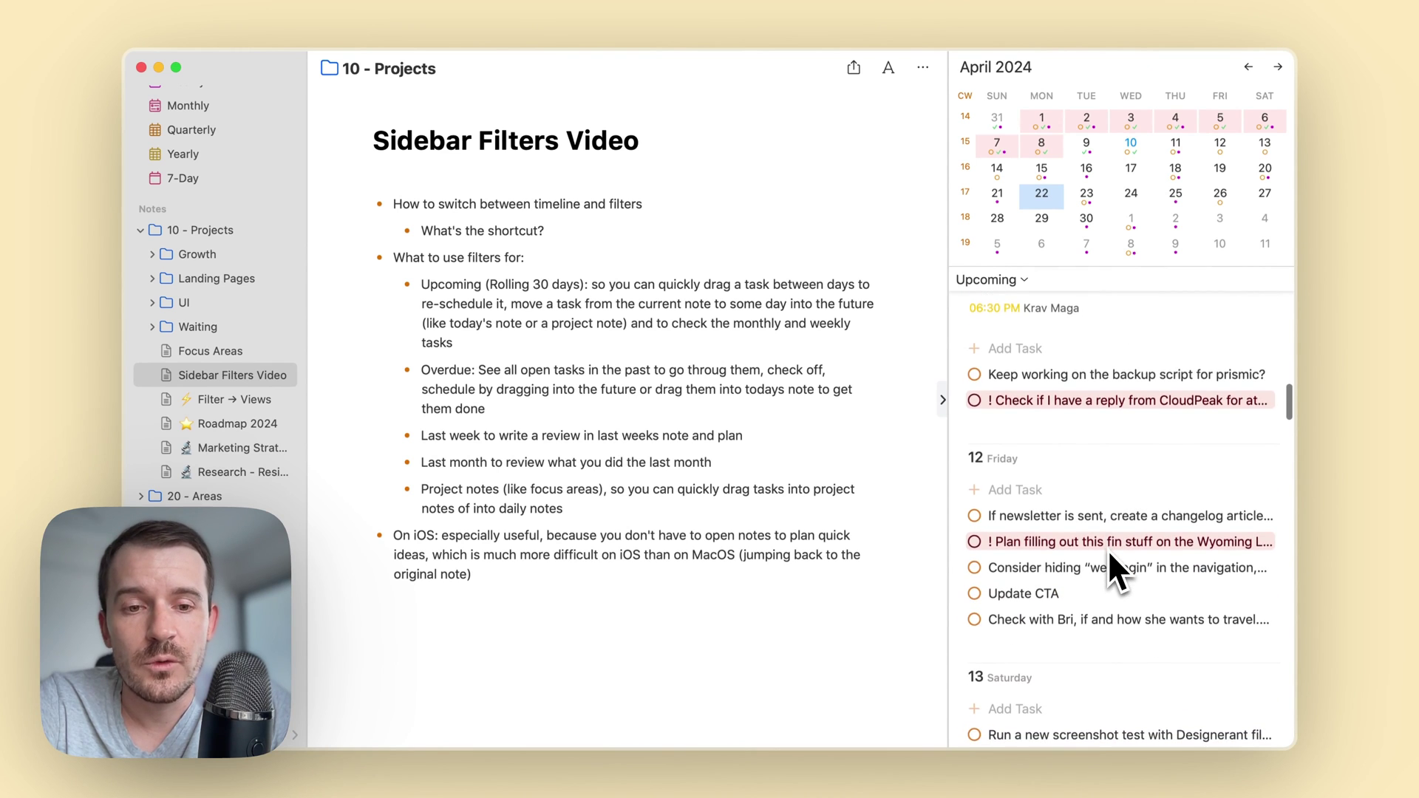
{"action": "scroll", "coordinate": [1107, 550], "scroll_direction": "down", "scroll_amount": 3}
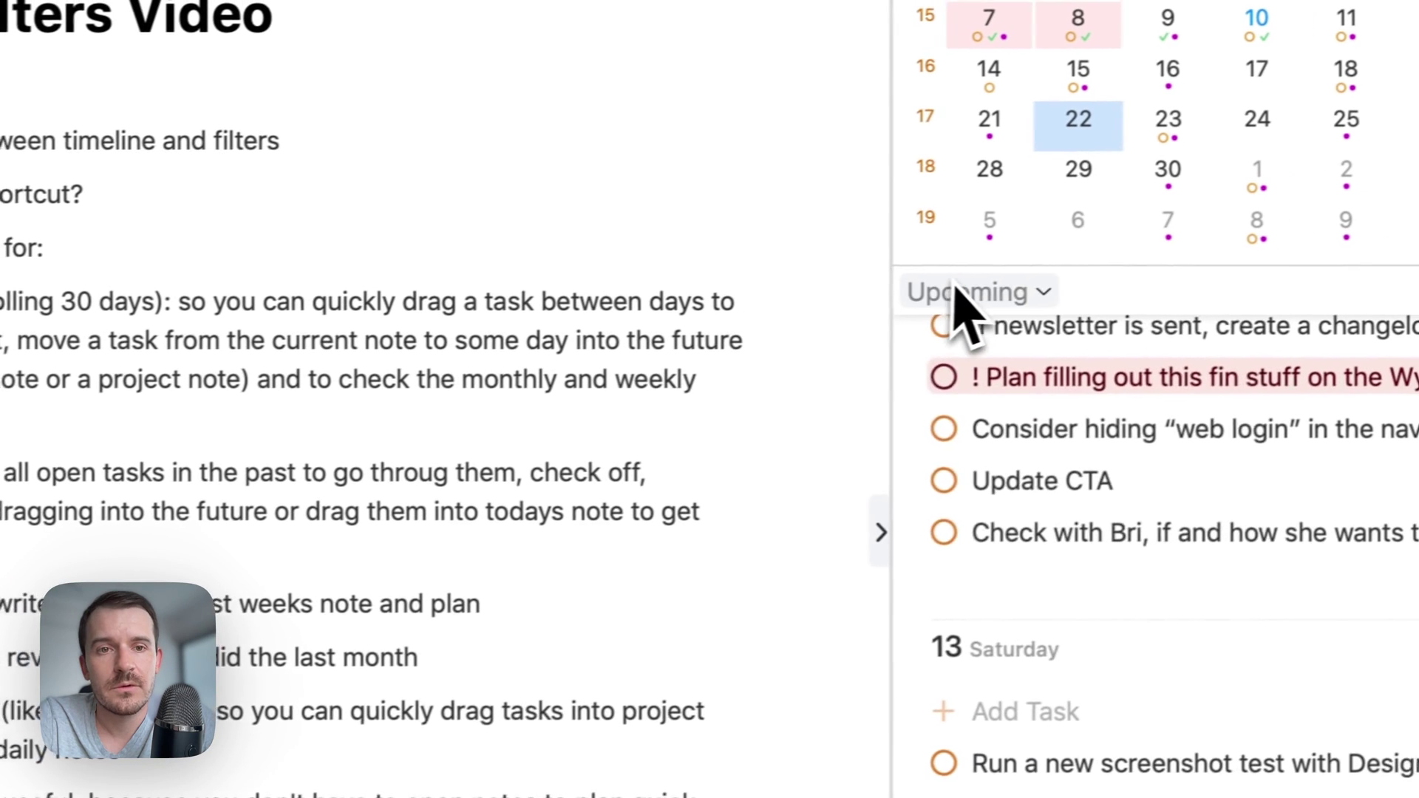
{"action": "left_click", "coordinate": [956, 300]}
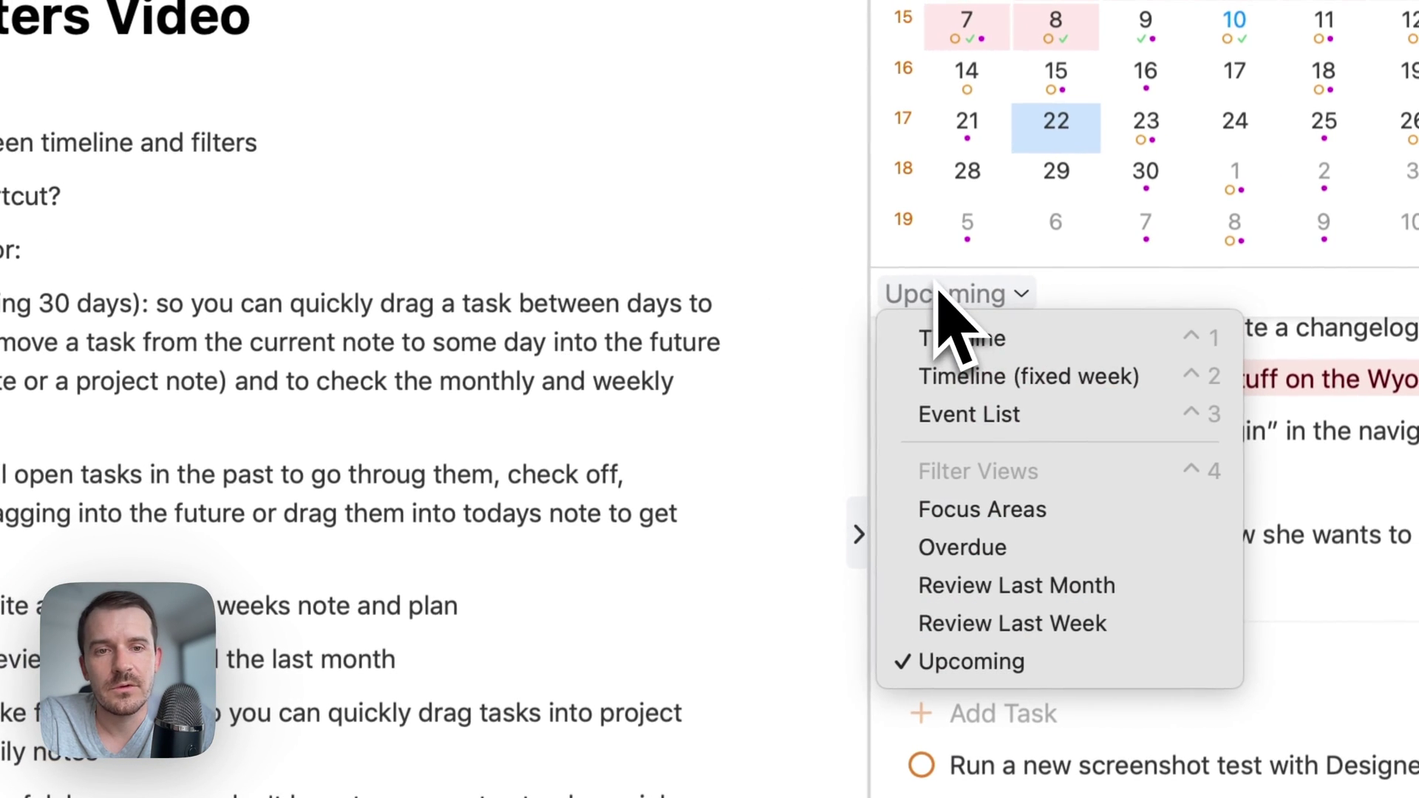
{"action": "left_click", "coordinate": [1046, 548]}
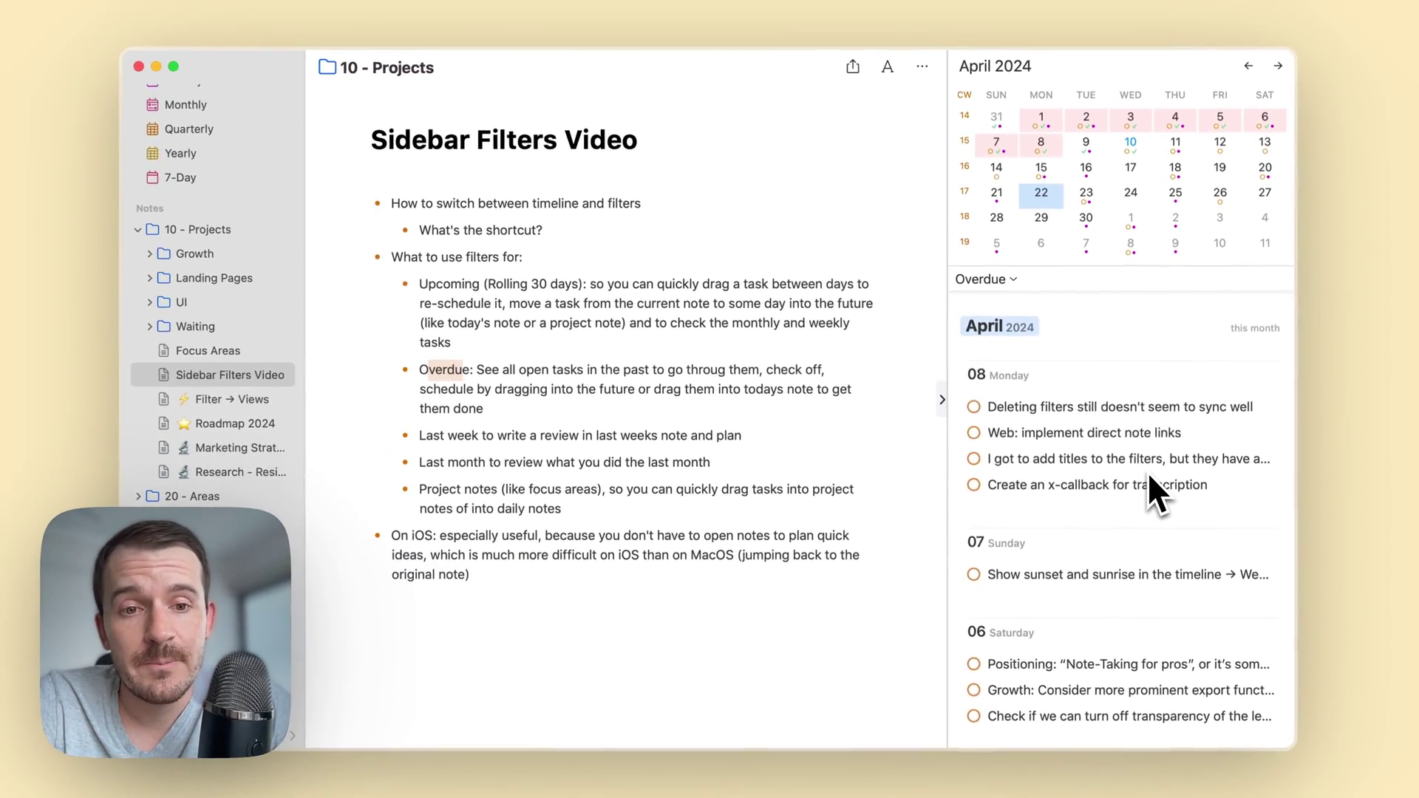
{"action": "scroll", "coordinate": [1131, 481], "scroll_direction": "down", "scroll_amount": 5}
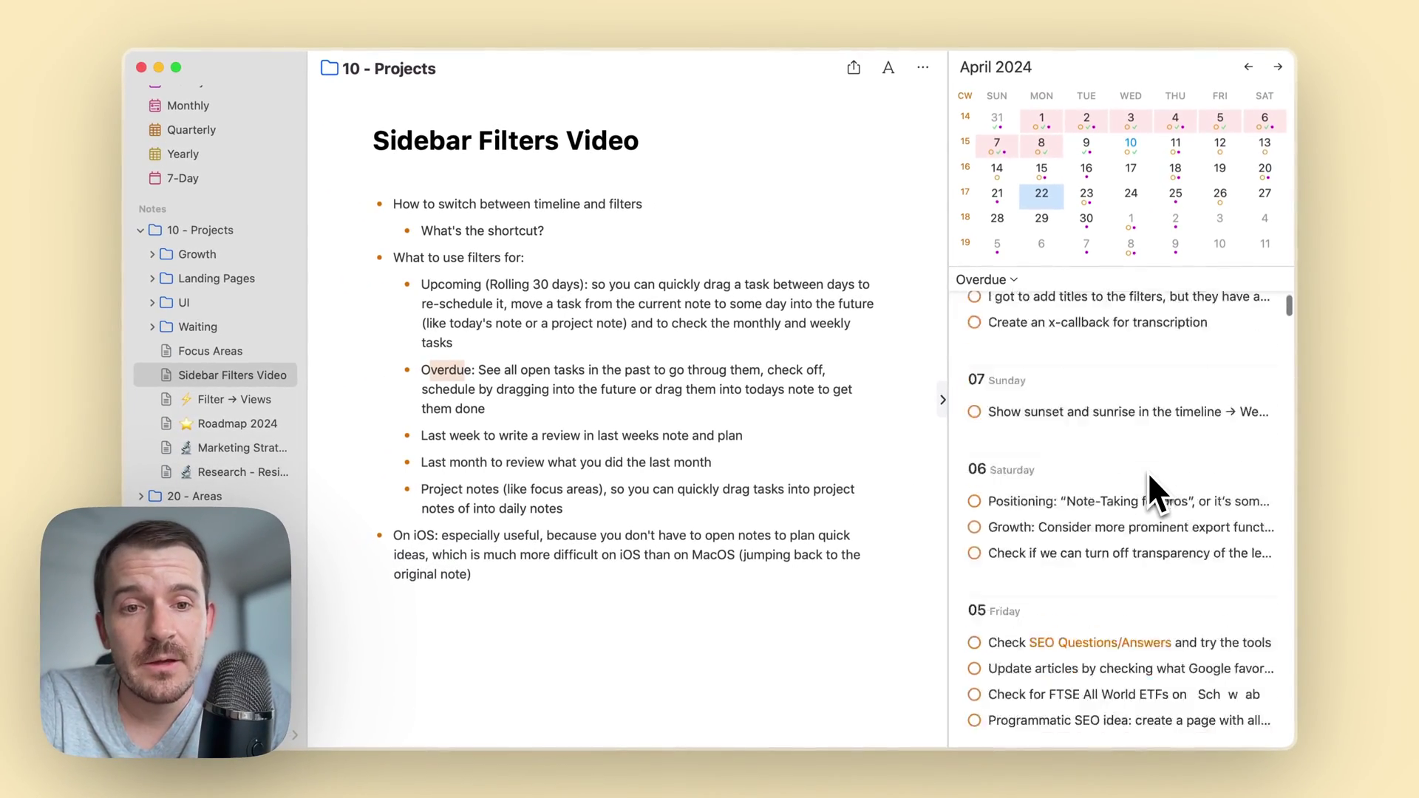
{"action": "scroll", "coordinate": [1149, 477], "scroll_direction": "up", "scroll_amount": 5}
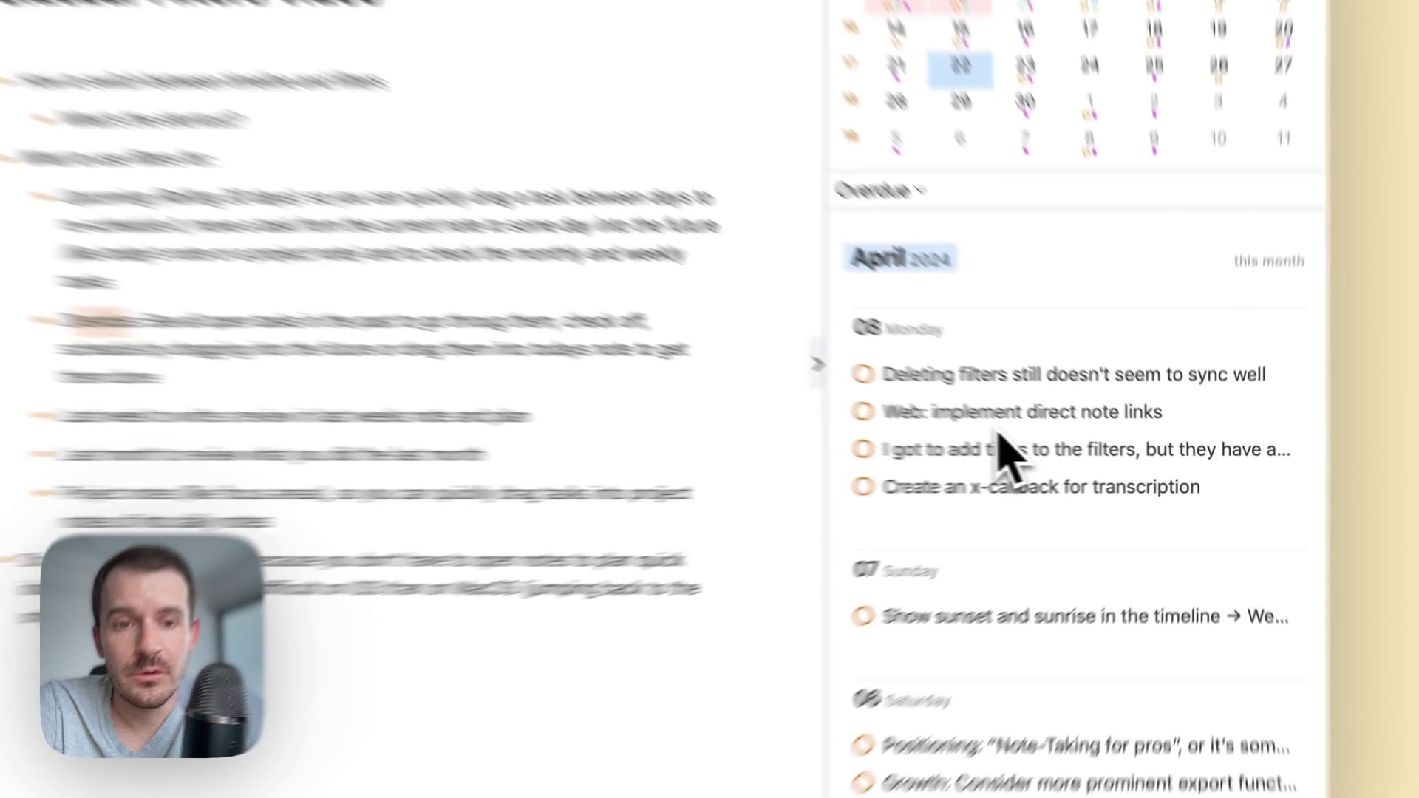
Mark the overdue "Web: implement direct note links" task as cancelled and open again, and view its scheduling options without rescheduling it.
{"action": "mouse_move", "coordinate": [1054, 437]}
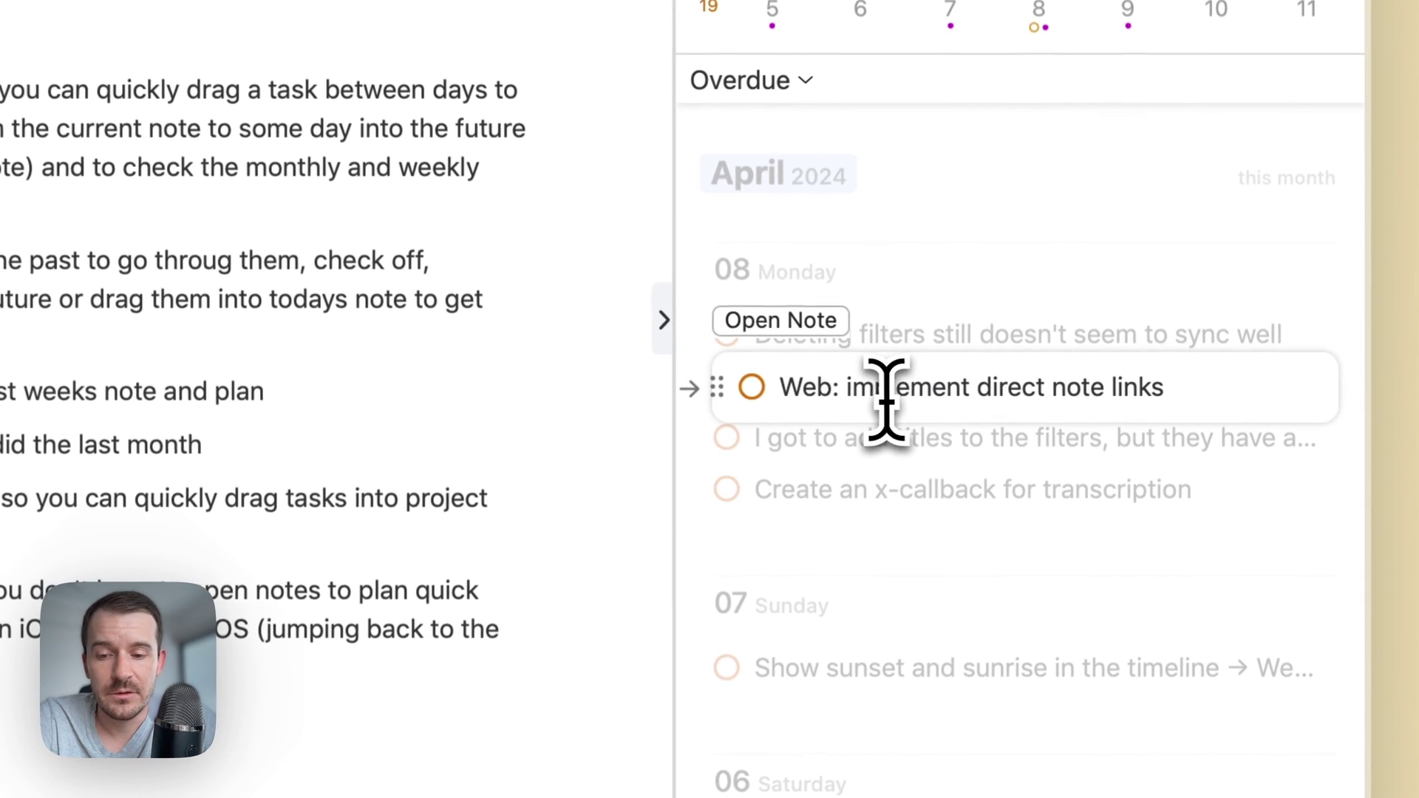
{"action": "key", "text": "super+r"}
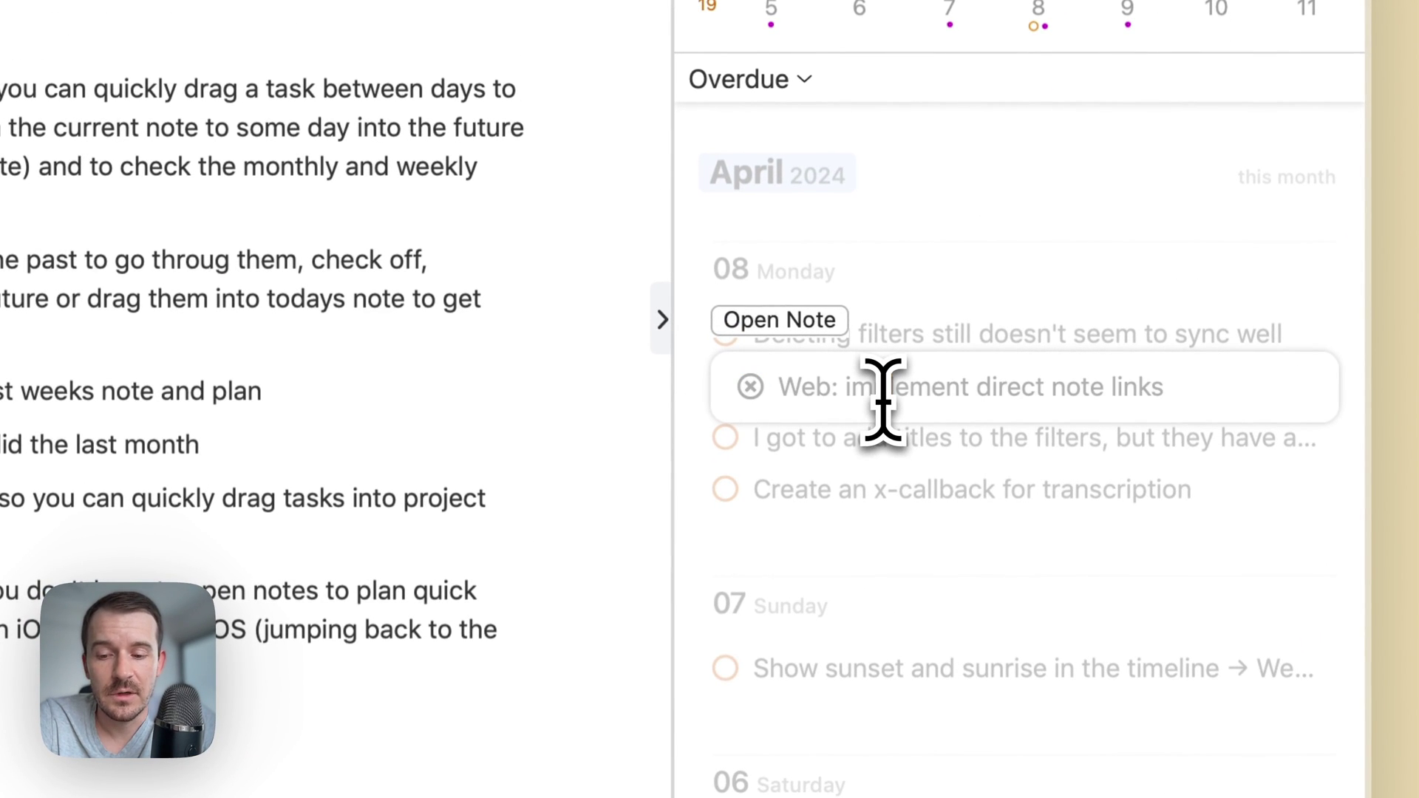
{"action": "key", "text": "super+r"}
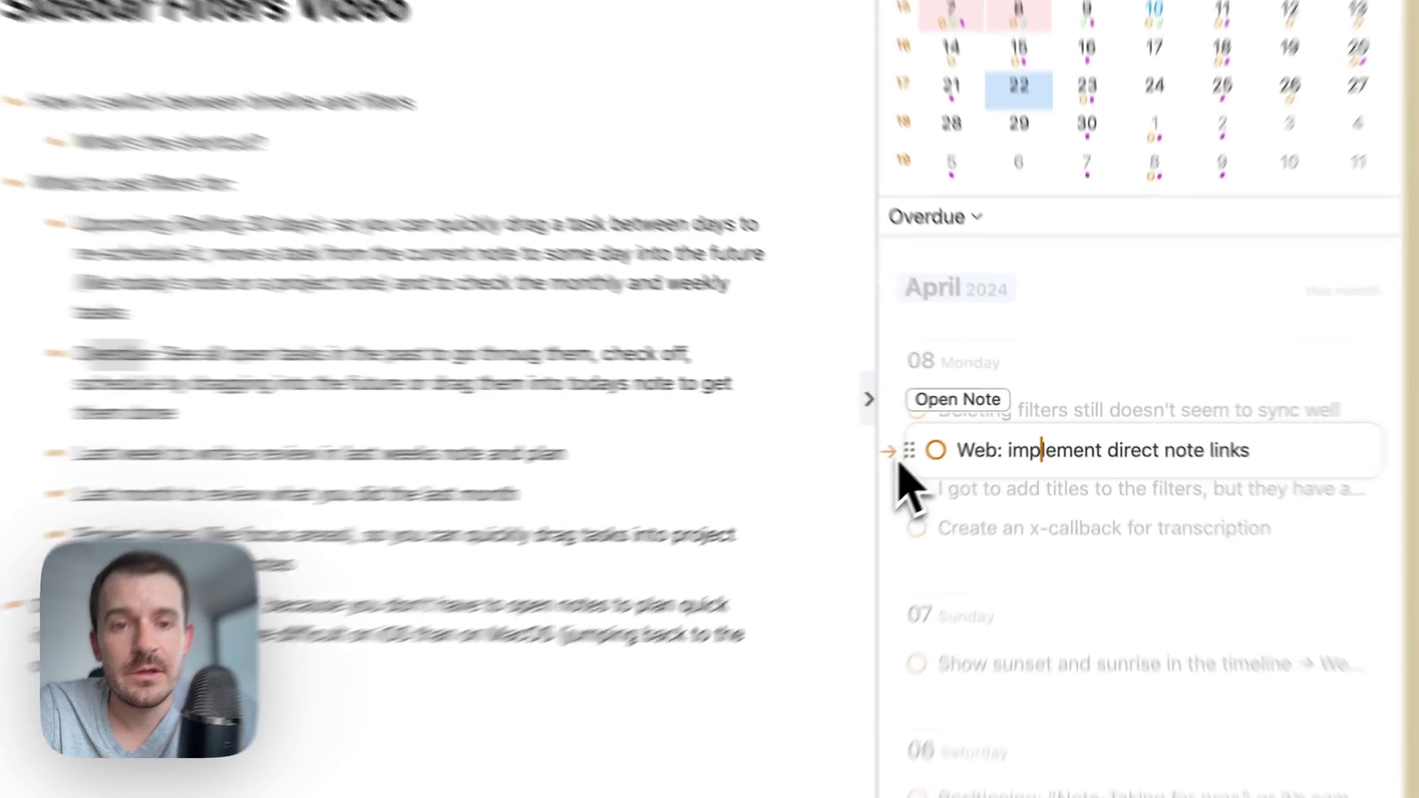
{"action": "left_click", "coordinate": [958, 437]}
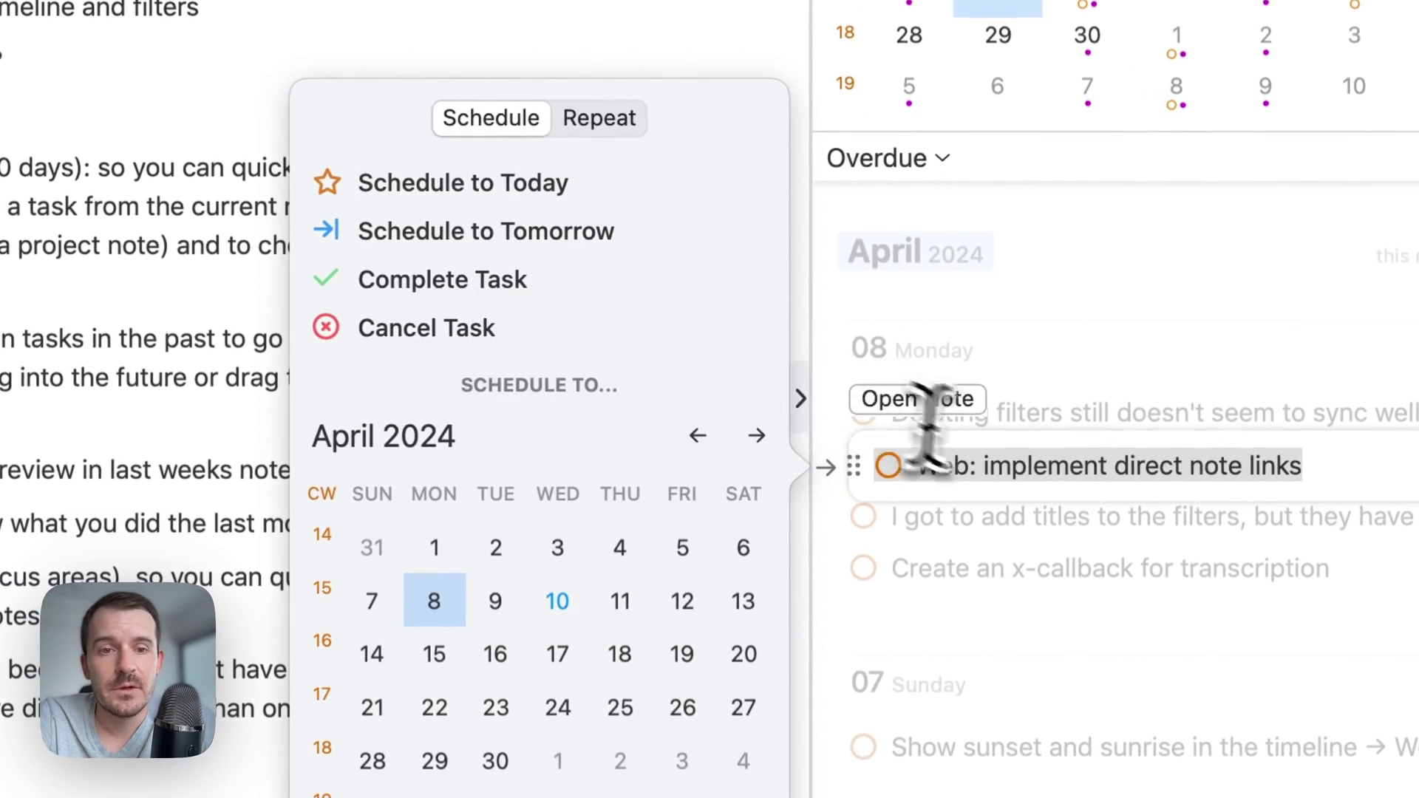
{"action": "left_click", "coordinate": [987, 466]}
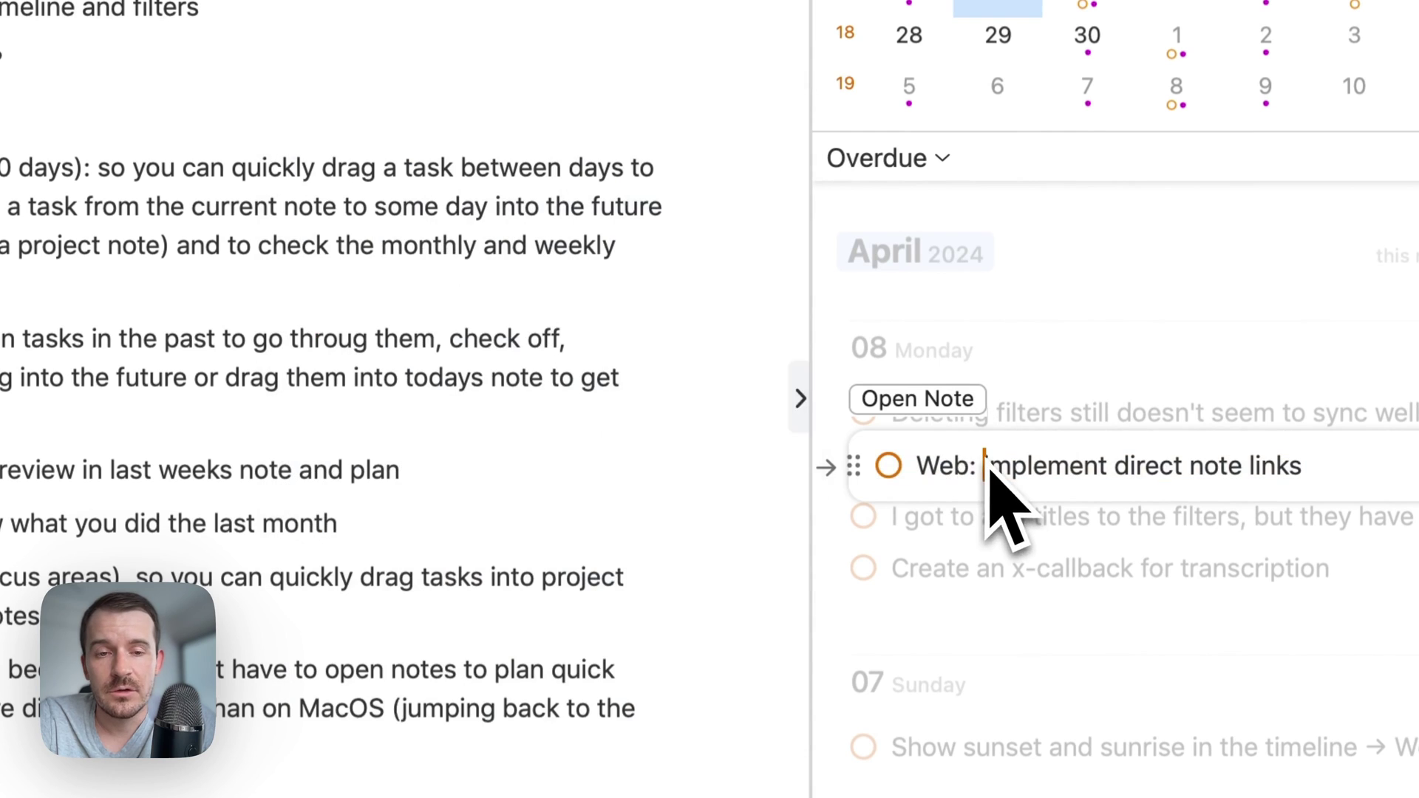
Leave the overdue task unchanged, switch the calendar sidebar to the Upcoming filter and bring Friday, April 12 into view.
{"action": "left_click", "coordinate": [1057, 591]}
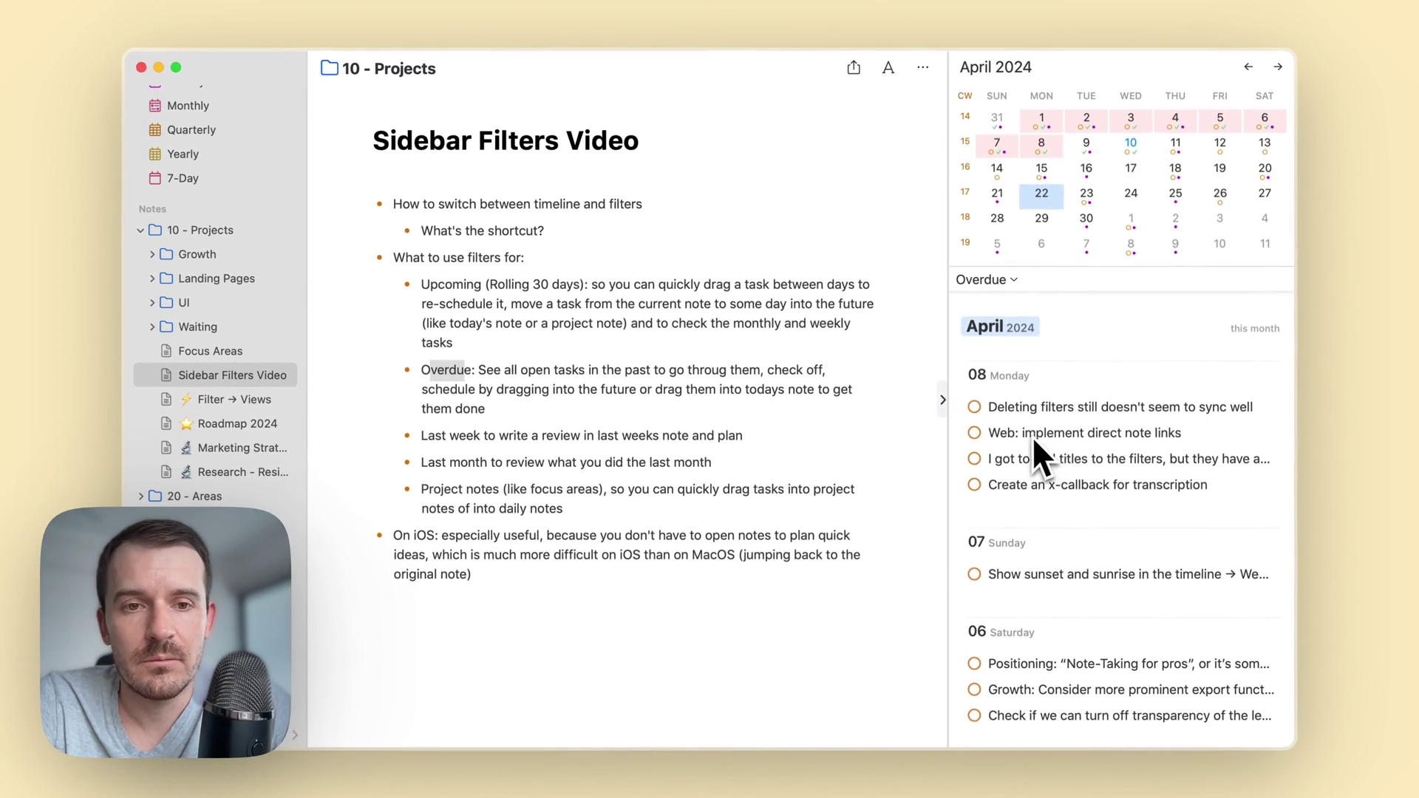
{"action": "left_click", "coordinate": [993, 280]}
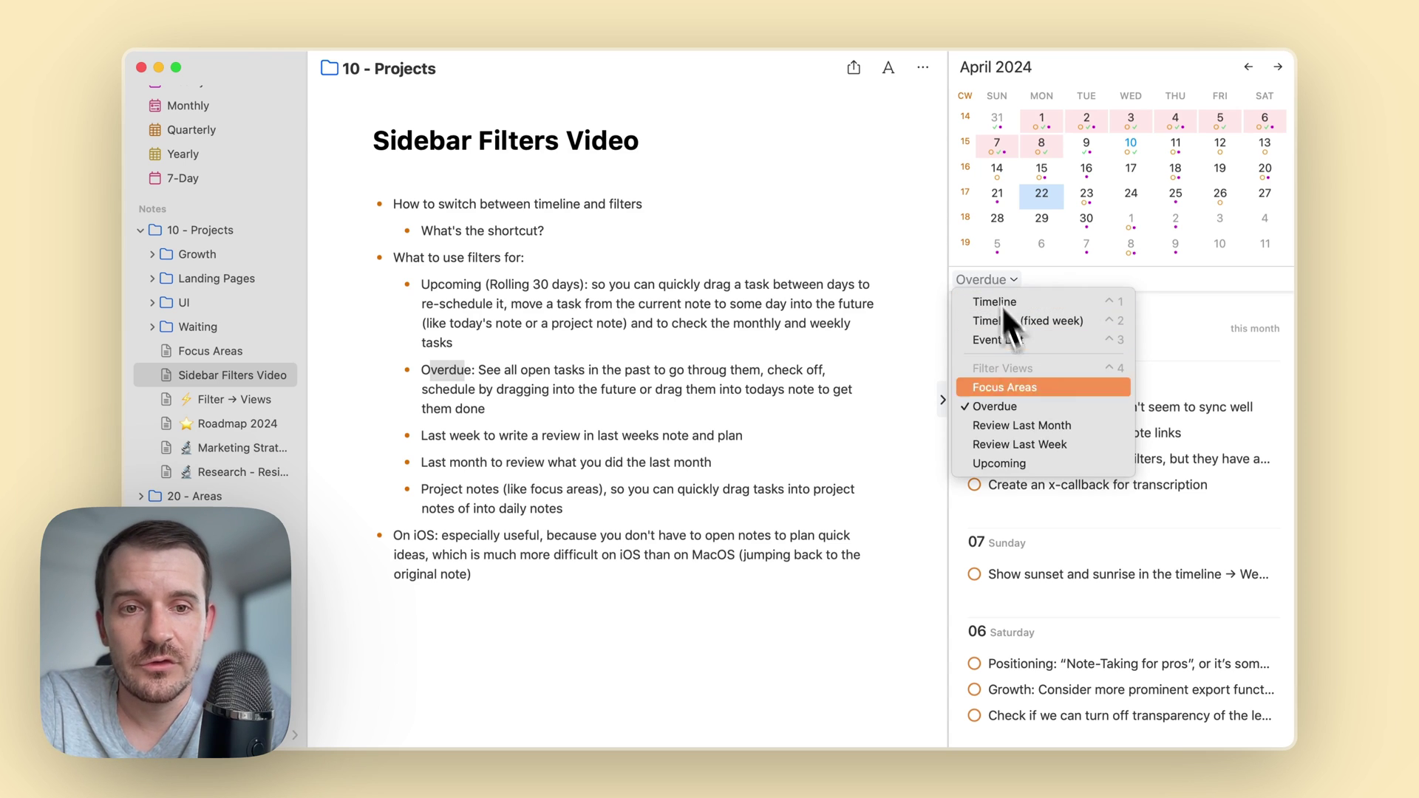
{"action": "left_click", "coordinate": [1041, 464]}
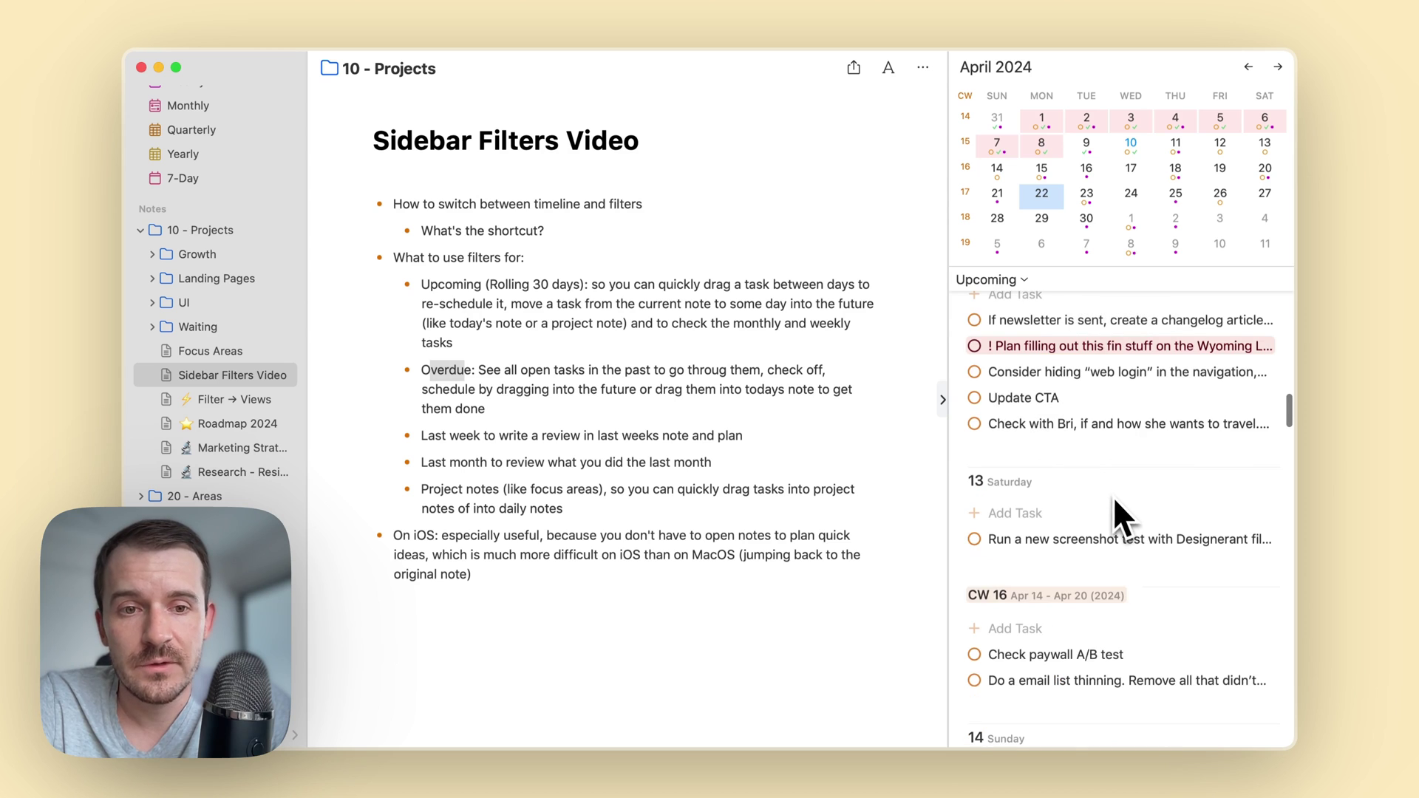
{"action": "scroll", "coordinate": [1114, 500], "scroll_direction": "up", "scroll_amount": 1}
{"action": "scroll", "coordinate": [1114, 499], "scroll_direction": "up", "scroll_amount": 2}
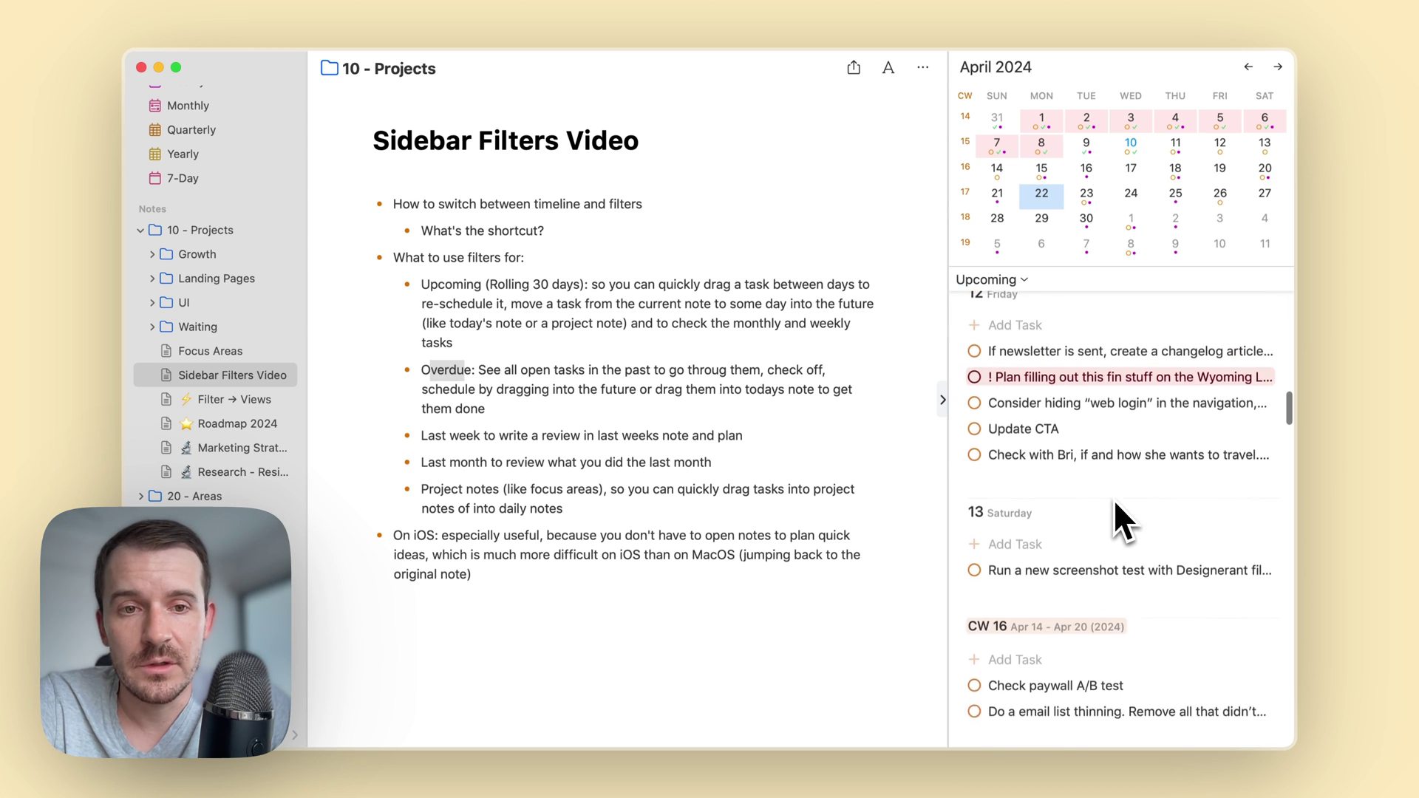
Add an open task "Some test task" on a new line at the end of the Sidebar Filters Video note.
{"action": "left_click", "coordinate": [553, 590]}
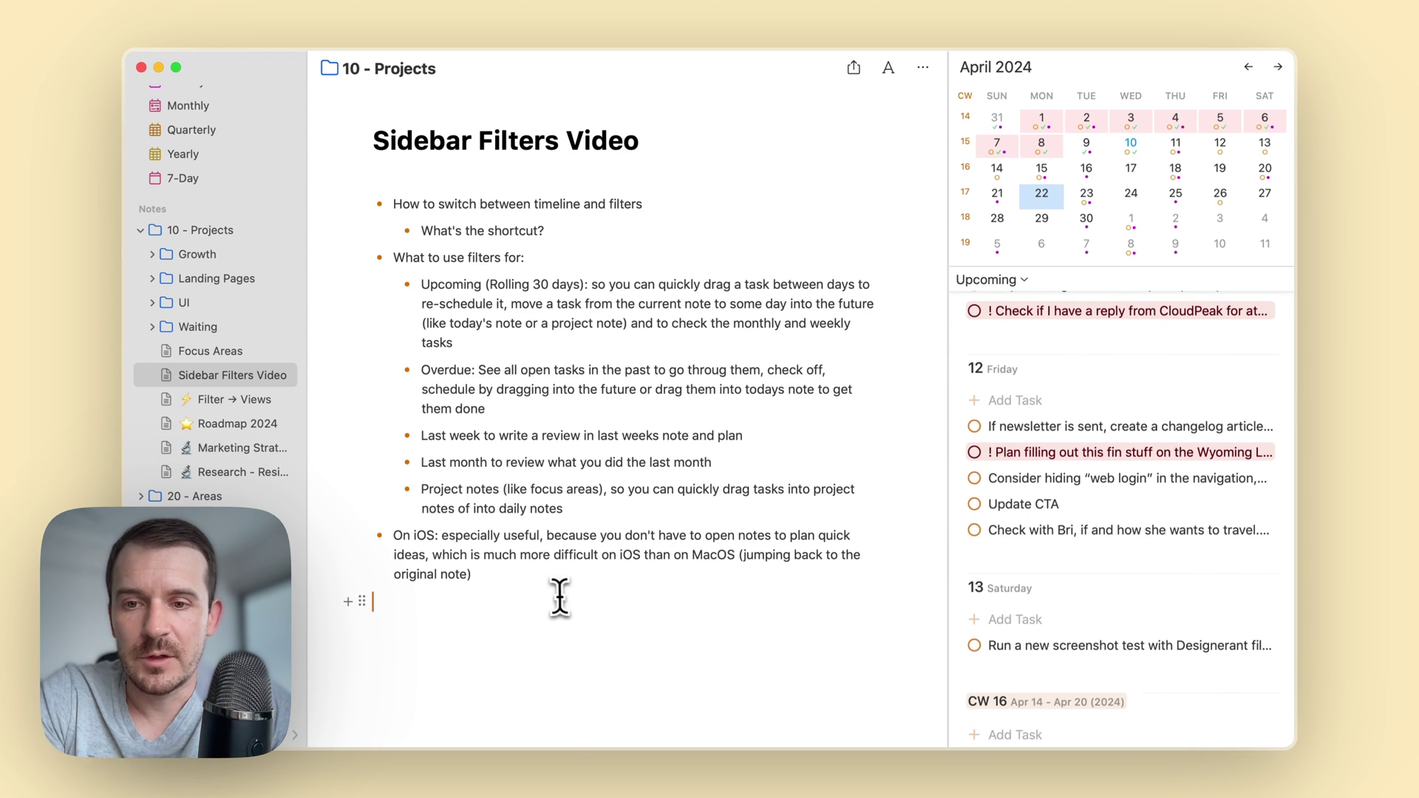
{"action": "key", "text": "Return"}
{"action": "type", "text": "* Some t"}
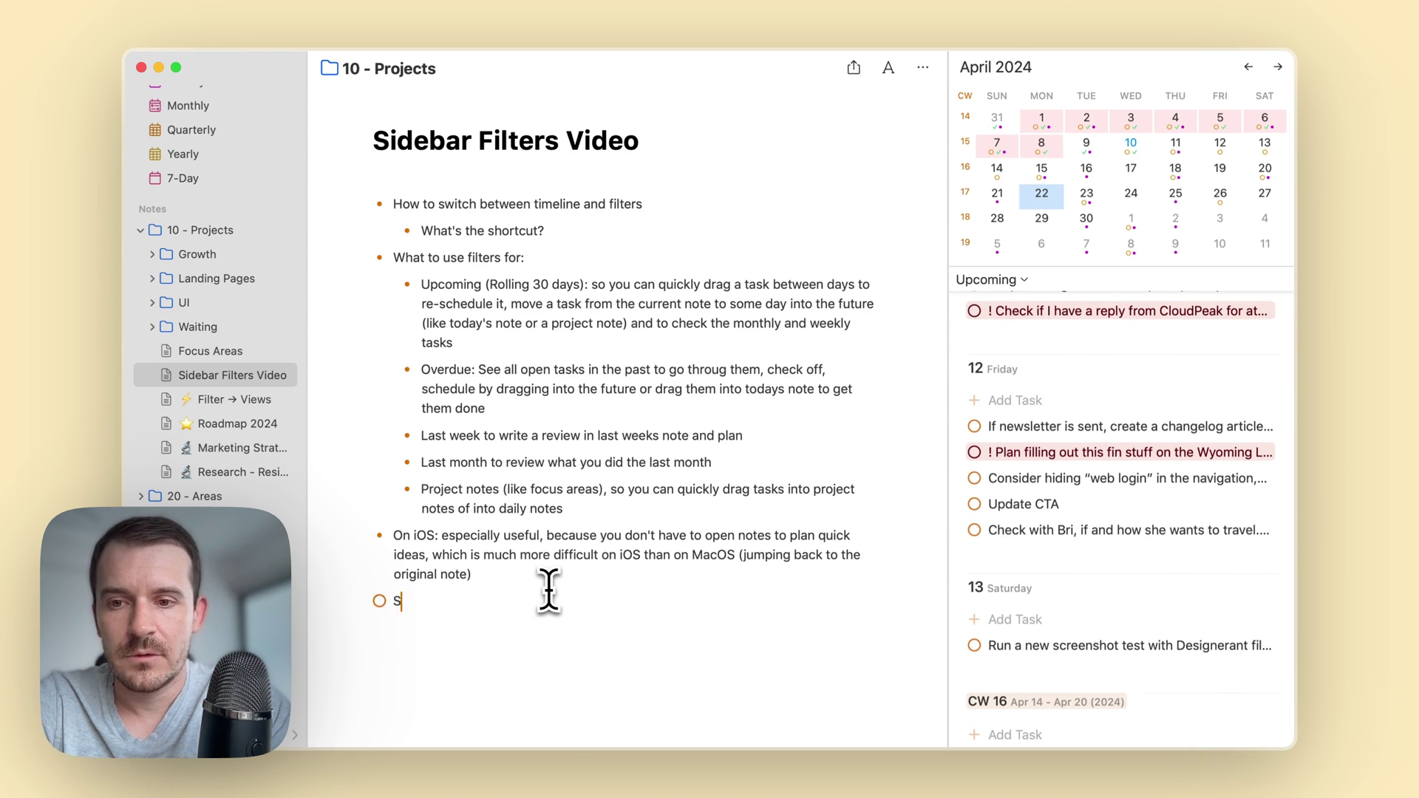
{"action": "type", "text": "est task"}
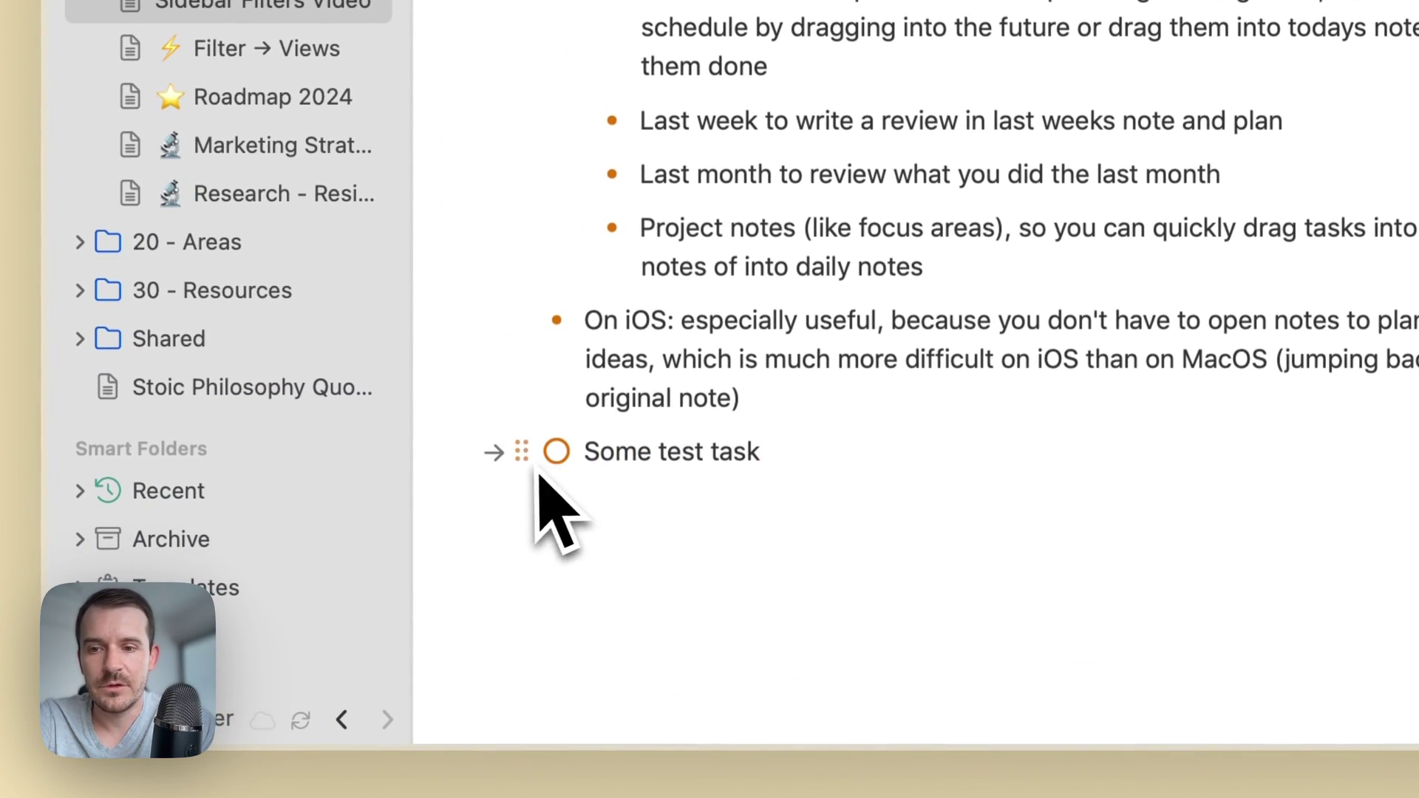
Schedule "Some test task" for Friday, April 12 through the Upcoming list and remove the task from the note again.
{"action": "left_click_drag", "start_coordinate": [539, 443], "coordinate": [976, 382]}
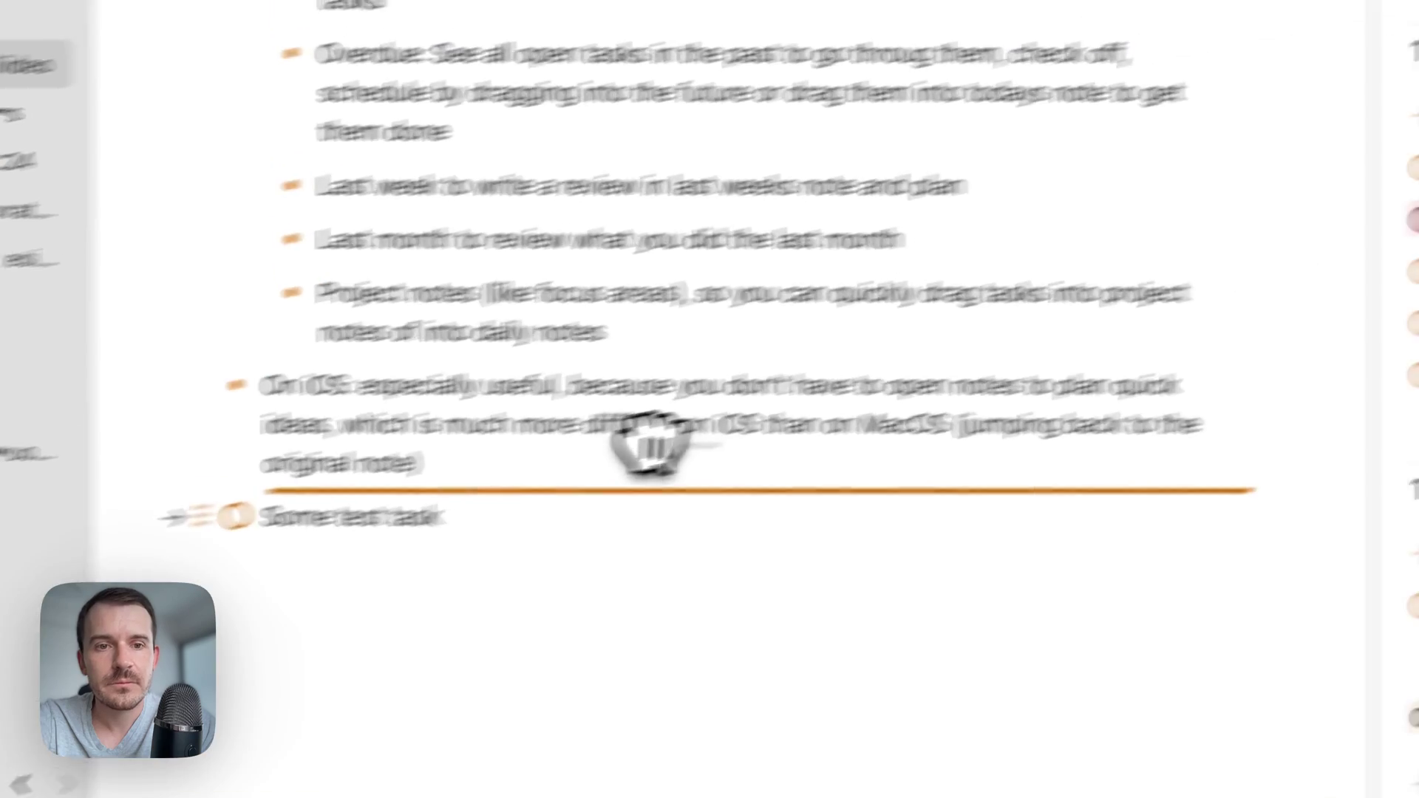
{"action": "left_click_drag", "start_coordinate": [651, 444], "coordinate": [1039, 245]}
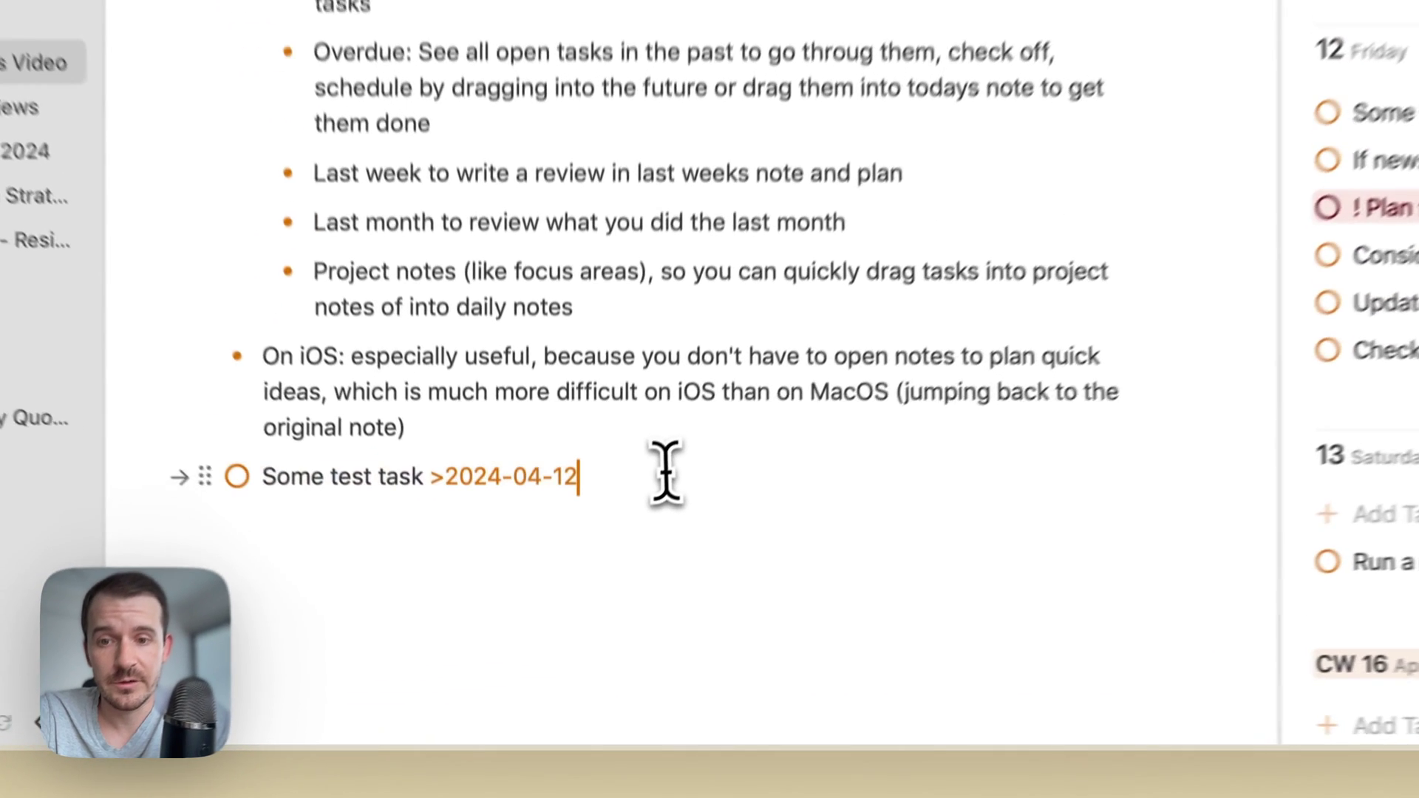
{"action": "left_click_drag", "start_coordinate": [576, 455], "coordinate": [412, 453]}
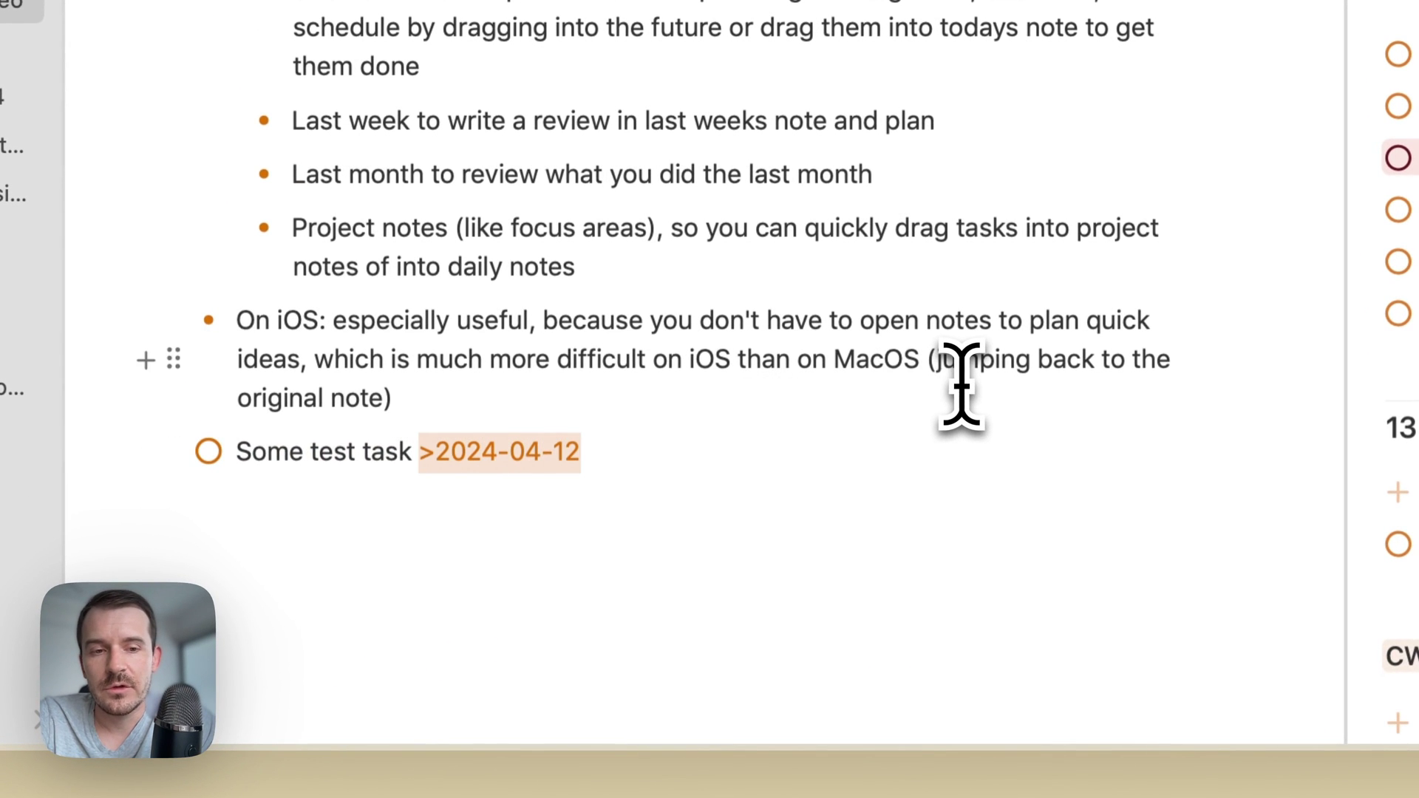
{"action": "key", "text": "BackSpace"}
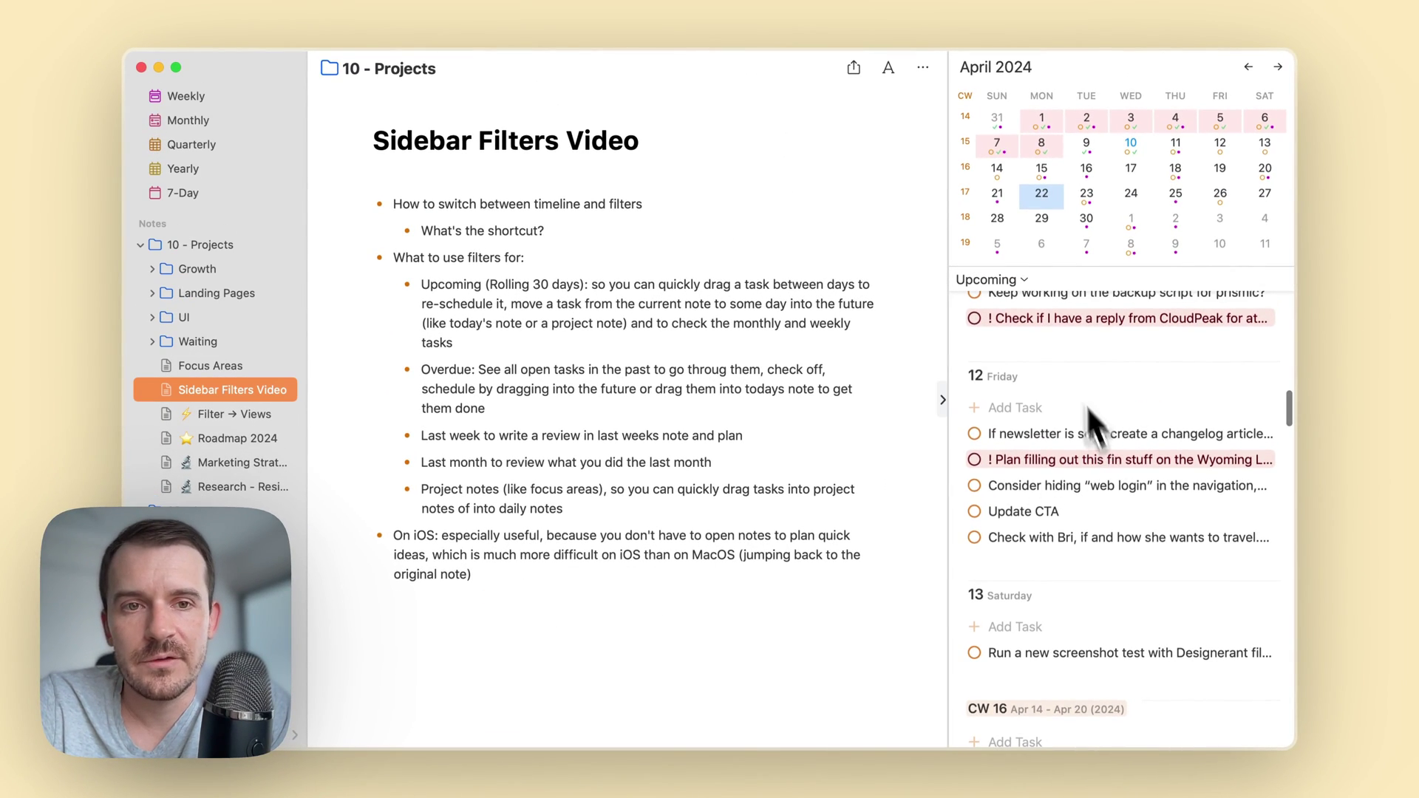
Switch the calendar sidebar to the Overdue filter and view the open tasks from past April days.
{"action": "left_click", "coordinate": [998, 281]}
{"action": "left_click", "coordinate": [1010, 408]}
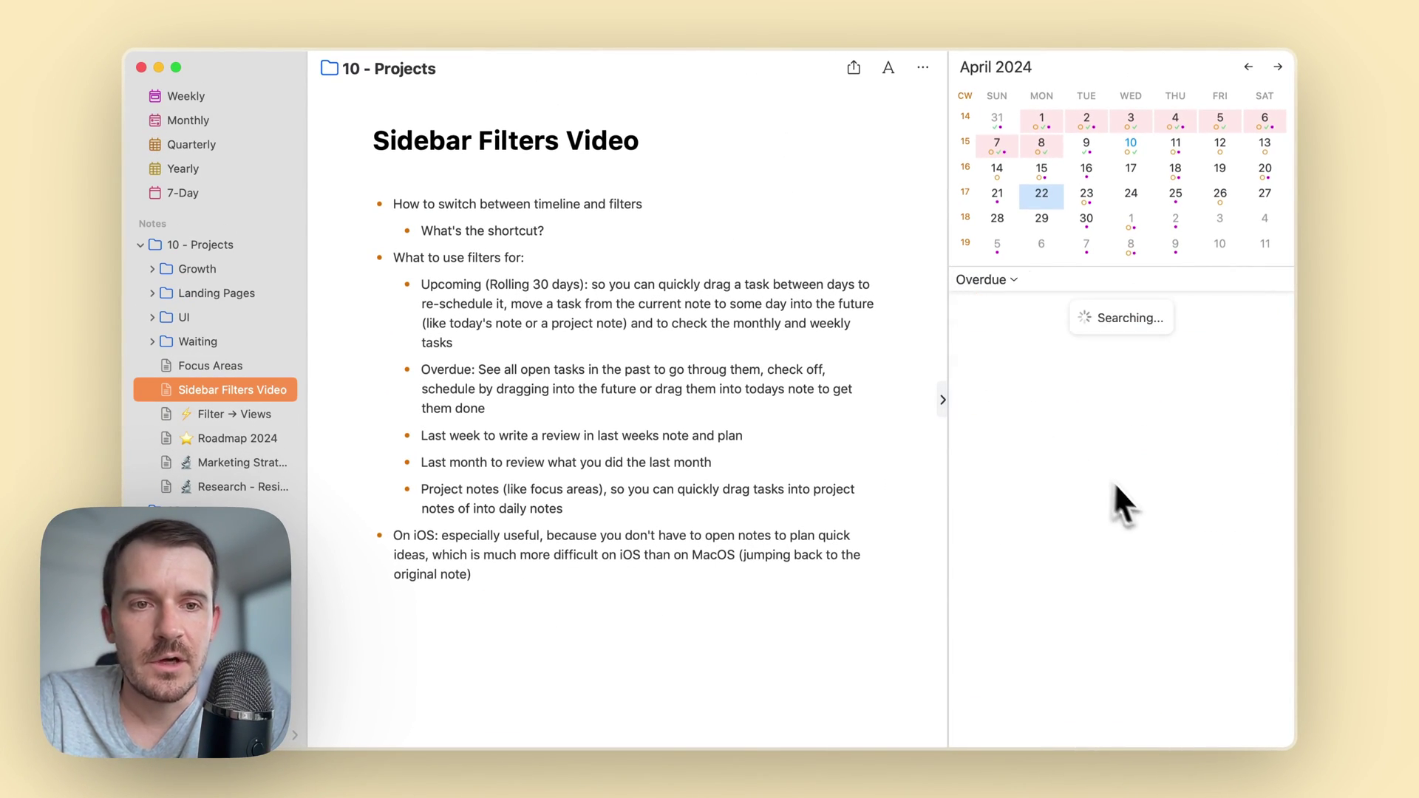
{"action": "scroll", "coordinate": [1124, 499], "scroll_direction": "up", "scroll_amount": 5}
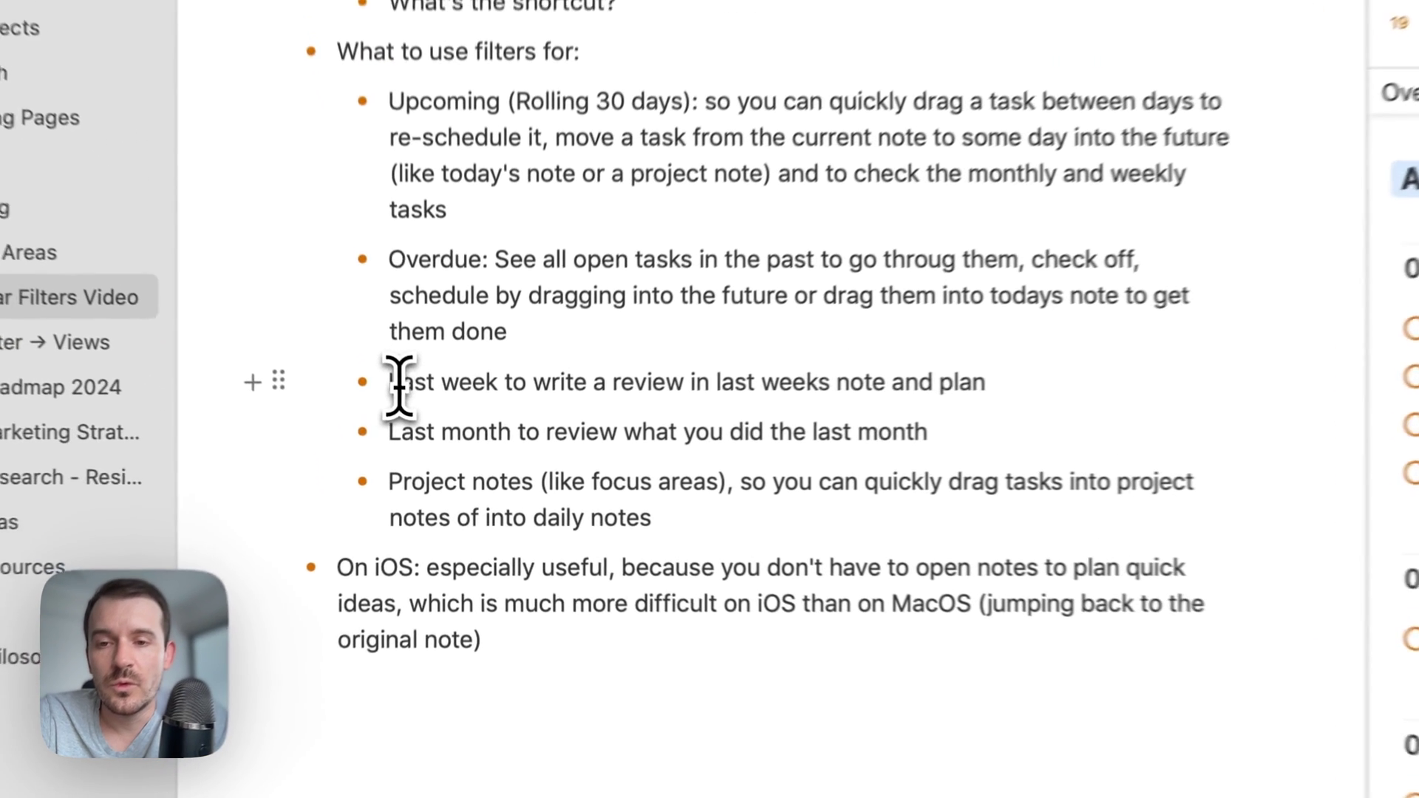
Highlight the note's bullets about reviewing last week and last month and clear the selection.
{"action": "left_click_drag", "start_coordinate": [429, 436], "coordinate": [528, 456]}
{"action": "left_click_drag", "start_coordinate": [595, 414], "coordinate": [969, 429]}
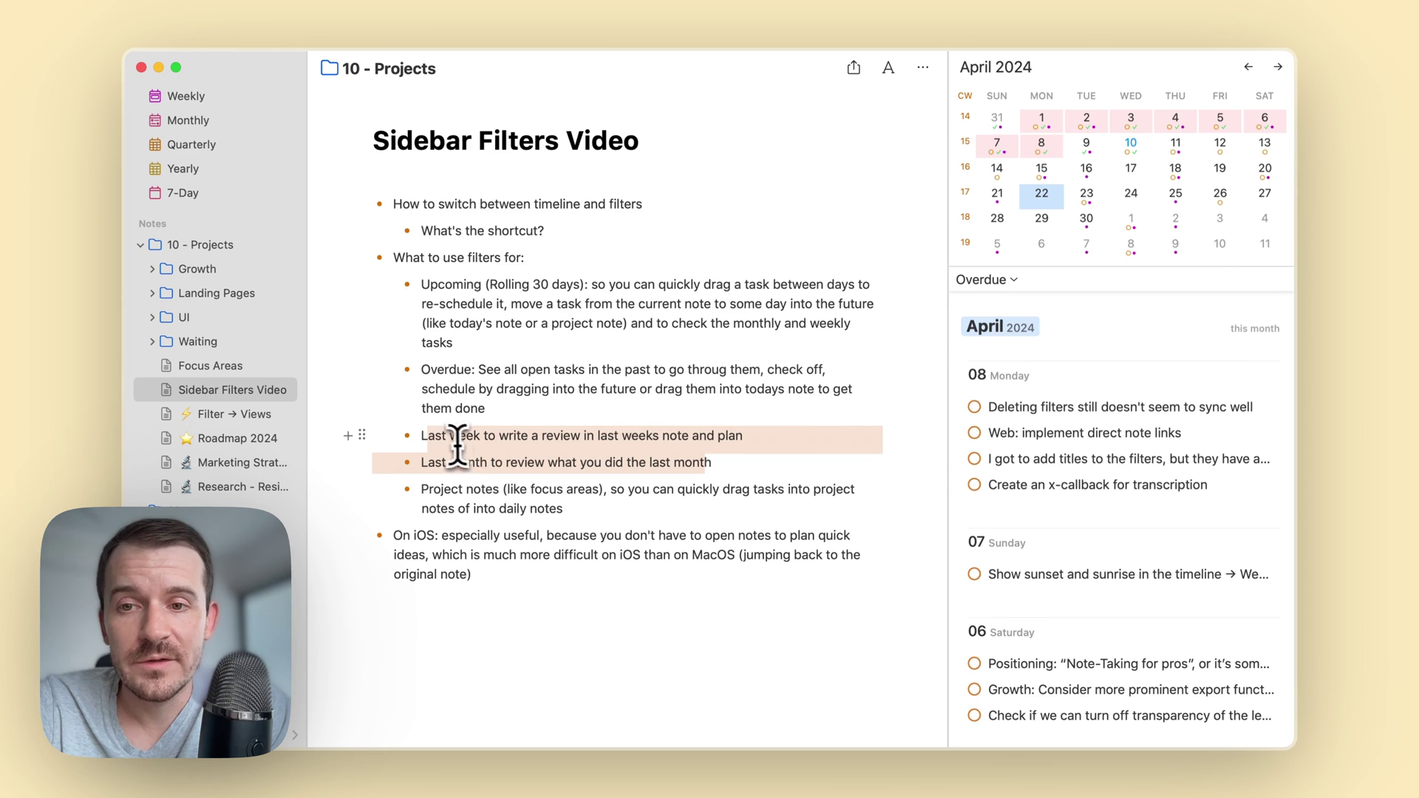
{"action": "left_click", "coordinate": [676, 425]}
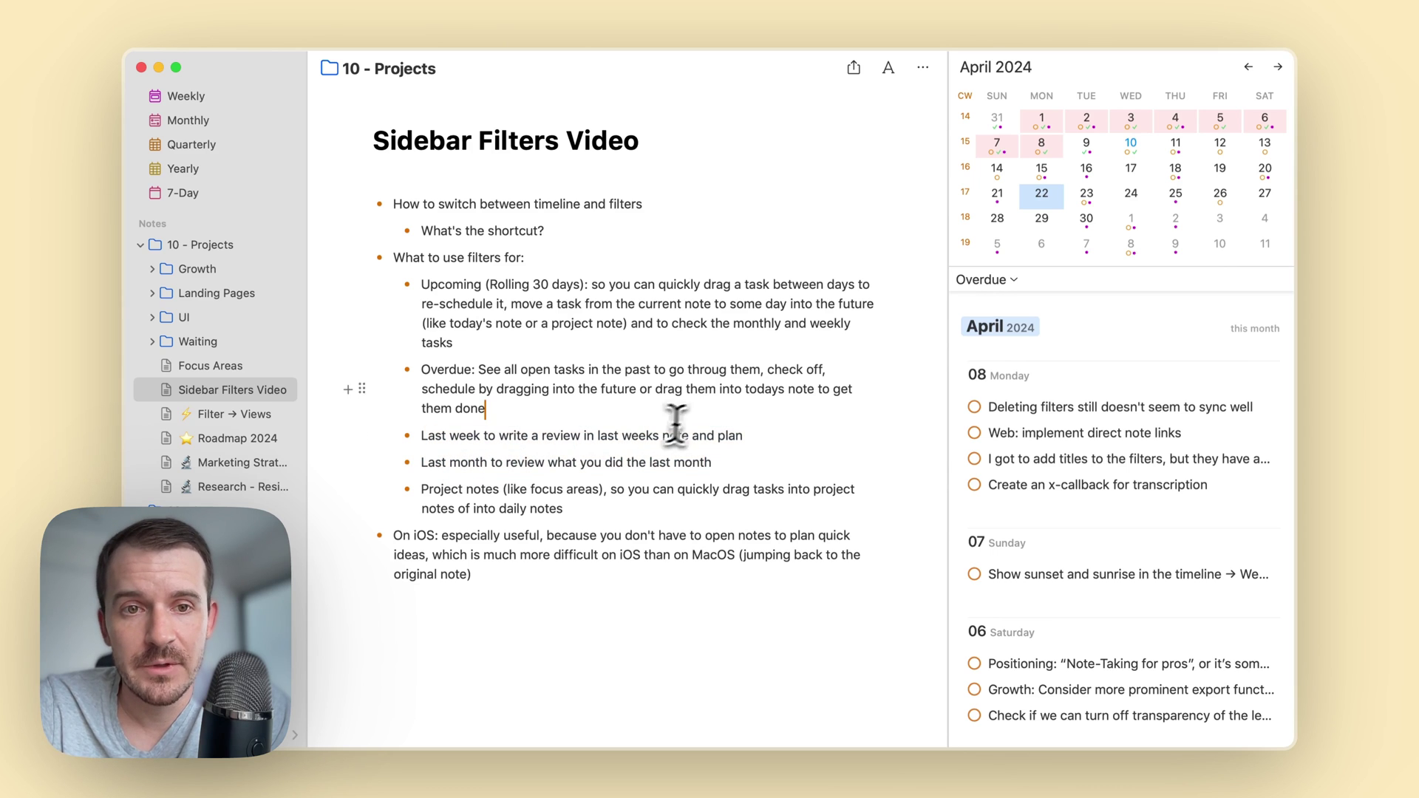
Switch the calendar sidebar to the Review Last Week filter and look through the completed tasks.
{"action": "left_click", "coordinate": [991, 281]}
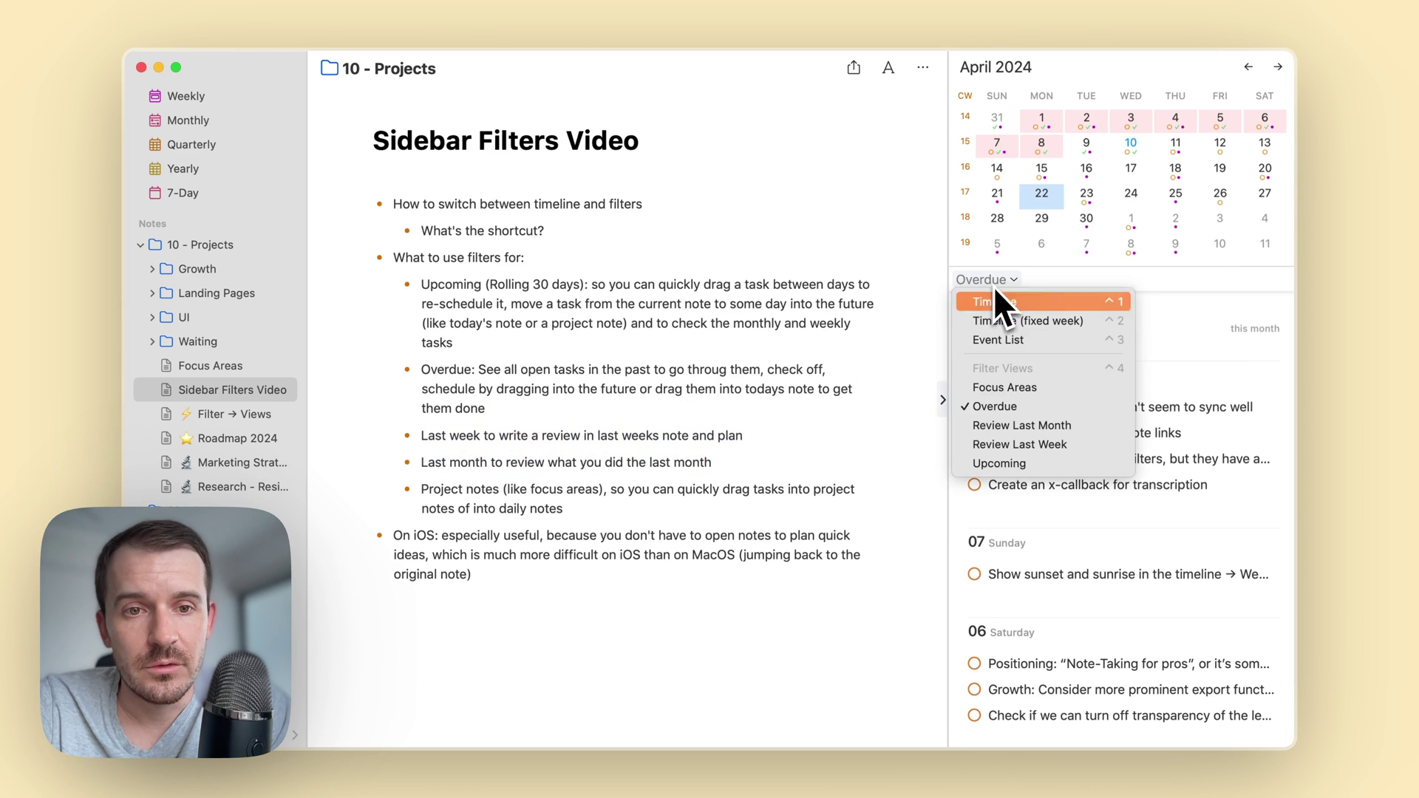
{"action": "left_click", "coordinate": [1020, 443]}
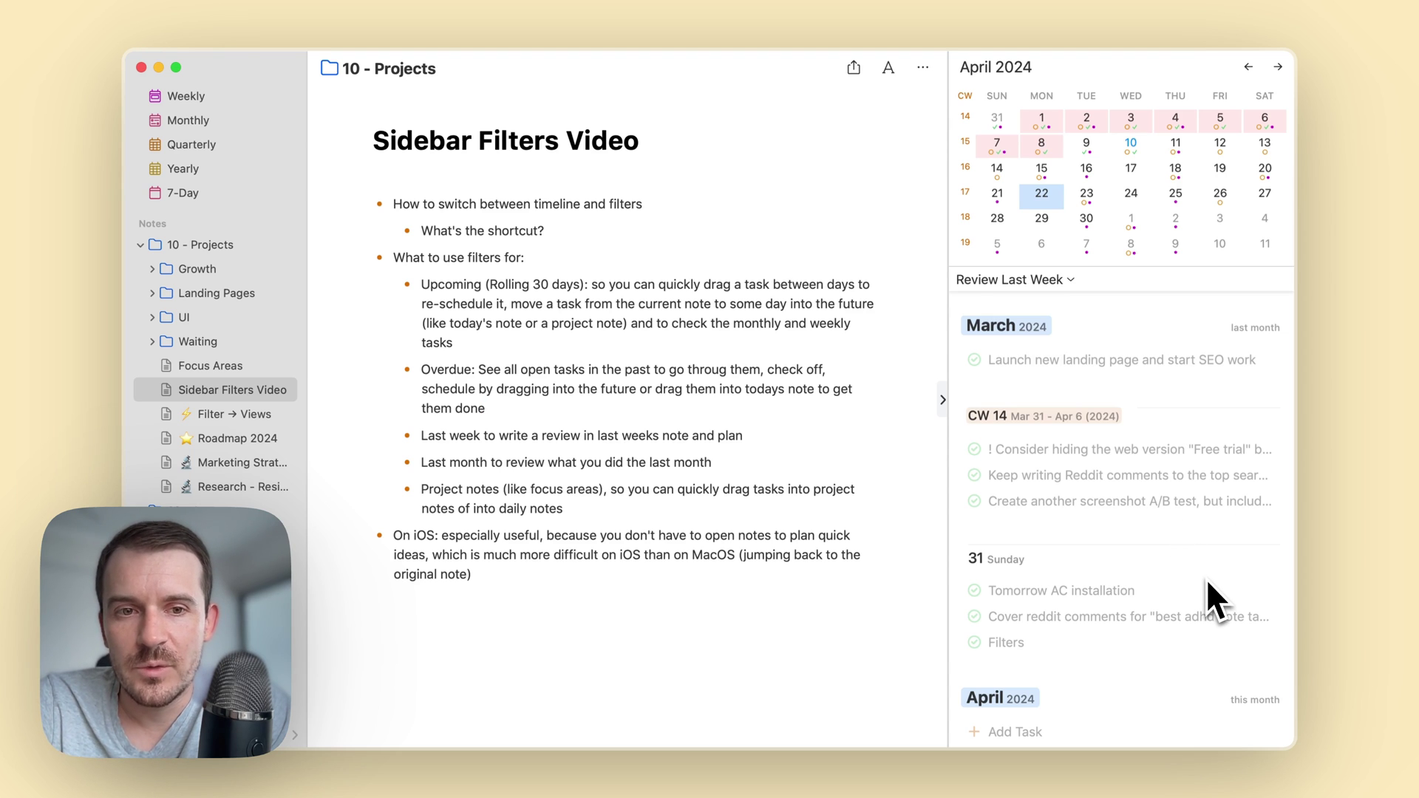
{"action": "scroll", "coordinate": [1152, 557], "scroll_direction": "down", "scroll_amount": 10}
{"action": "scroll", "coordinate": [1146, 554], "scroll_direction": "up", "scroll_amount": 5}
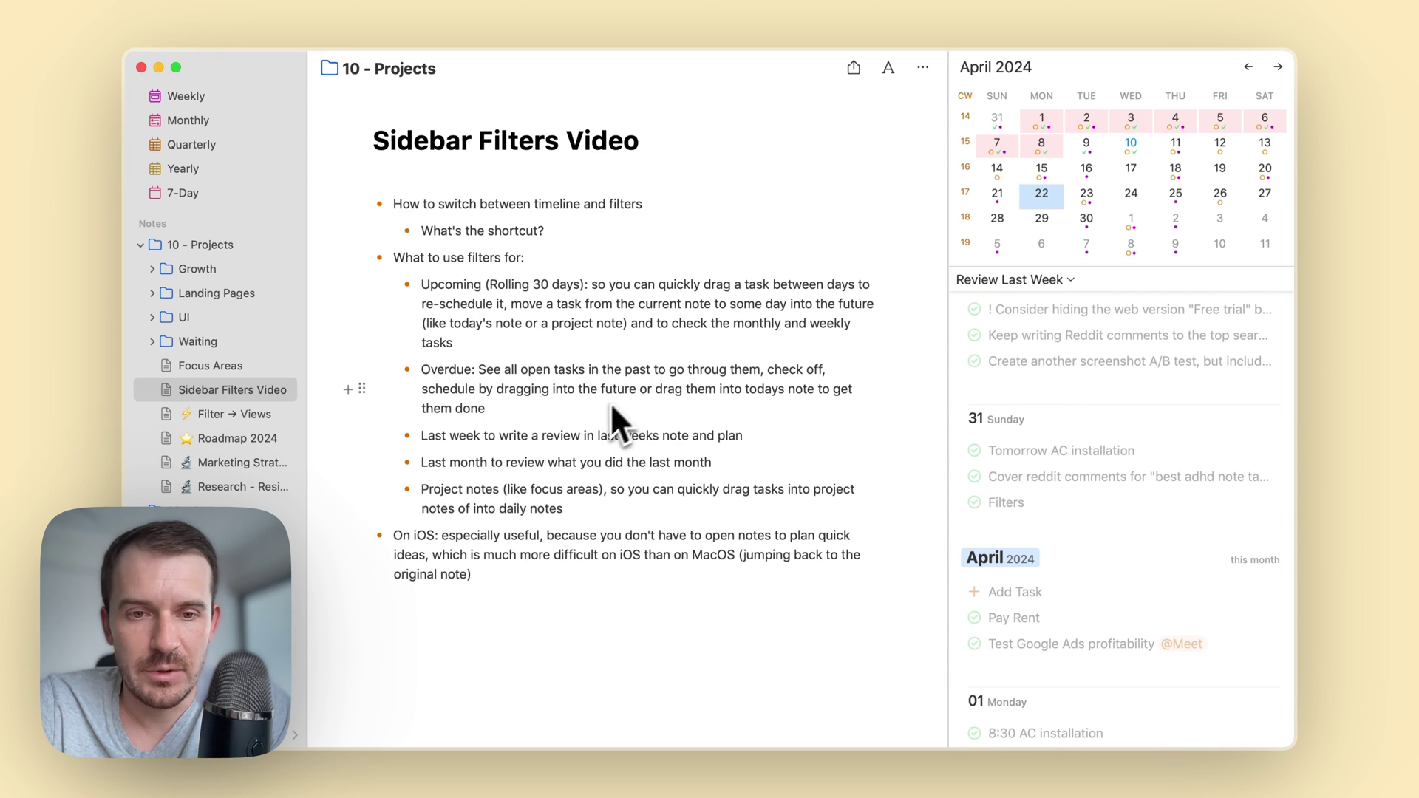
{"action": "scroll", "coordinate": [1055, 514], "scroll_direction": "up", "scroll_amount": 3}
Switch the calendar sidebar to the Review Last Month filter and look over the tasks completed in March.
{"action": "left_click", "coordinate": [1042, 281]}
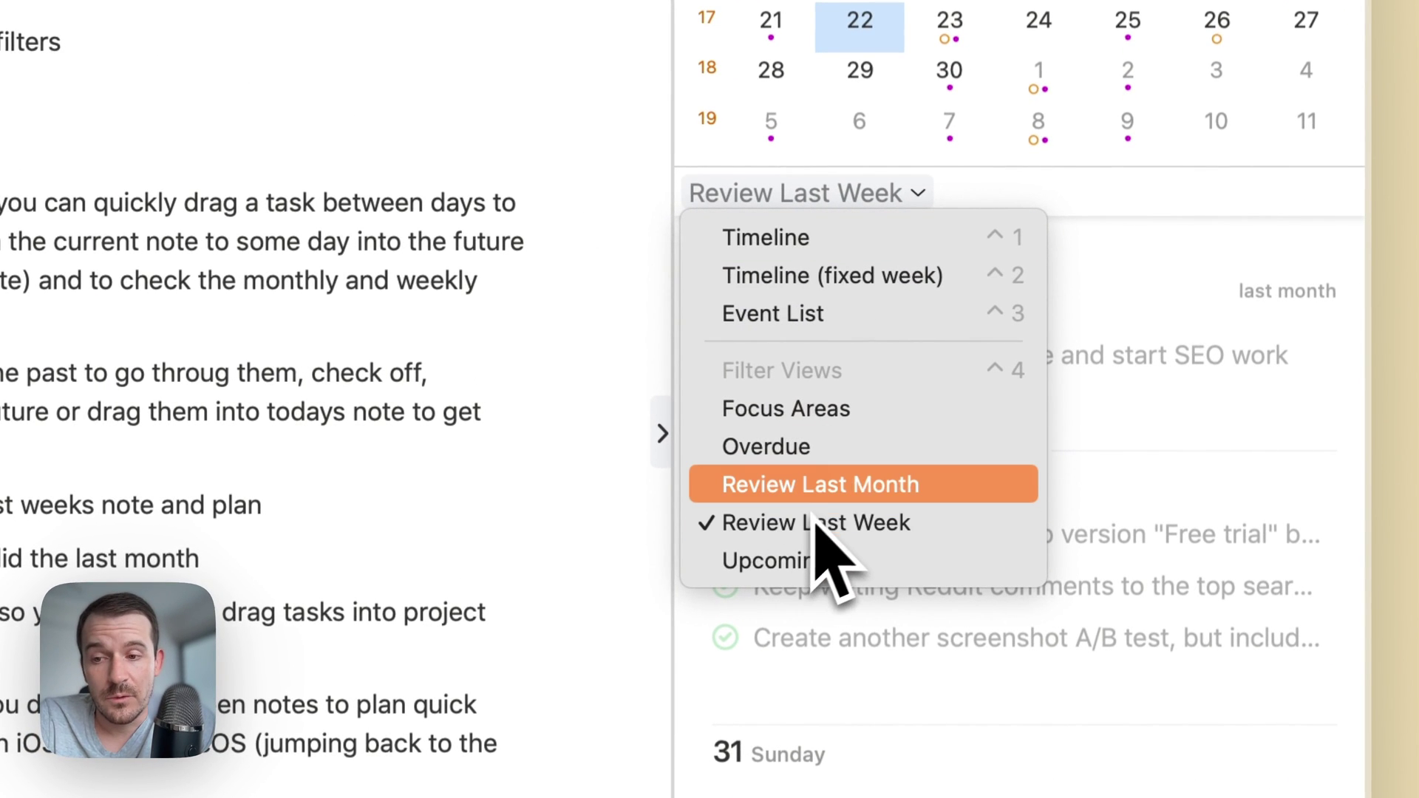
{"action": "left_click", "coordinate": [824, 486]}
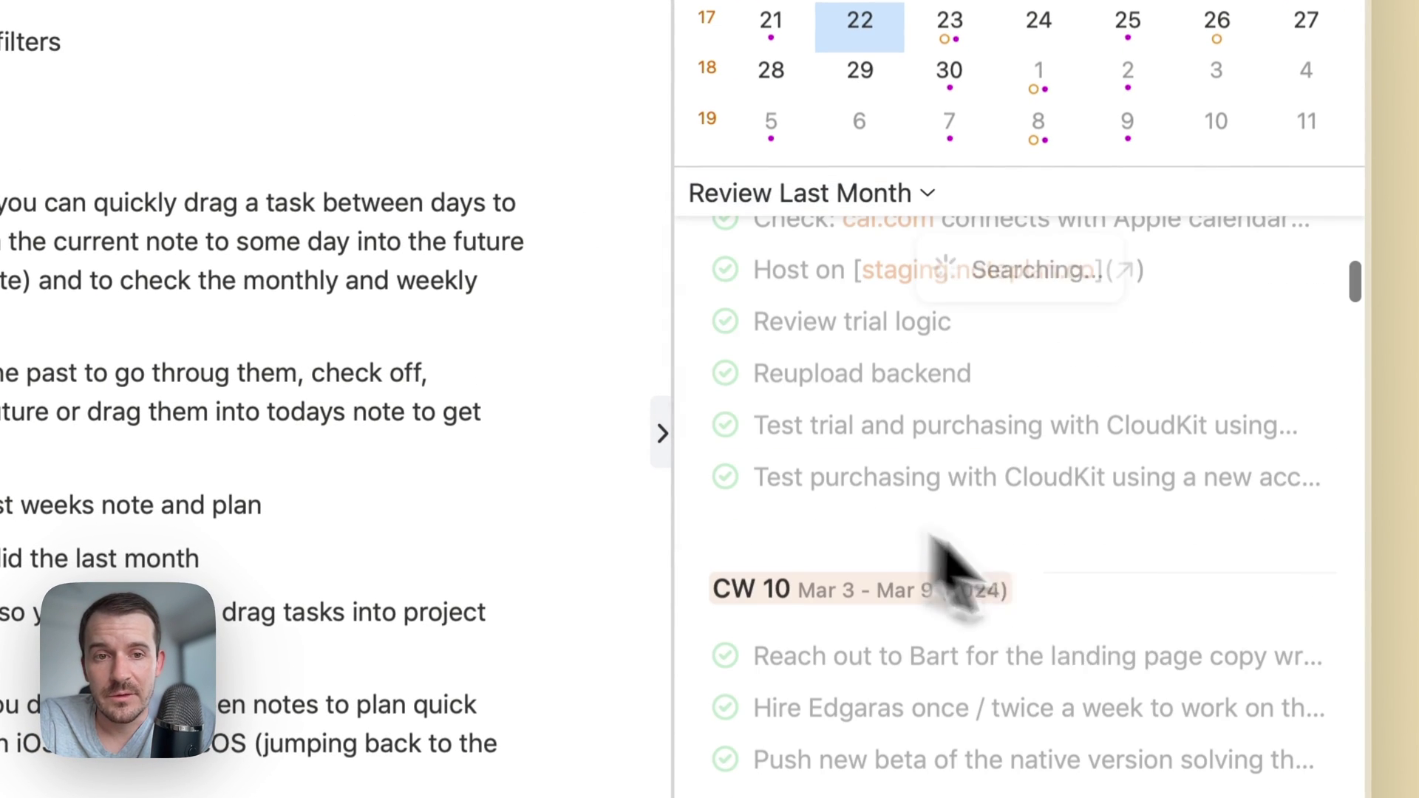
{"action": "scroll", "coordinate": [1148, 660], "scroll_direction": "up", "scroll_amount": 5}
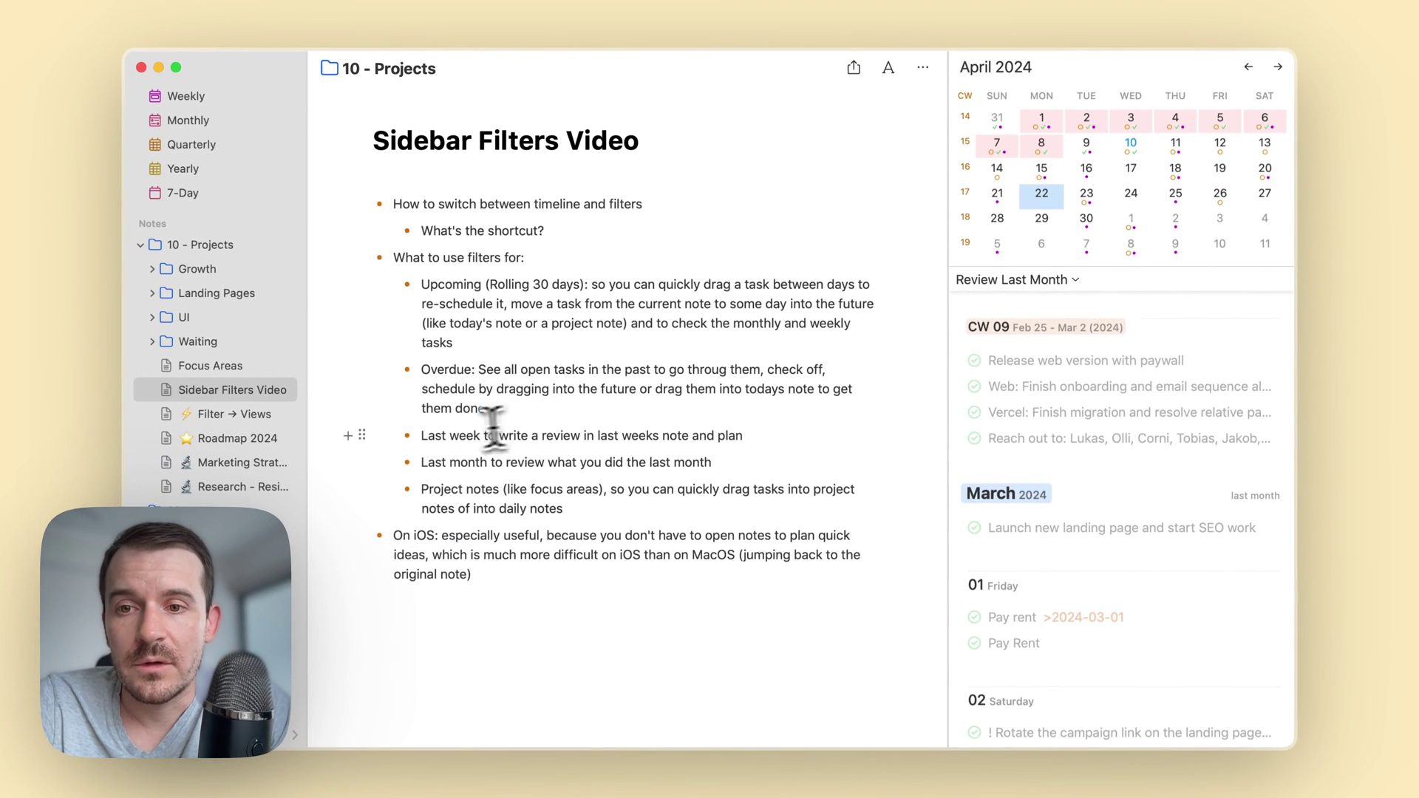
{"action": "left_click", "coordinate": [712, 463]}
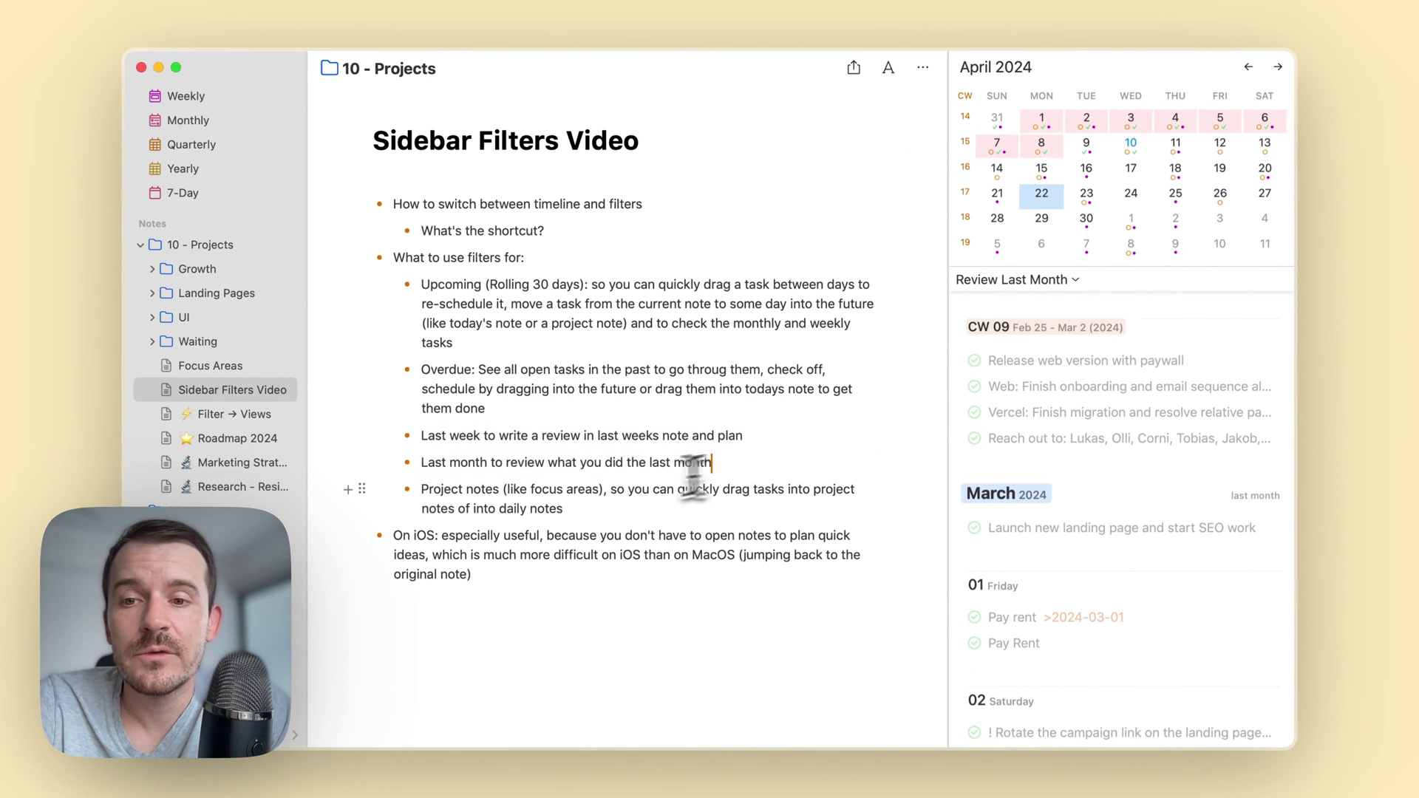
Highlight the note's project notes bullet, then show the Focus Areas filter in the calendar sidebar and look through its open tasks.
{"action": "left_click_drag", "start_coordinate": [423, 489], "coordinate": [599, 505]}
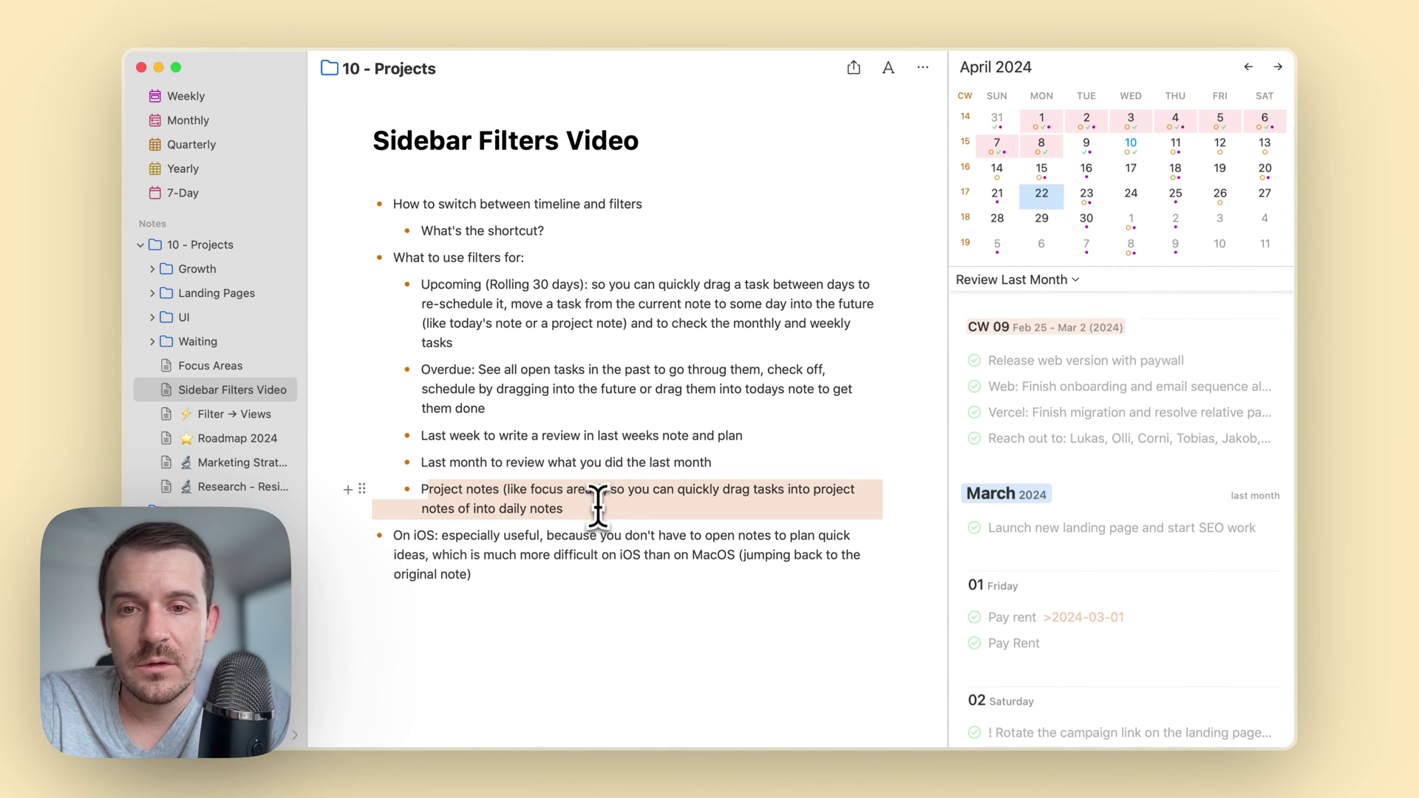
{"action": "left_click", "coordinate": [665, 494]}
{"action": "left_click", "coordinate": [996, 287]}
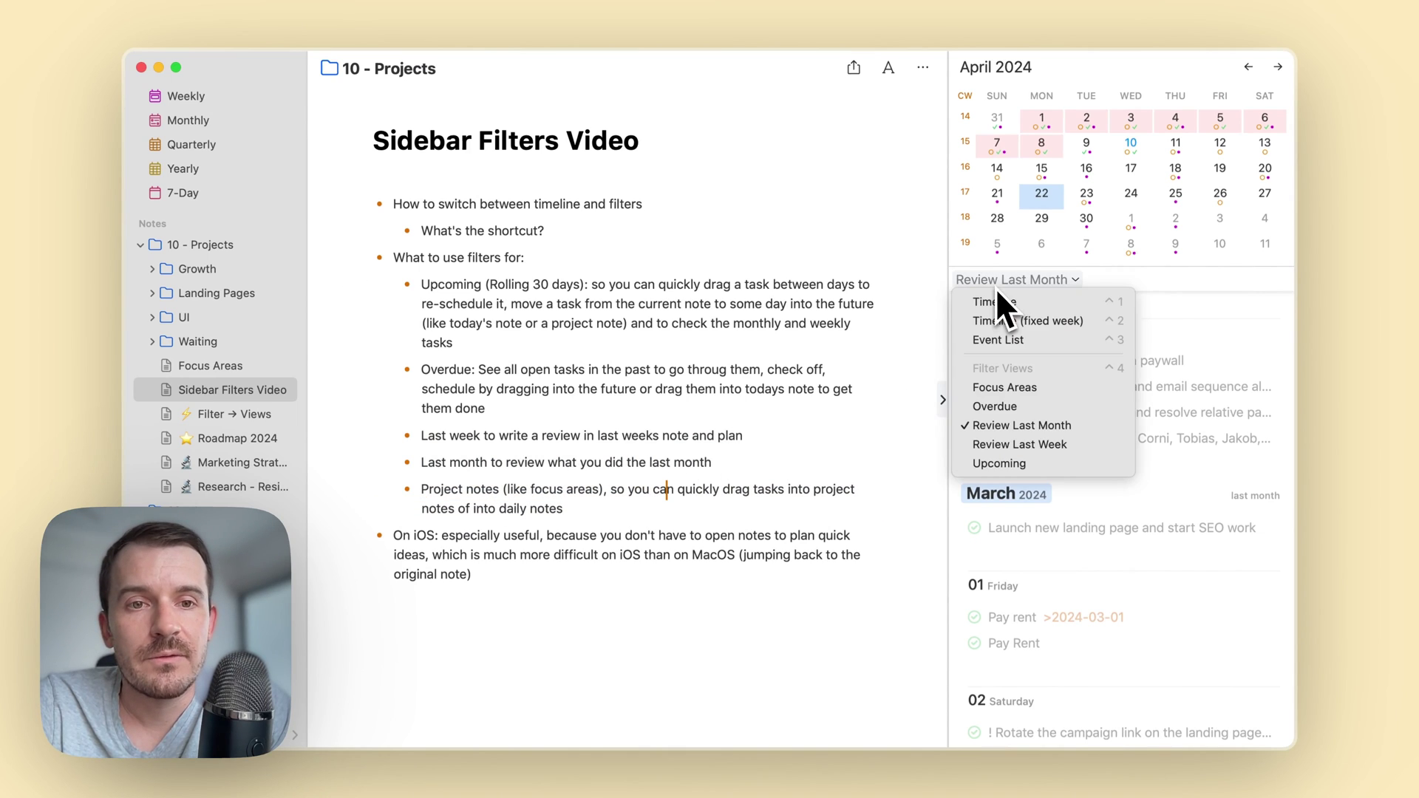
{"action": "left_click", "coordinate": [1033, 392]}
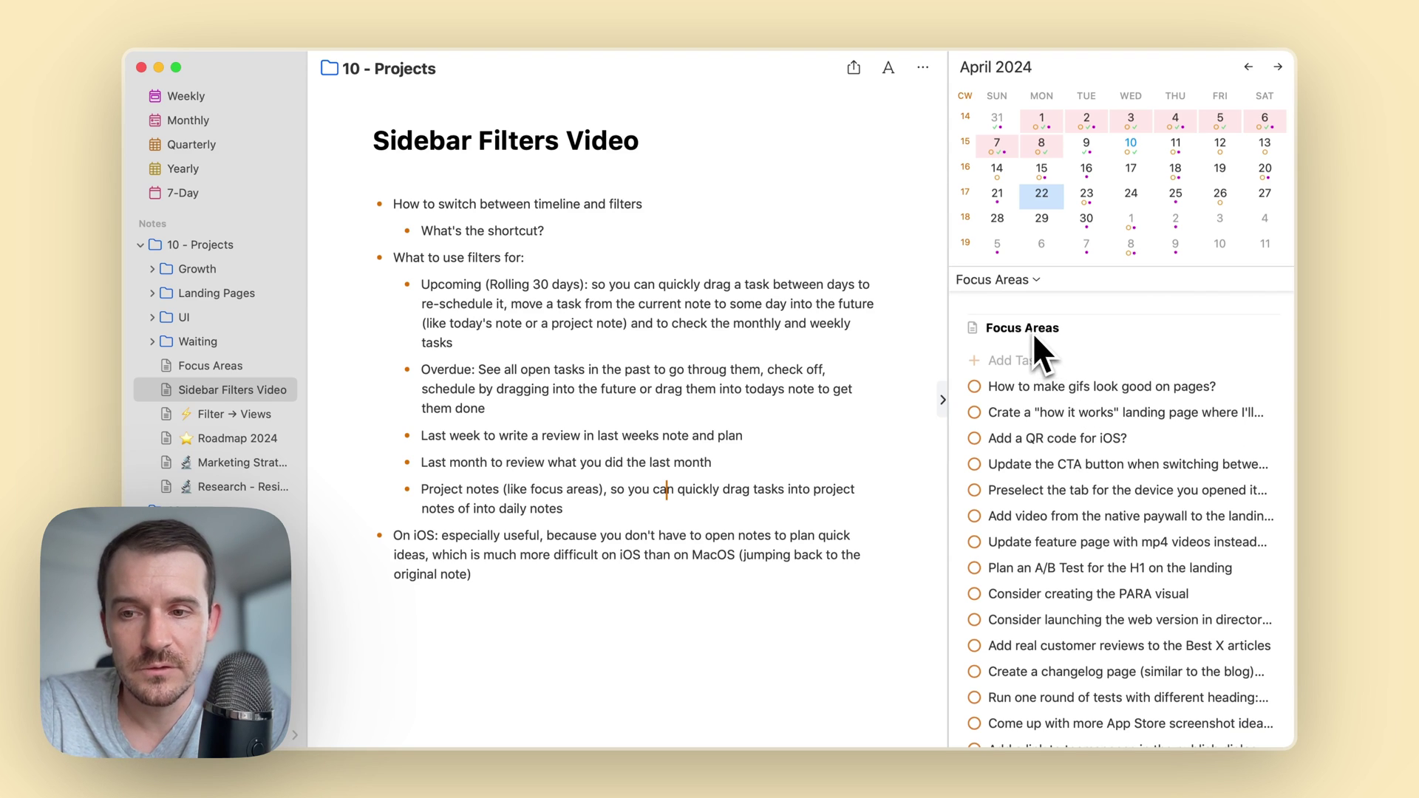
{"action": "scroll", "coordinate": [1051, 404], "scroll_direction": "down", "scroll_amount": 4}
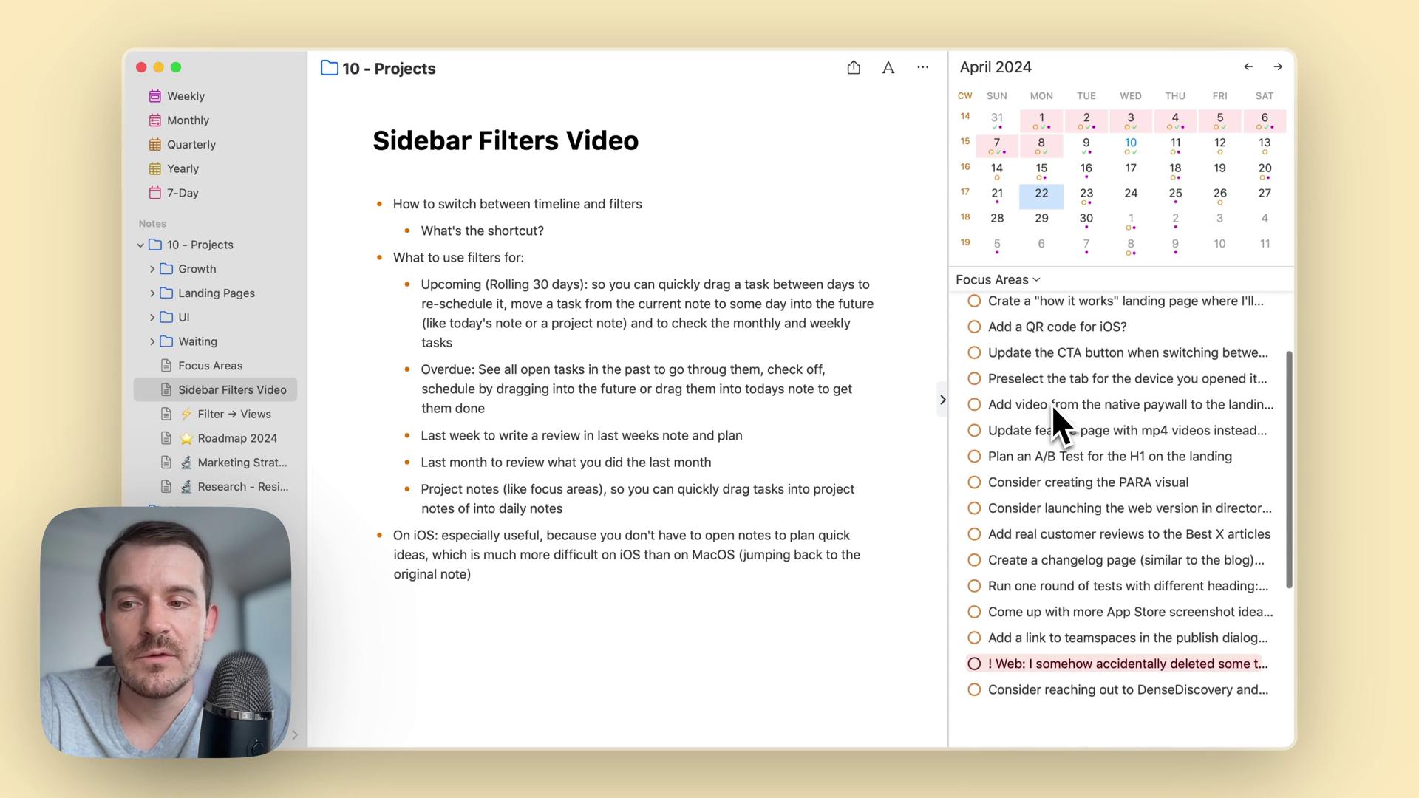
{"action": "scroll", "coordinate": [1051, 404], "scroll_direction": "up", "scroll_amount": 4}
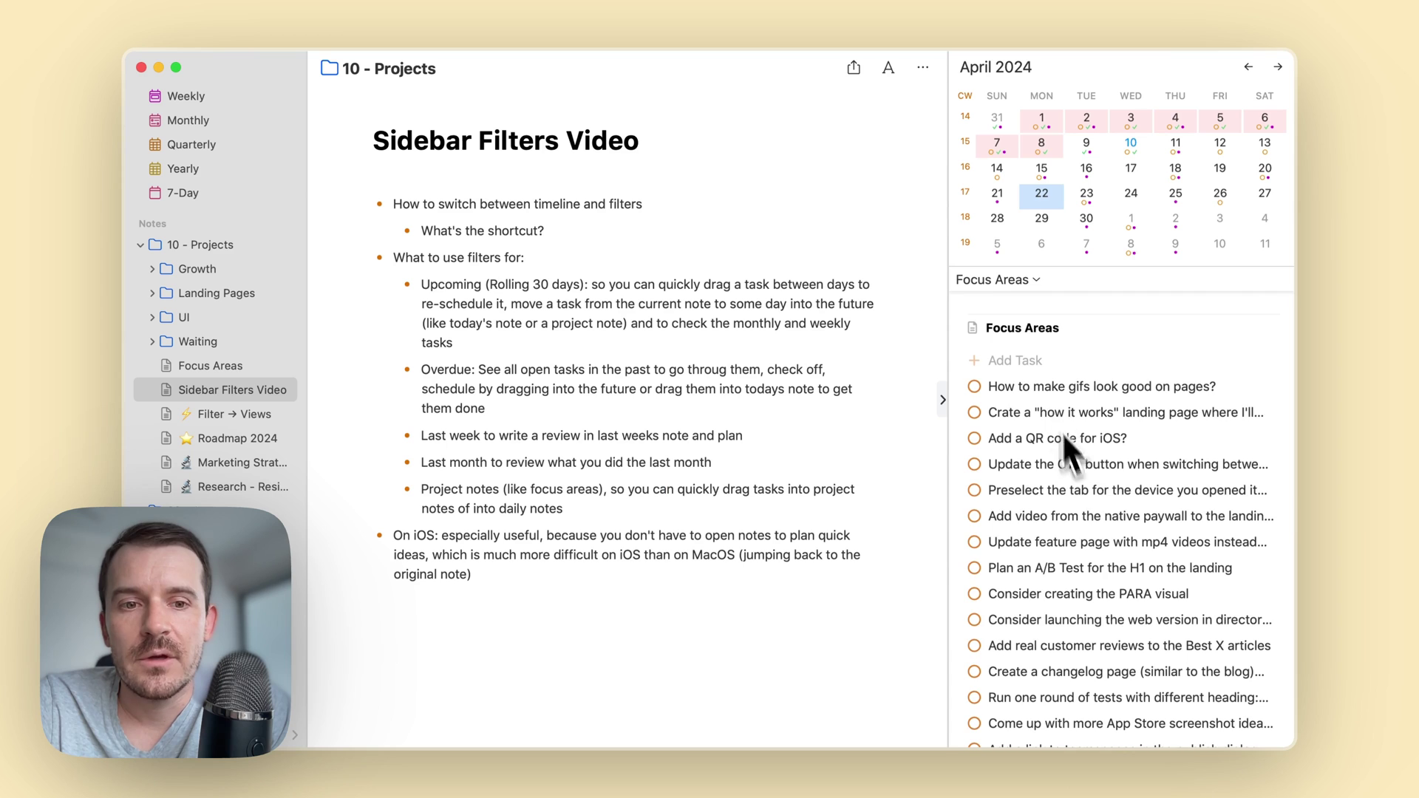
{"action": "scroll", "coordinate": [1094, 533], "scroll_direction": "down", "scroll_amount": 3}
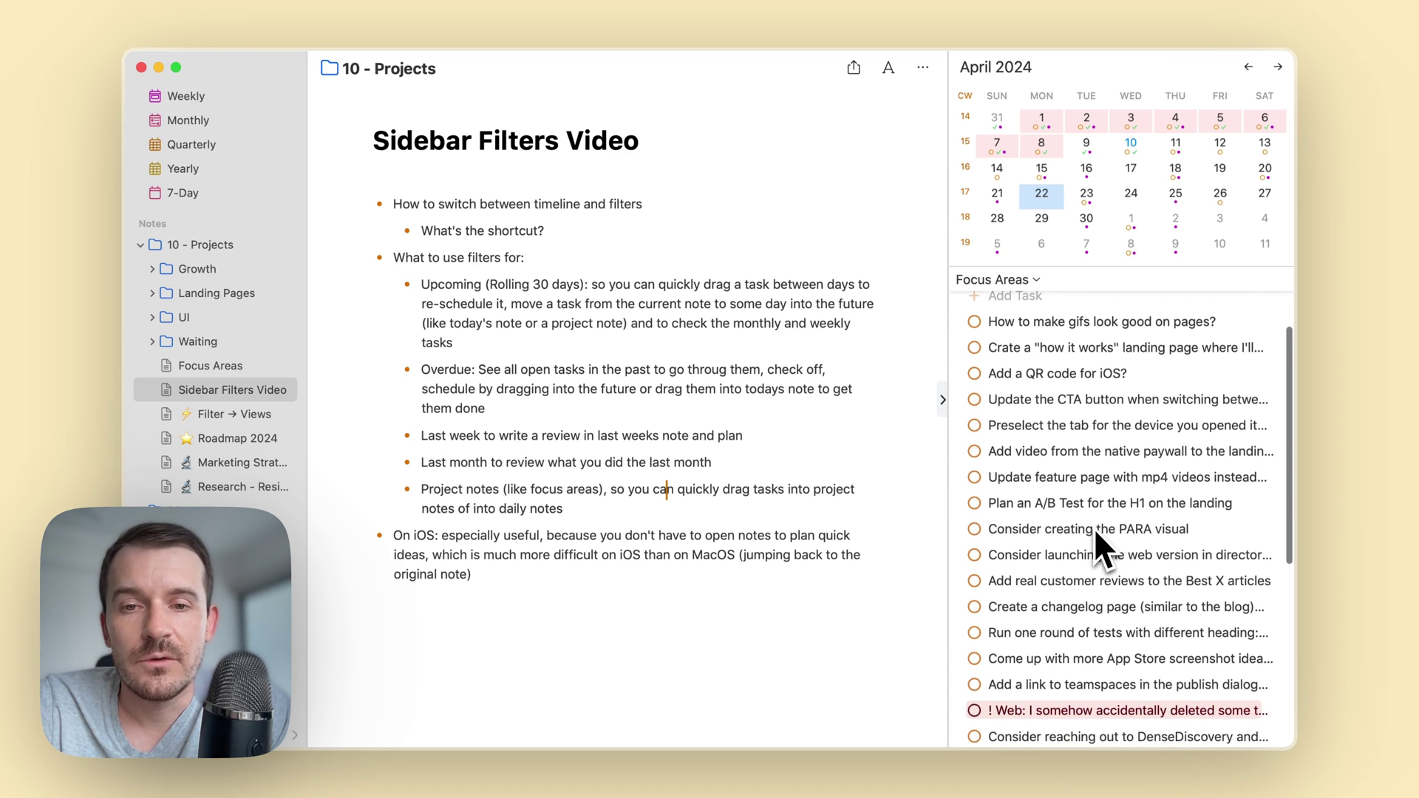
{"action": "scroll", "coordinate": [1094, 528], "scroll_direction": "up", "scroll_amount": 2}
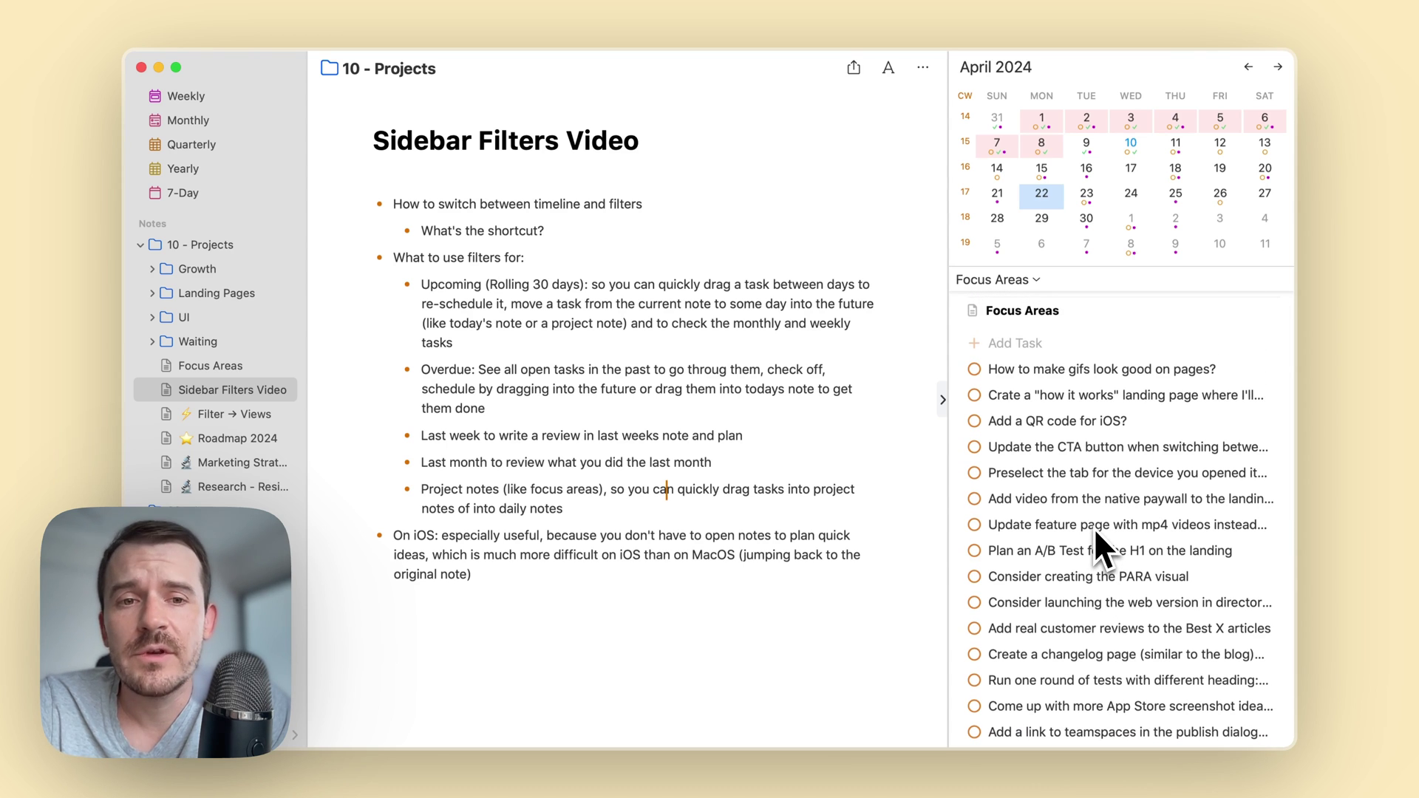
Open the Focus Areas note, look through its tasks by heading, and return to the Sidebar Filters Video note.
{"action": "left_click", "coordinate": [1094, 527]}
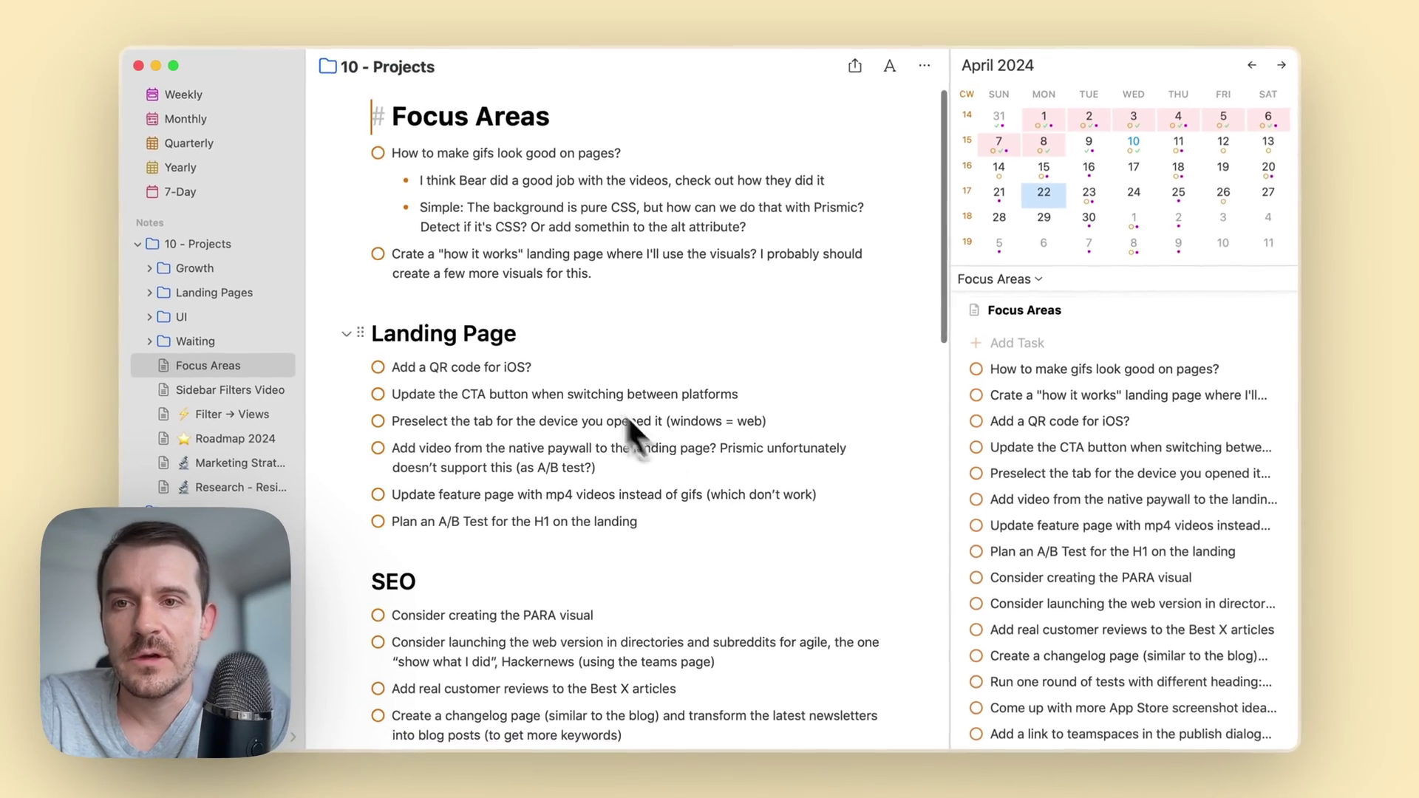
{"action": "scroll", "coordinate": [626, 414], "scroll_direction": "down", "scroll_amount": 5}
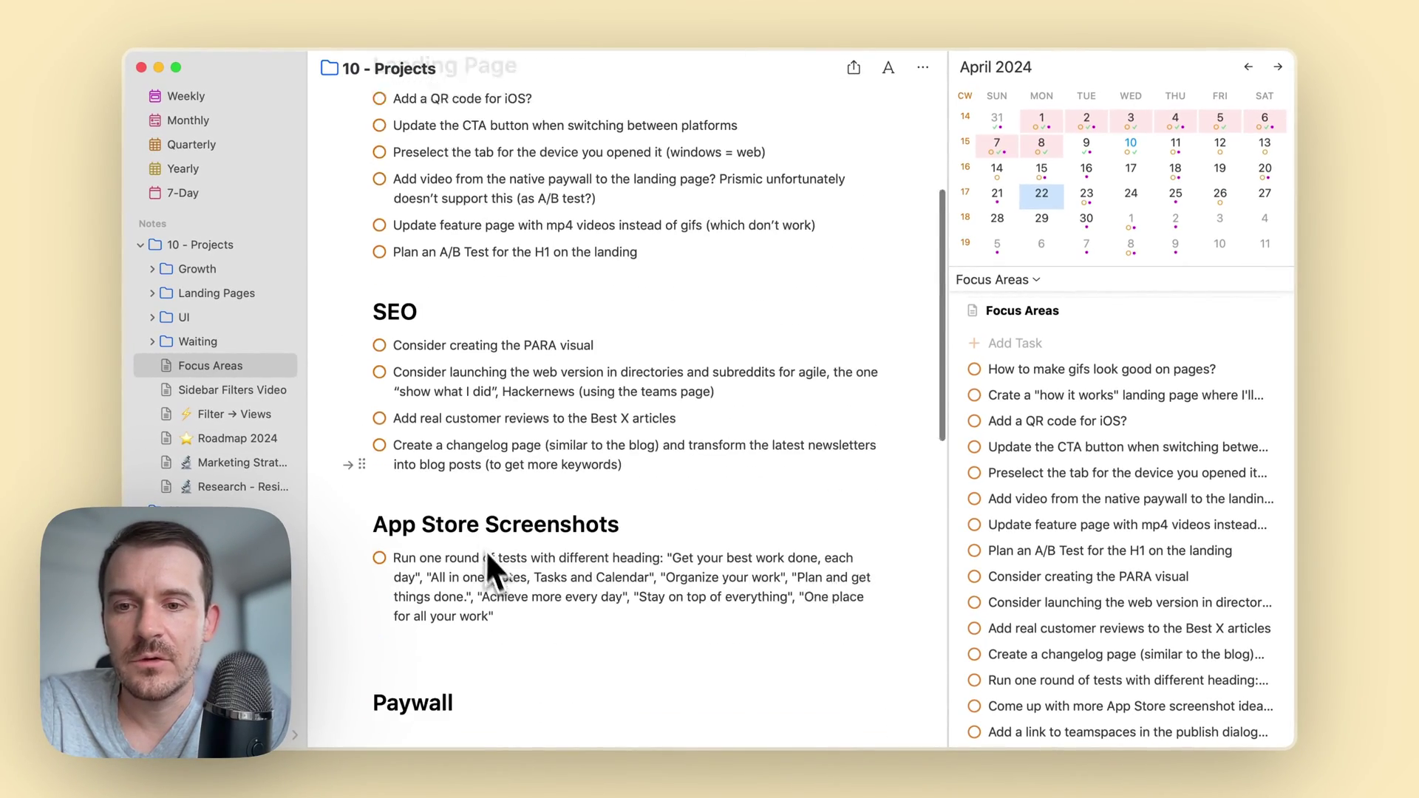
{"action": "scroll", "coordinate": [488, 547], "scroll_direction": "down", "scroll_amount": 1}
{"action": "scroll", "coordinate": [499, 515], "scroll_direction": "up", "scroll_amount": 3}
{"action": "scroll", "coordinate": [500, 515], "scroll_direction": "down", "scroll_amount": 3}
{"action": "scroll", "coordinate": [499, 504], "scroll_direction": "up", "scroll_amount": 5}
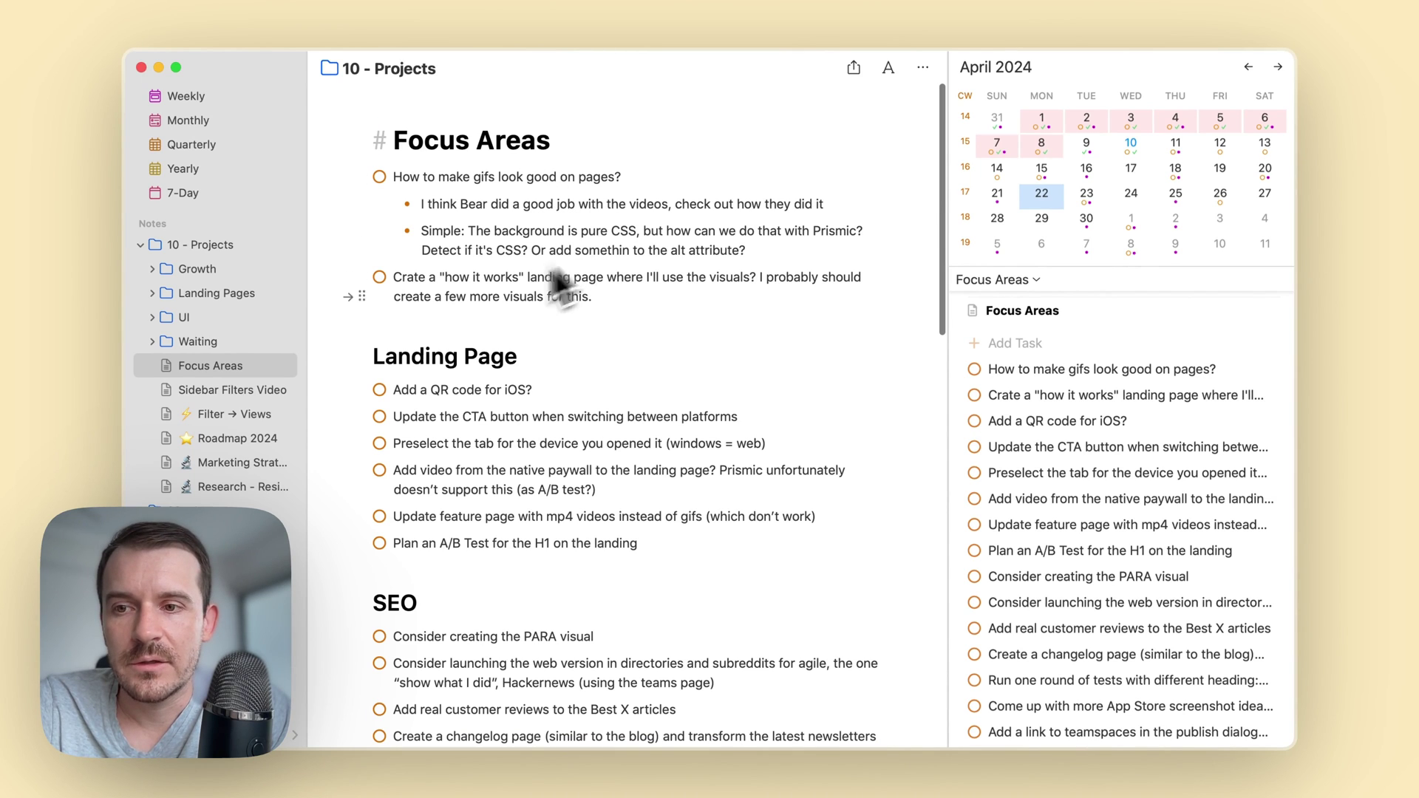
{"action": "left_click", "coordinate": [229, 392]}
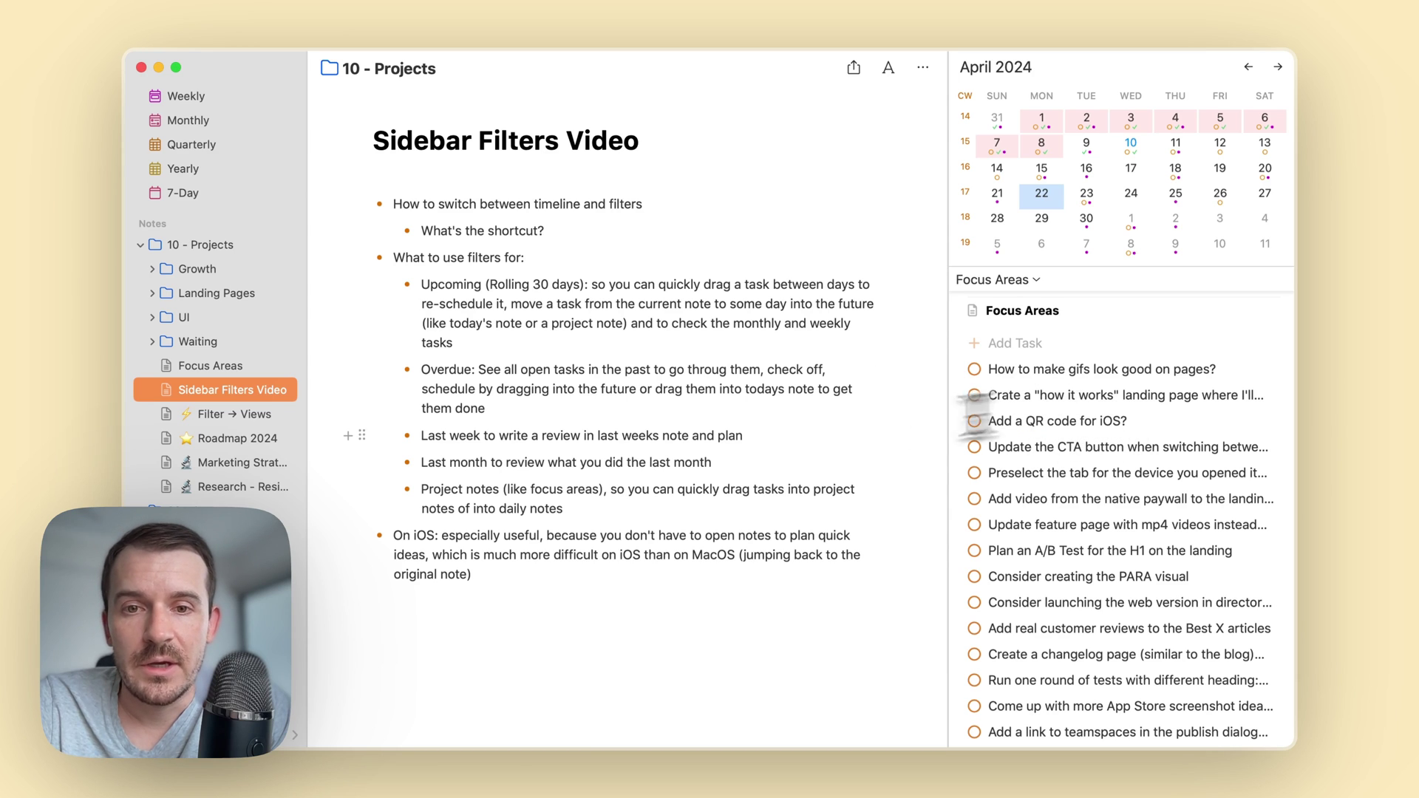
{"action": "left_click", "coordinate": [756, 452]}
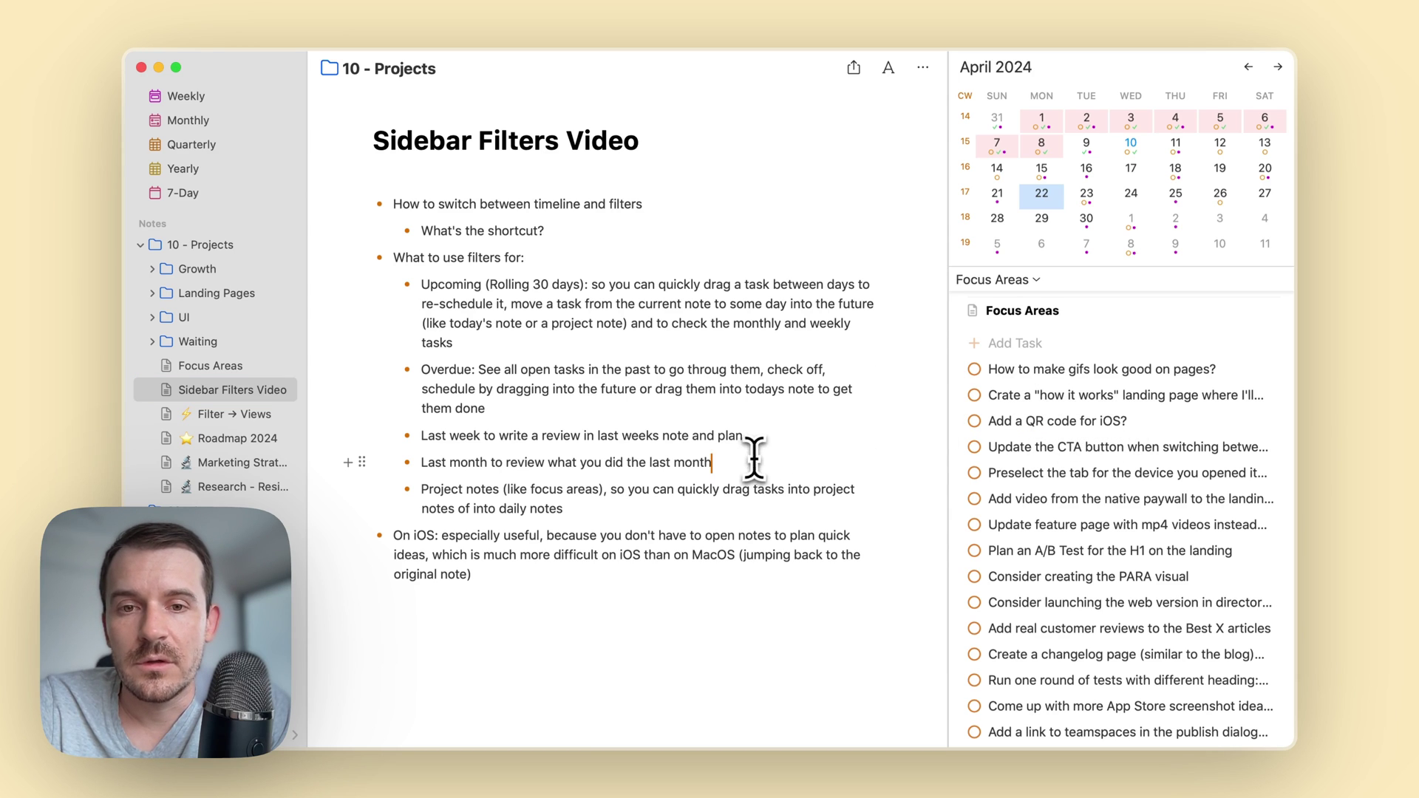